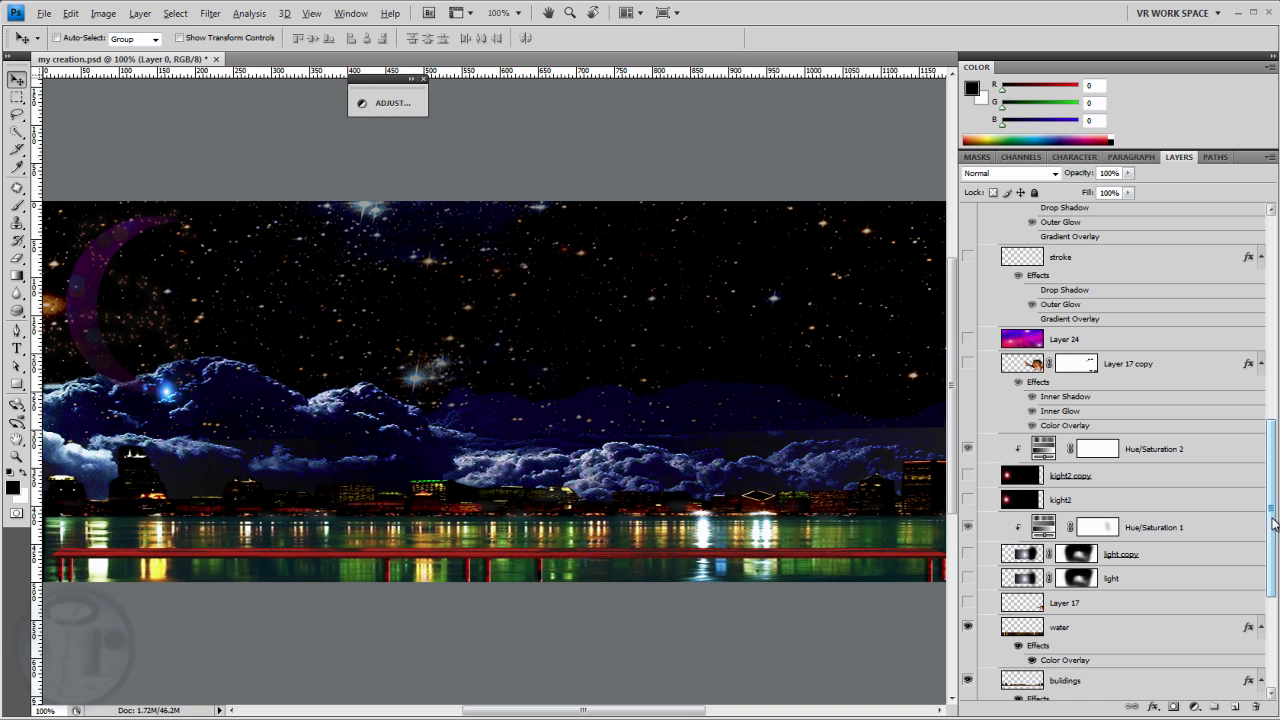
- Collapse the sky group so only the moon and sky groups are listed
{"action": "left_click_drag", "start_coordinate": [1273, 513], "coordinate": [1275, 307]}
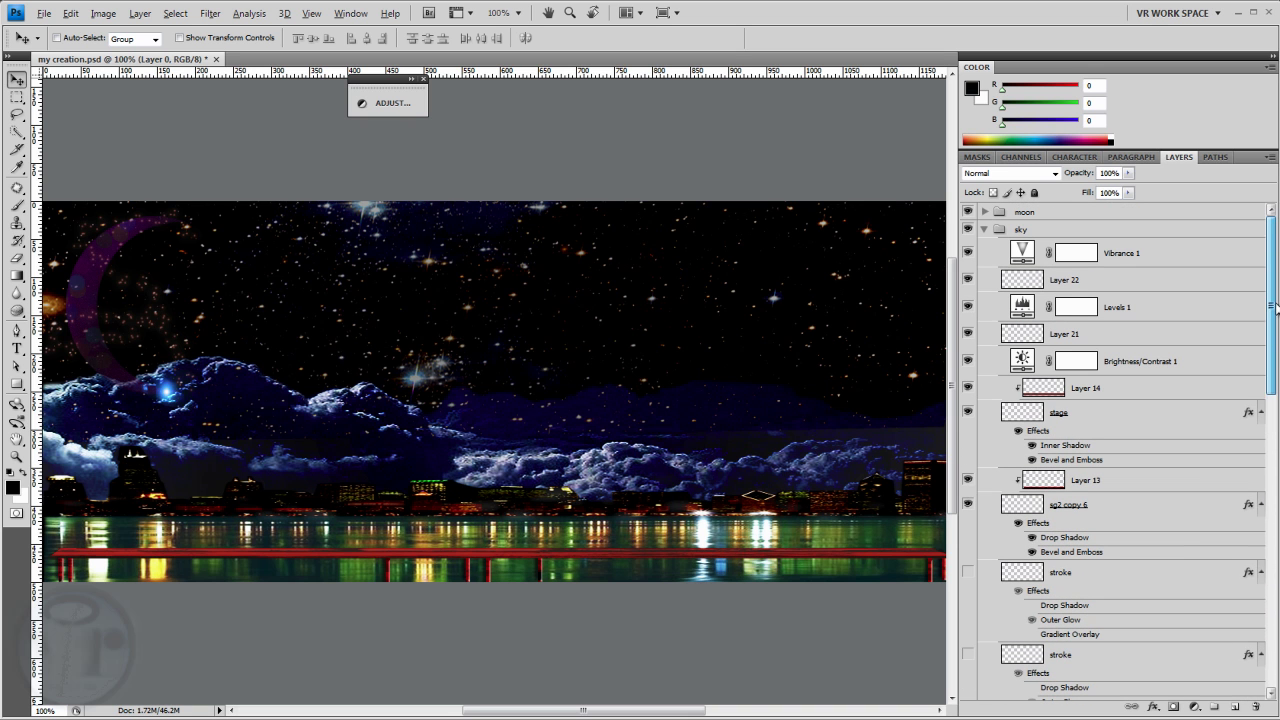
{"action": "left_click", "coordinate": [985, 232]}
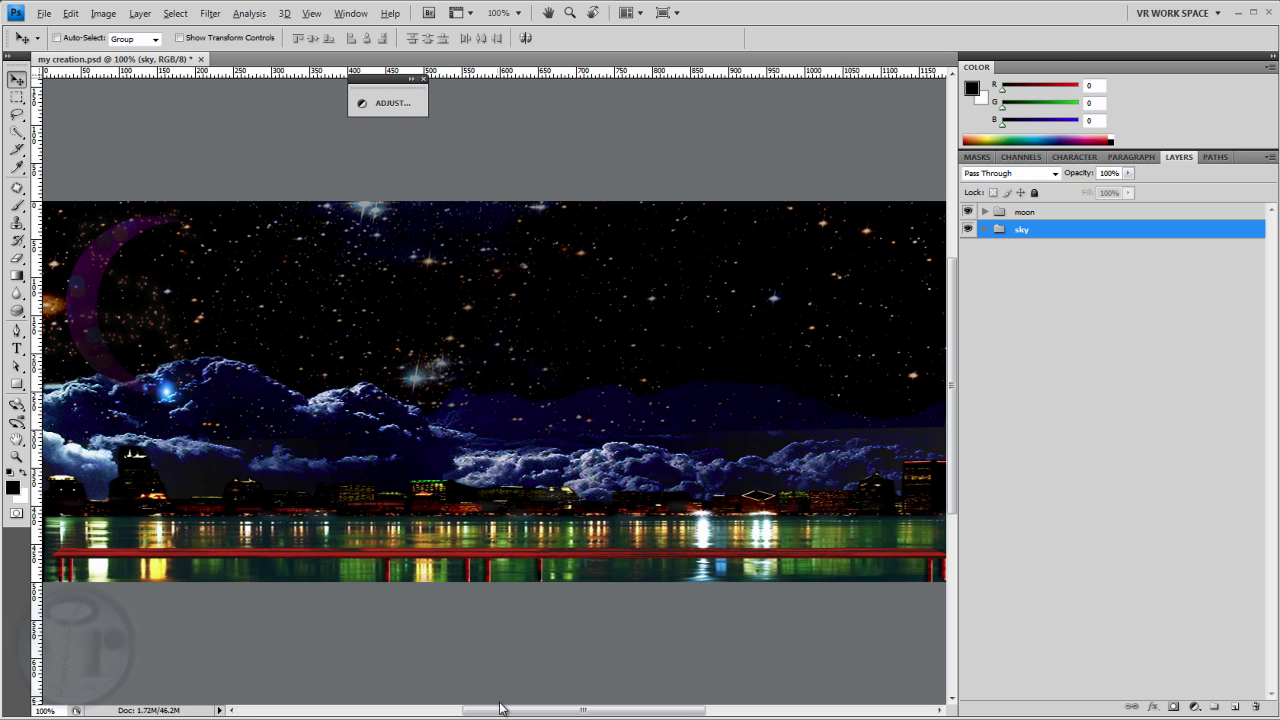
{"action": "mouse_move", "coordinate": [508, 713]}
{"action": "left_mouse_down"}
{"action": "mouse_move", "coordinate": [458, 713]}
{"action": "mouse_move", "coordinate": [505, 715]}
{"action": "left_mouse_up"}
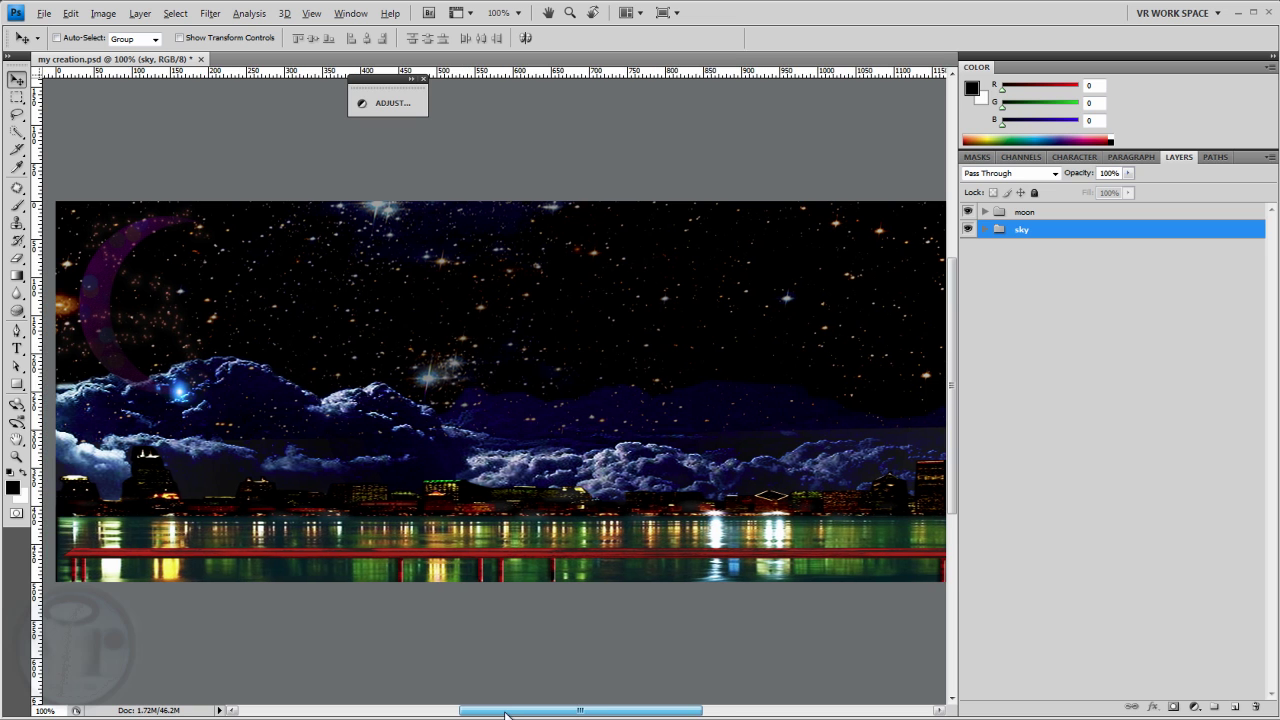
{"action": "left_click", "coordinate": [17, 458]}
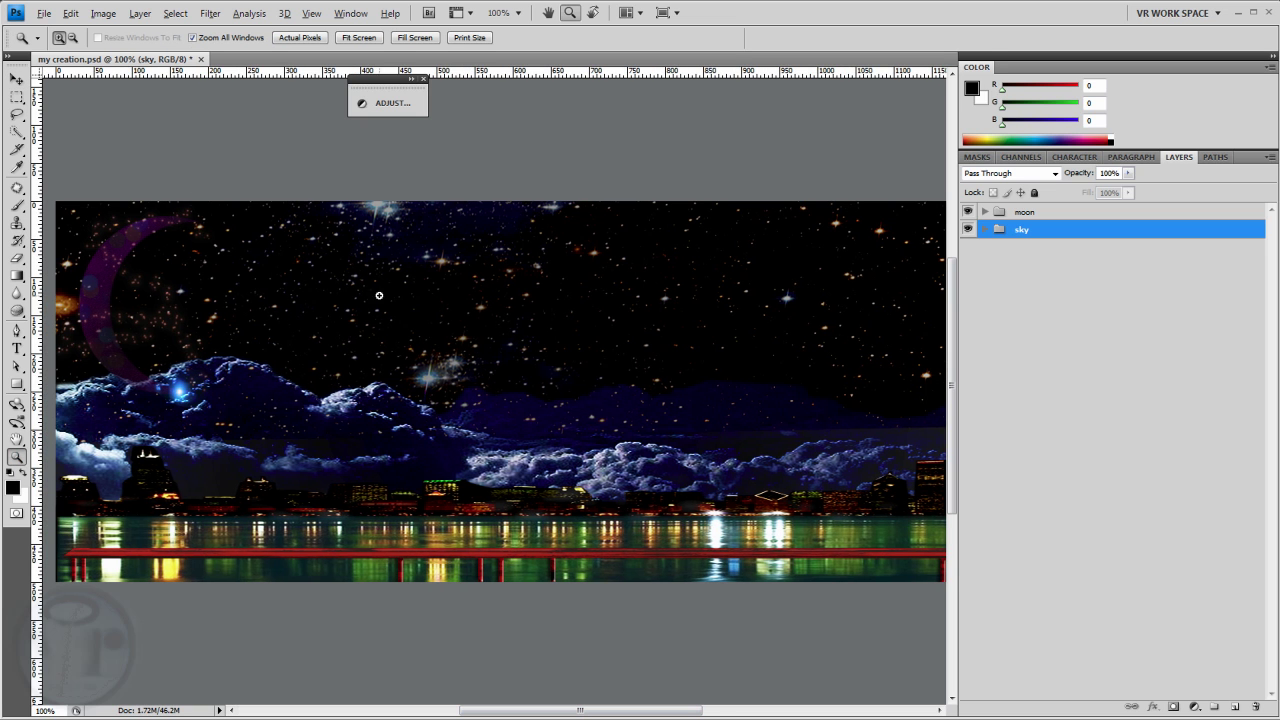
{"action": "left_click", "coordinate": [72, 37]}
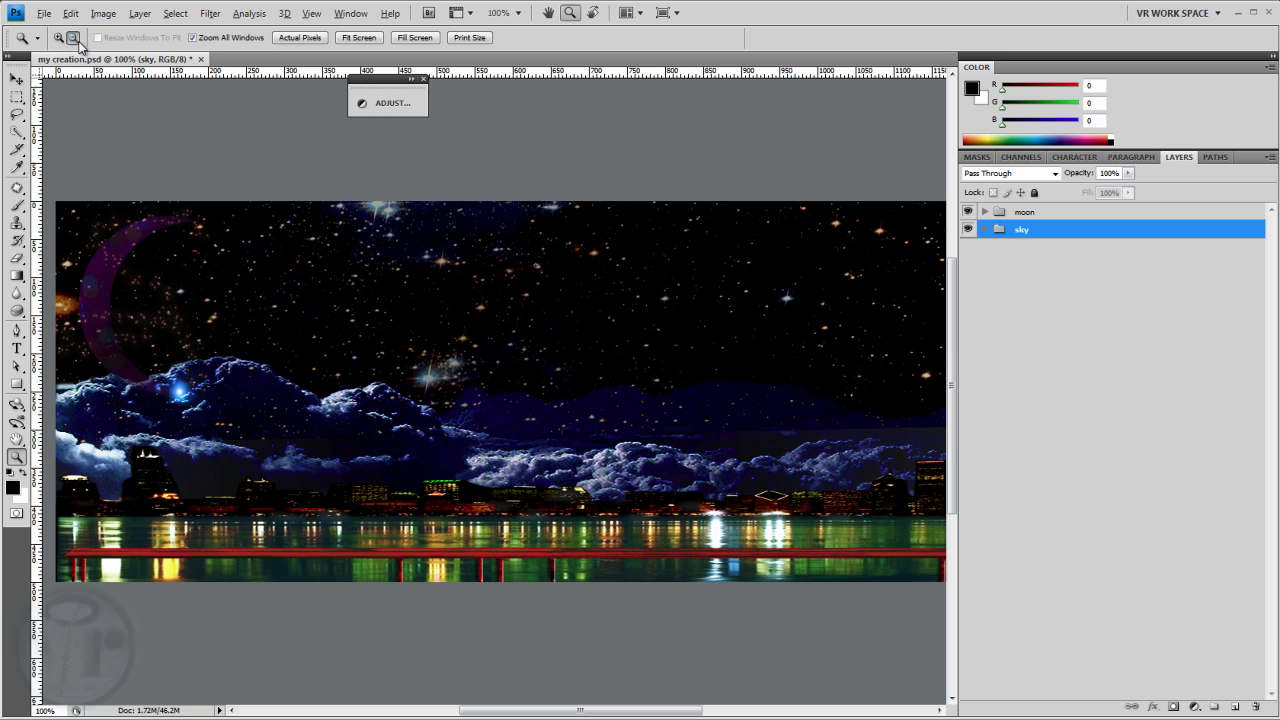
{"action": "left_click", "coordinate": [314, 396]}
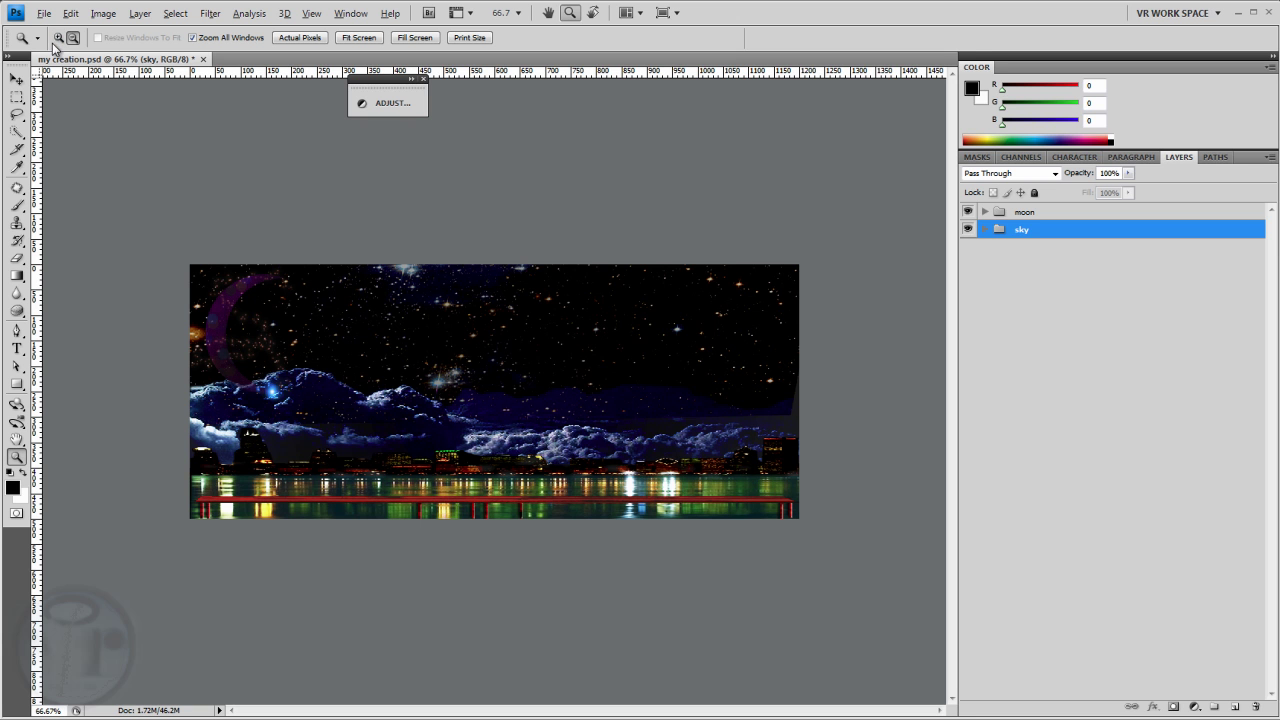
{"action": "left_click", "coordinate": [411, 418]}
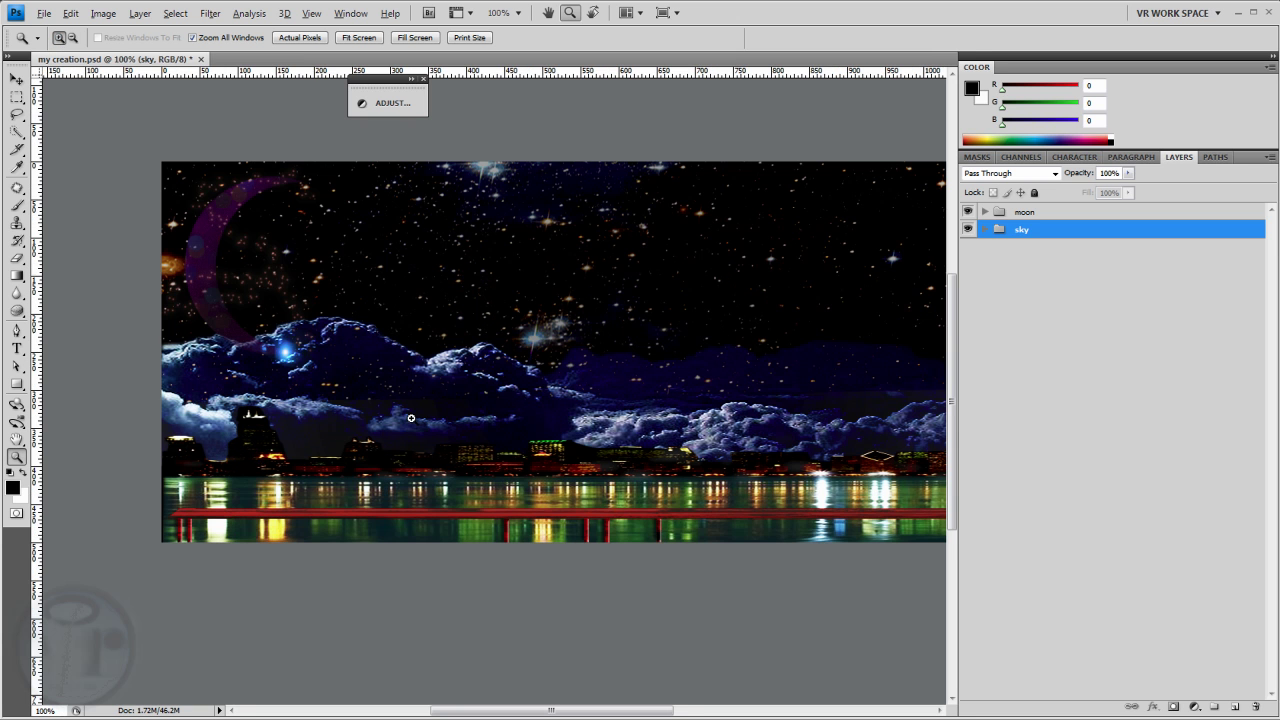
{"action": "left_click_drag", "start_coordinate": [445, 714], "coordinate": [486, 716]}
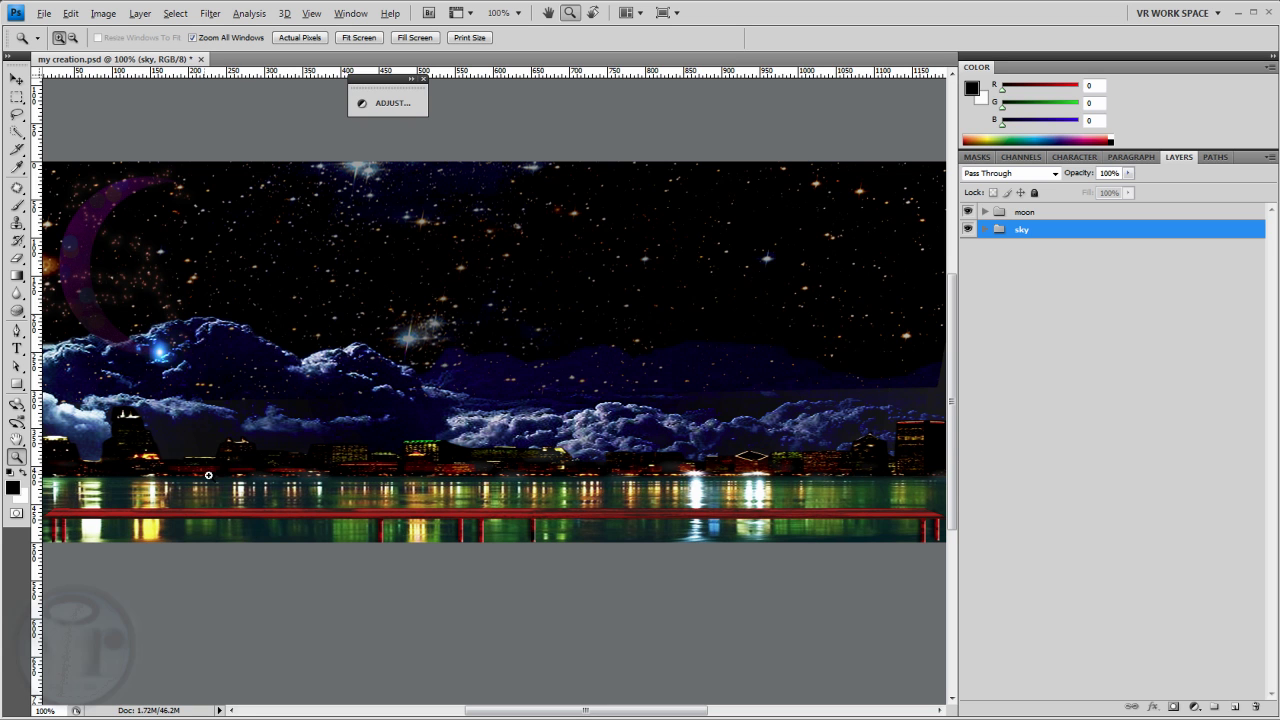
{"action": "left_click_drag", "start_coordinate": [528, 712], "coordinate": [506, 713]}
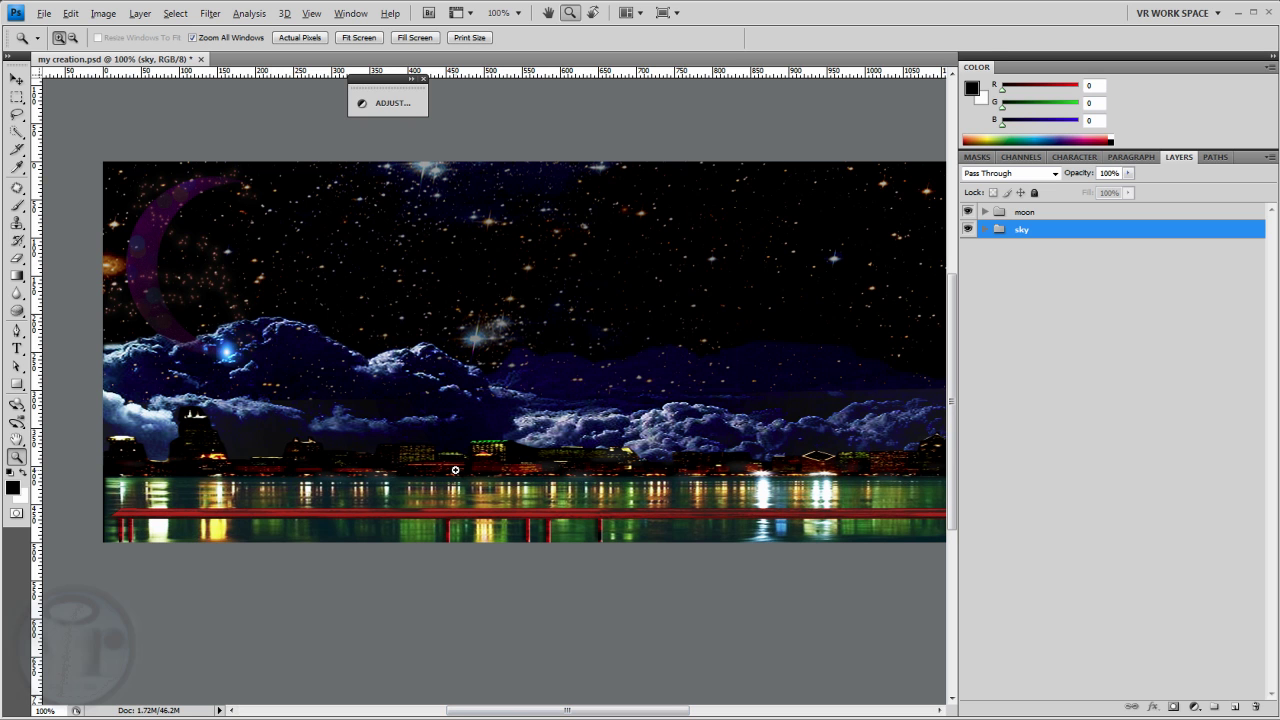
{"action": "left_click_drag", "start_coordinate": [502, 714], "coordinate": [518, 715]}
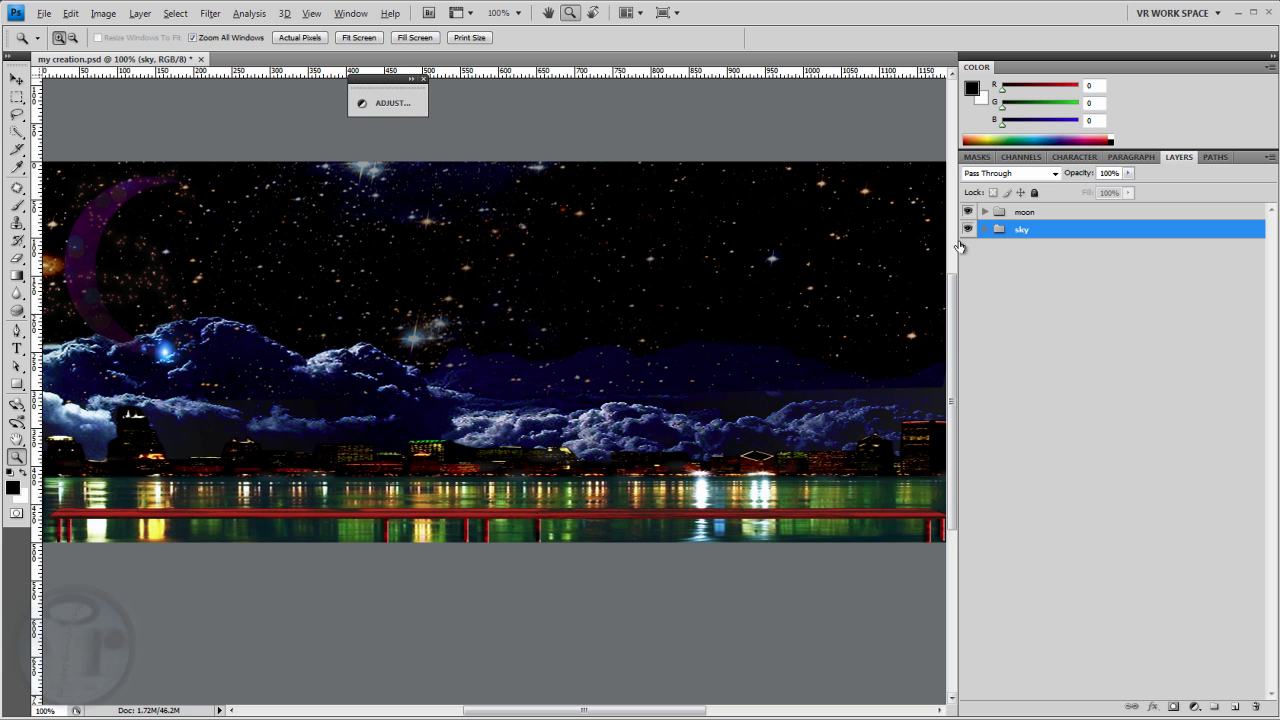
- Select the moon group and expand it to list glow copy, glow, Layer 5 and light 2
{"action": "left_click", "coordinate": [984, 212]}
{"action": "left_click", "coordinate": [984, 212]}
{"action": "left_click", "coordinate": [1028, 214]}
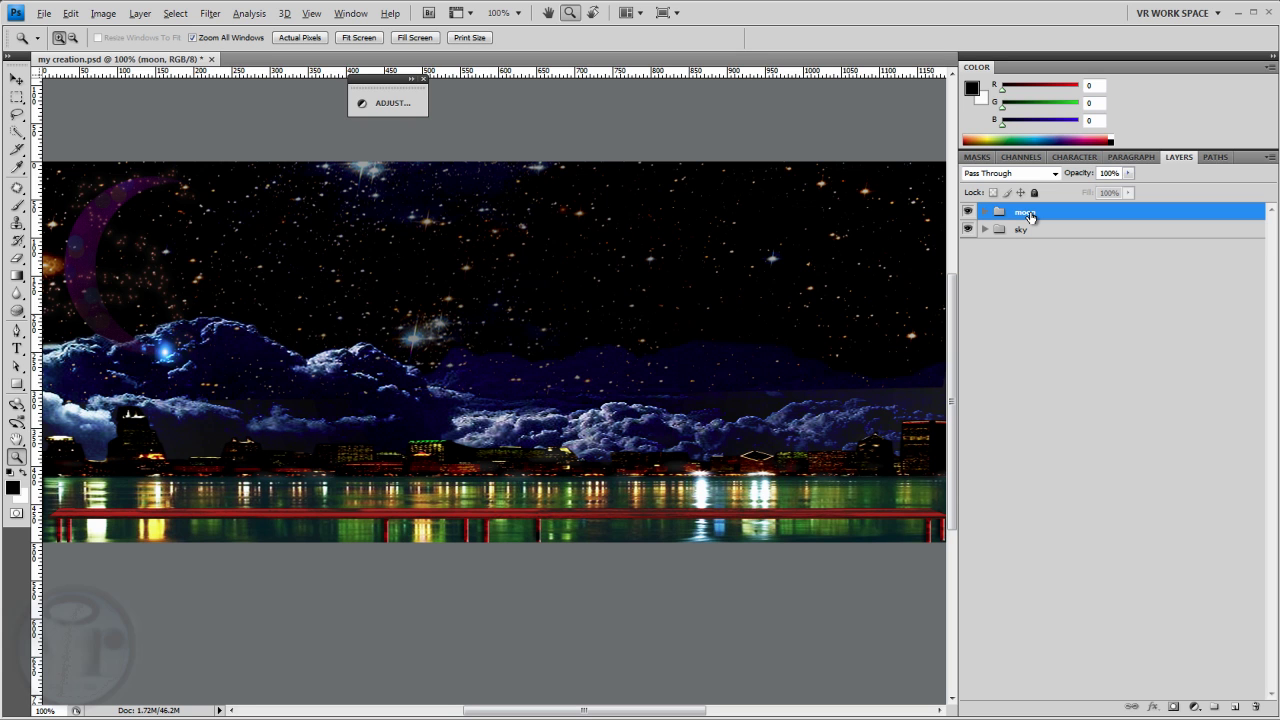
{"action": "left_click", "coordinate": [1024, 232]}
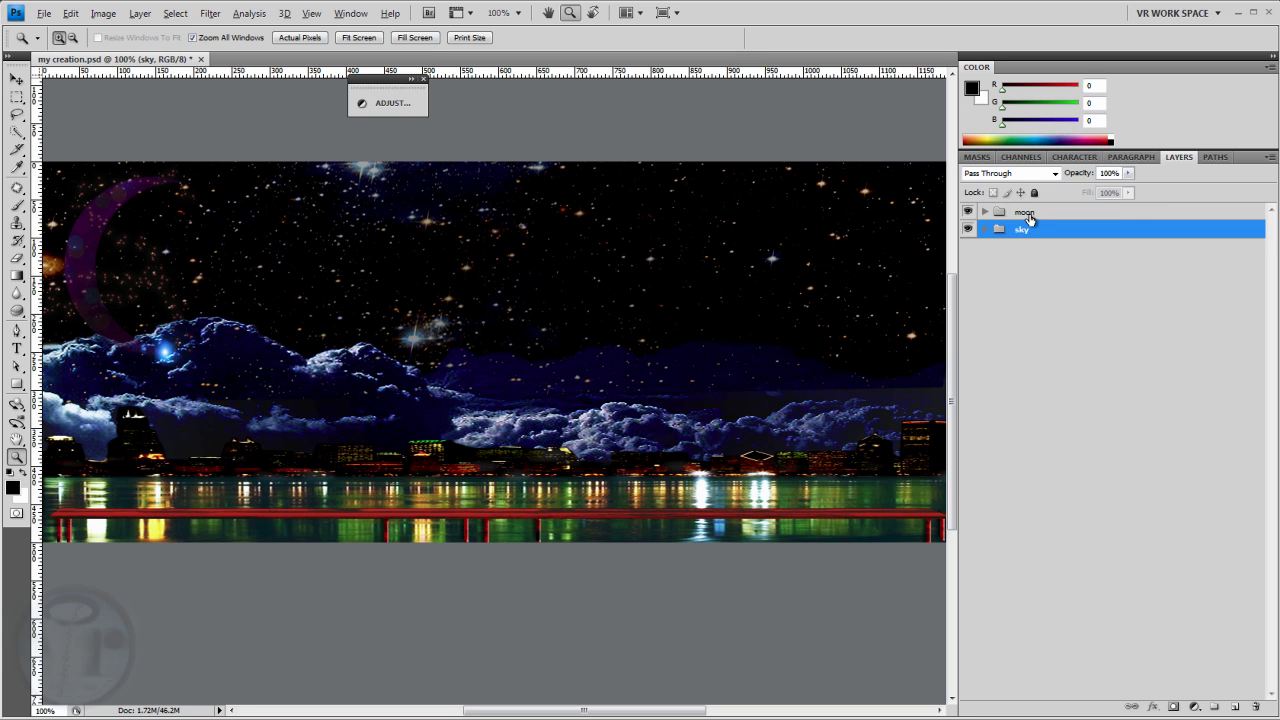
{"action": "left_click", "coordinate": [1028, 215]}
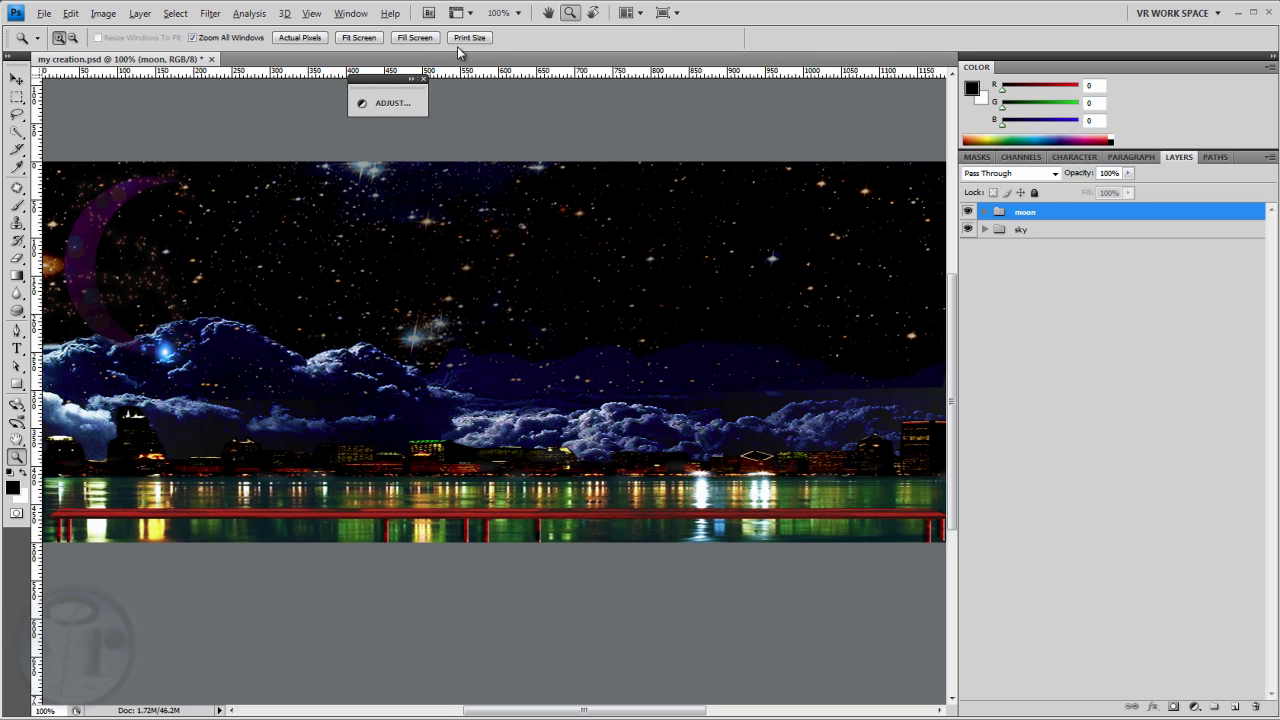
{"action": "left_click", "coordinate": [985, 213]}
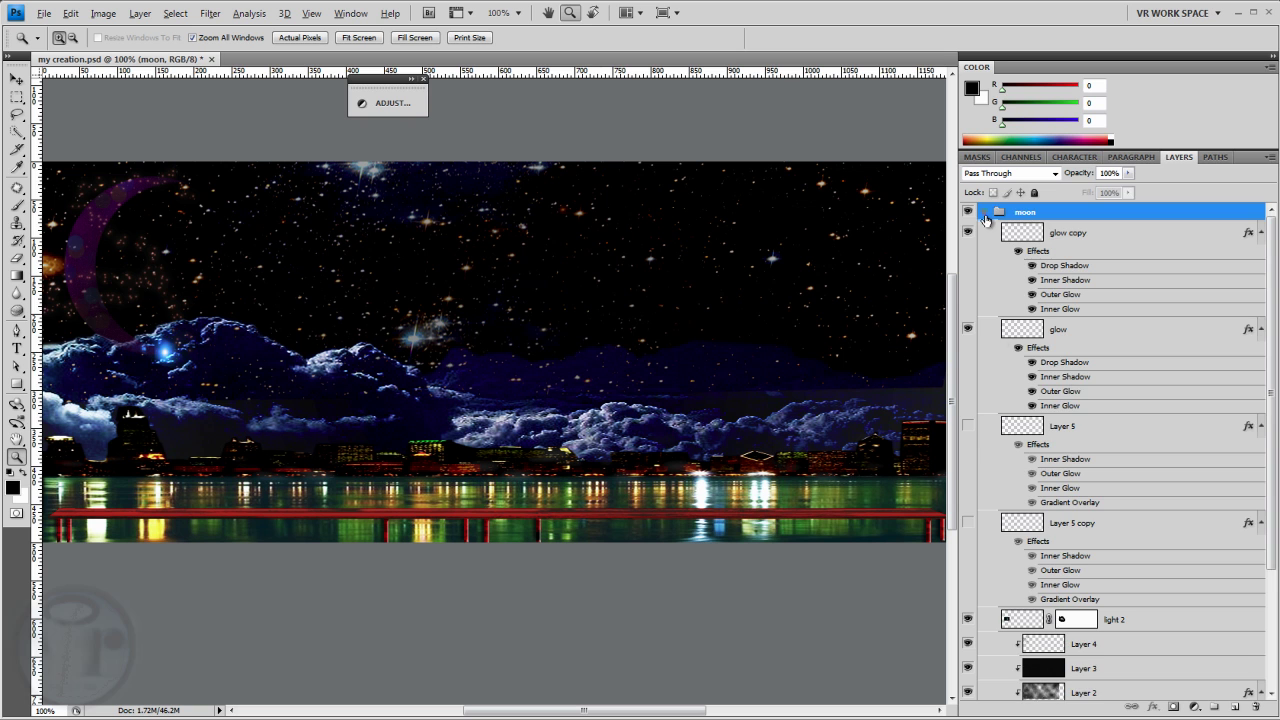
- Isolate Layer 1's moon crescent by hiding all other layers, then make Layer 2 visible
{"action": "scroll", "coordinate": [1001, 360], "scroll_direction": "down", "scroll_amount": 5}
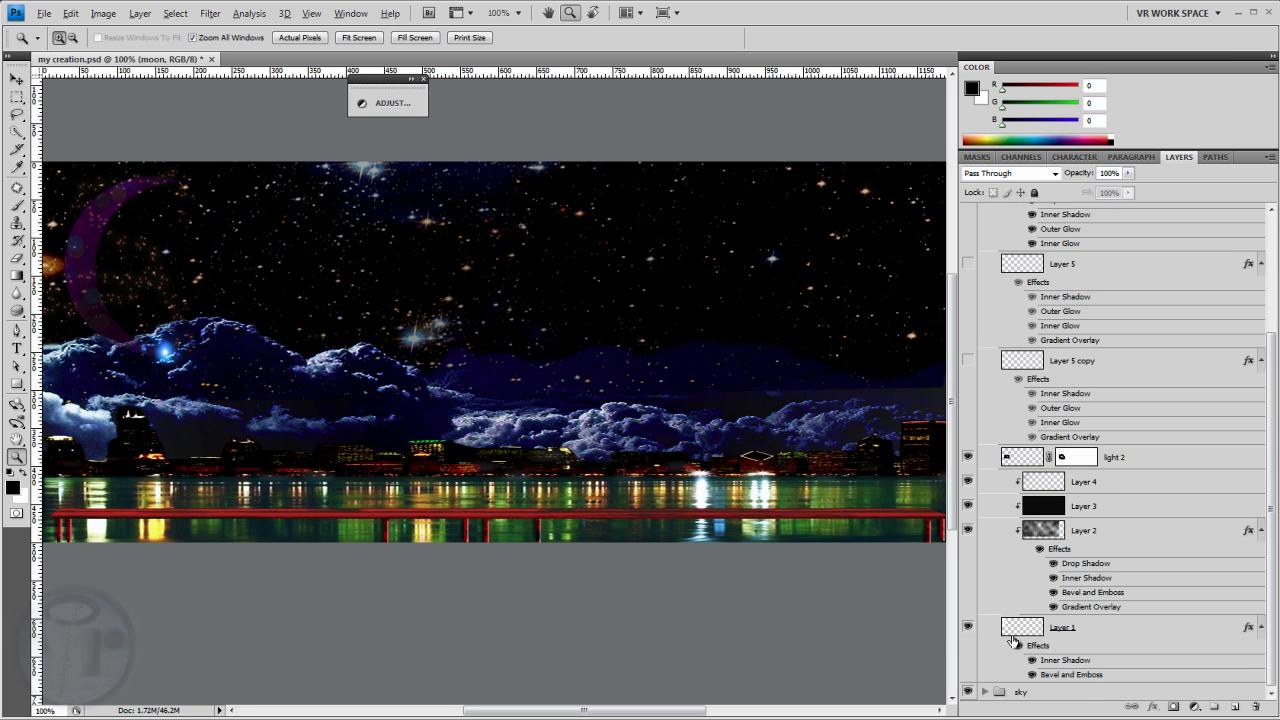
{"action": "left_click", "coordinate": [966, 628]}
{"action": "left_click", "coordinate": [966, 628]}
{"action": "left_click", "coordinate": [966, 628]}
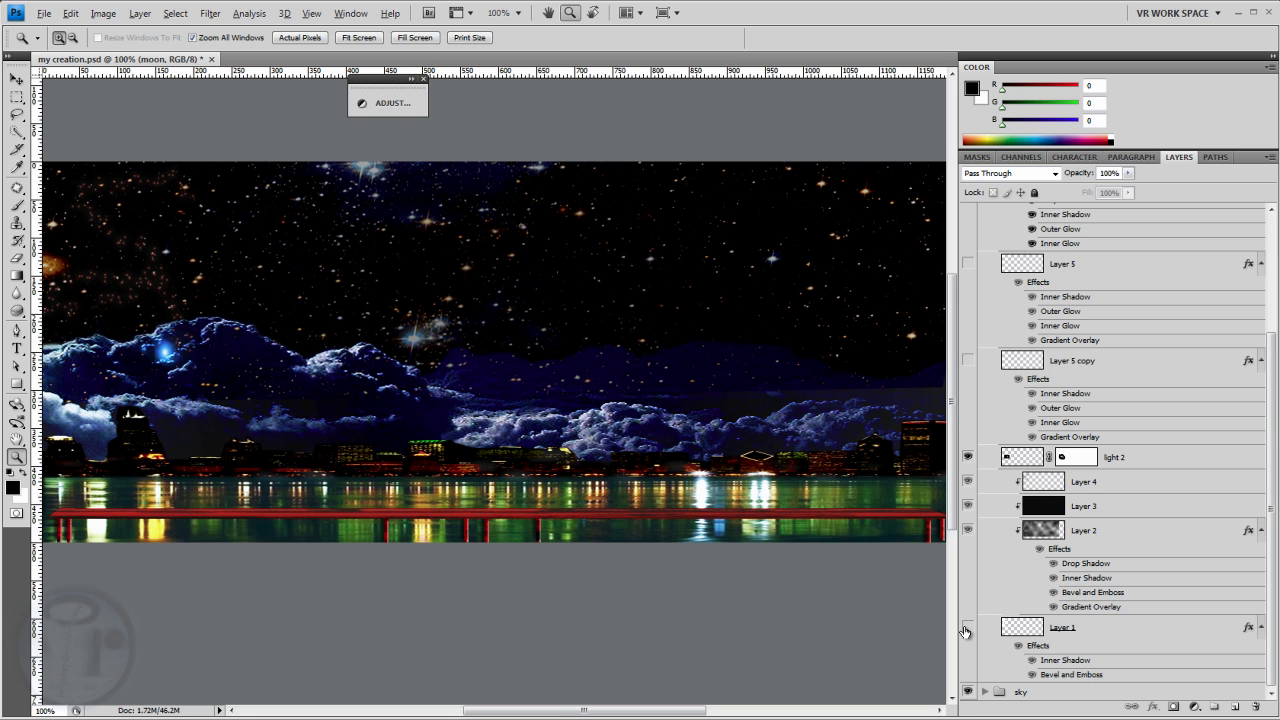
{"action": "left_click", "coordinate": [966, 628]}
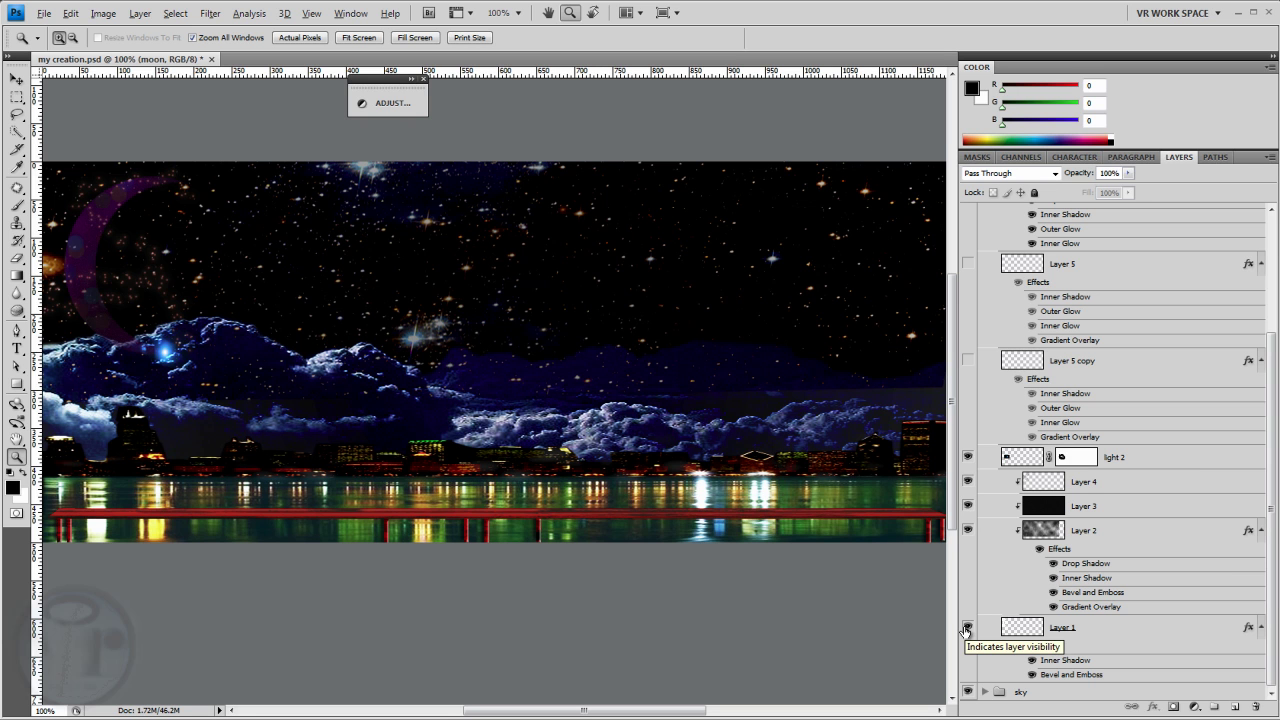
{"action": "left_click", "coordinate": [967, 628], "text": "alt"}
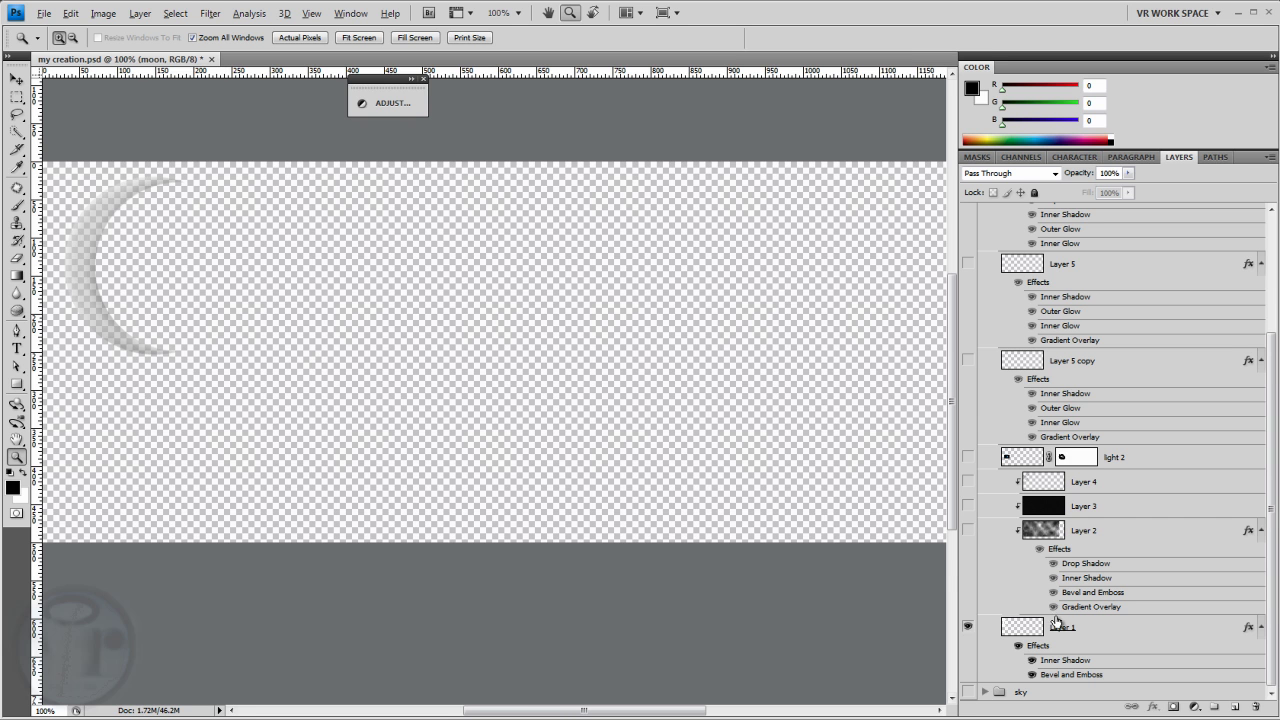
{"action": "left_click", "coordinate": [967, 531]}
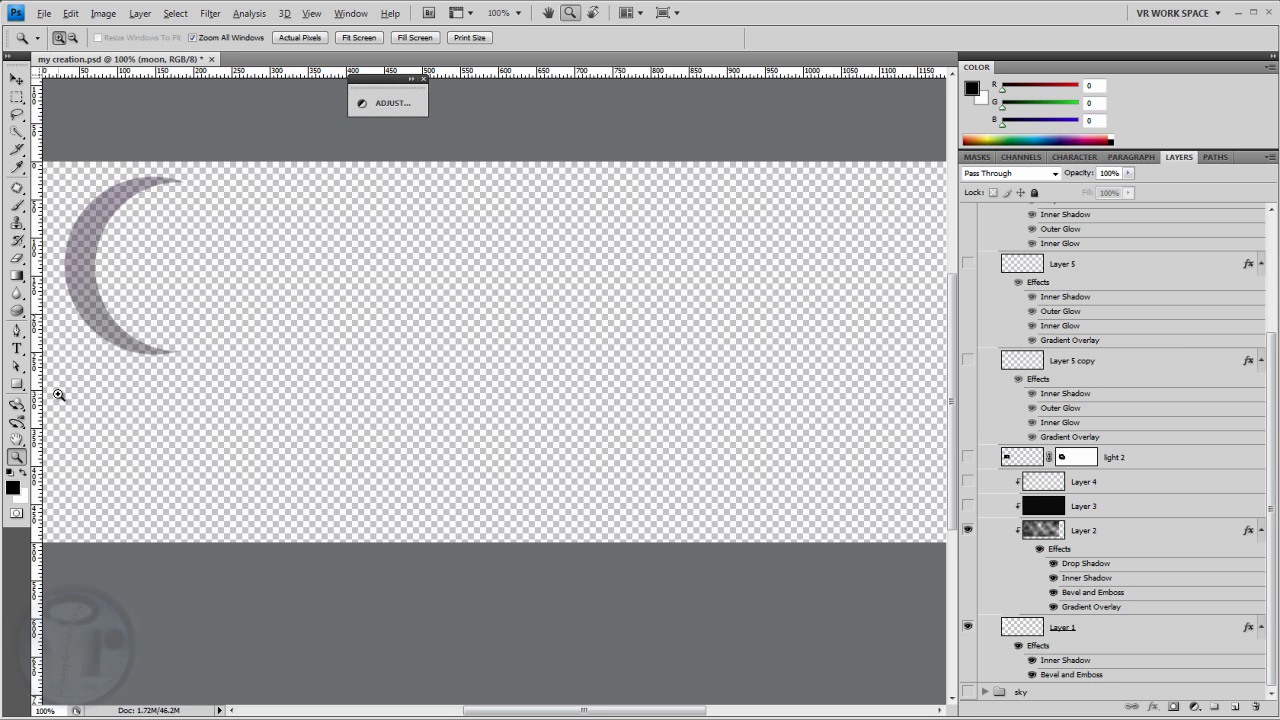
{"action": "left_click", "coordinate": [17, 386]}
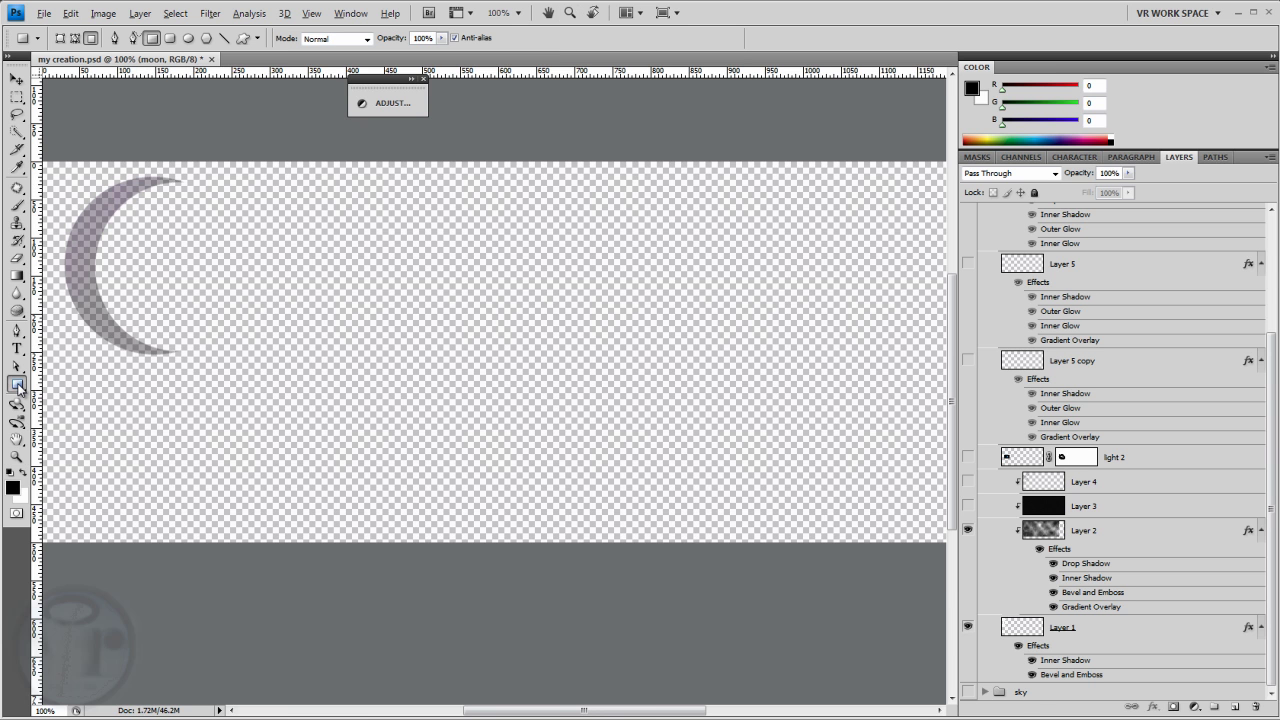
- Turn on Layer 3's visibility so Layers 3 and 4 appear over the crescent
{"action": "left_click", "coordinate": [17, 386]}
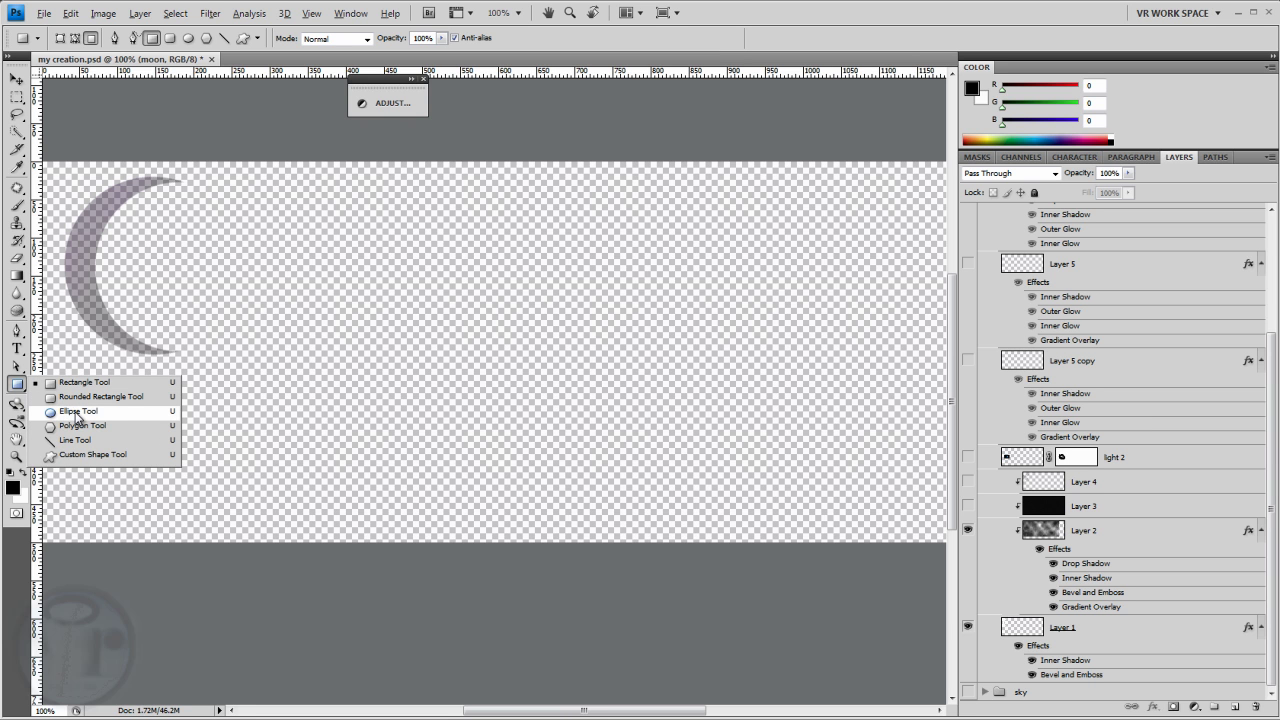
{"action": "left_click", "coordinate": [16, 392]}
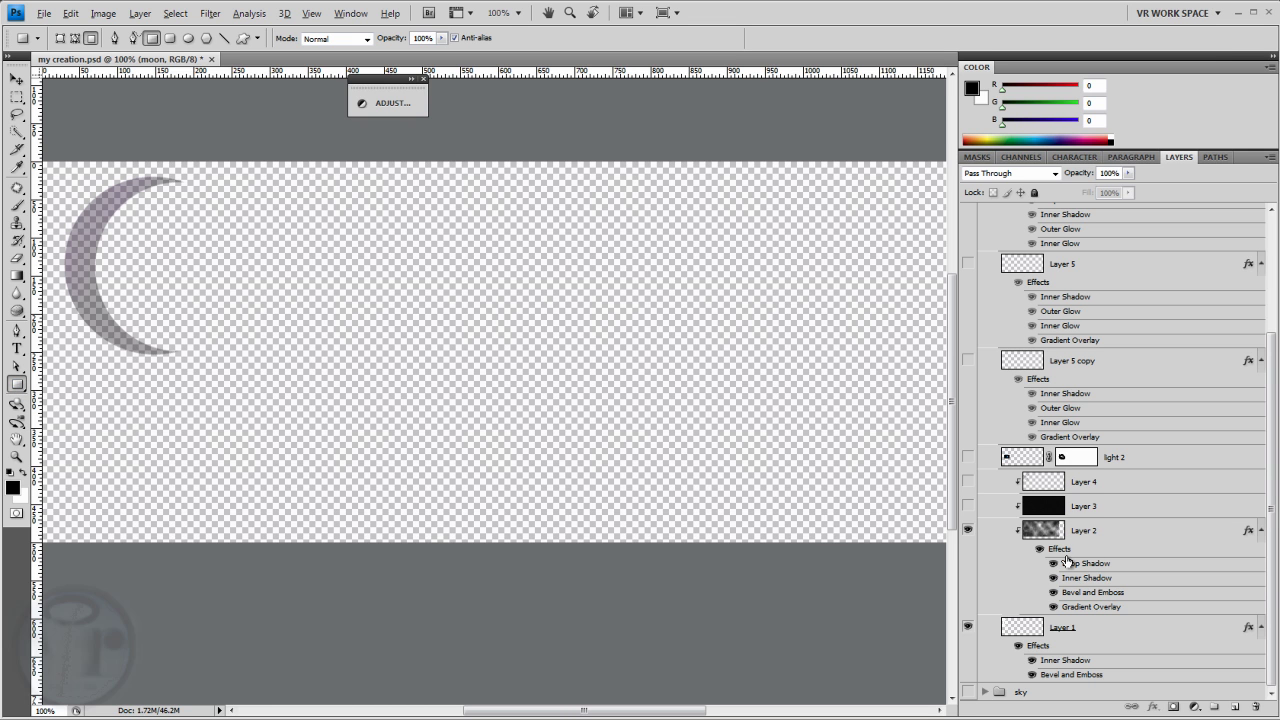
{"action": "left_click", "coordinate": [967, 508]}
{"action": "left_click", "coordinate": [20, 206]}
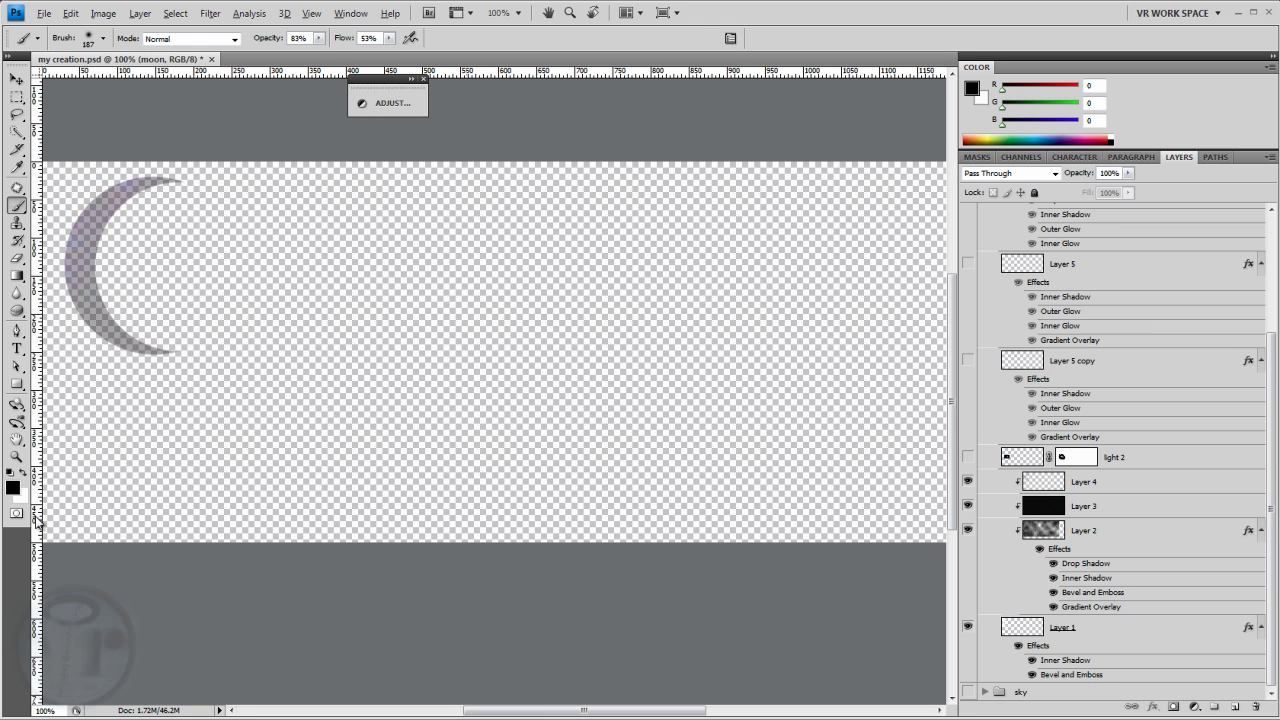
- Create new Layer 25 and move it below Layer 1 at the bottom of the moon group
{"action": "left_click", "coordinate": [18, 456]}
{"action": "left_click", "coordinate": [70, 267]}
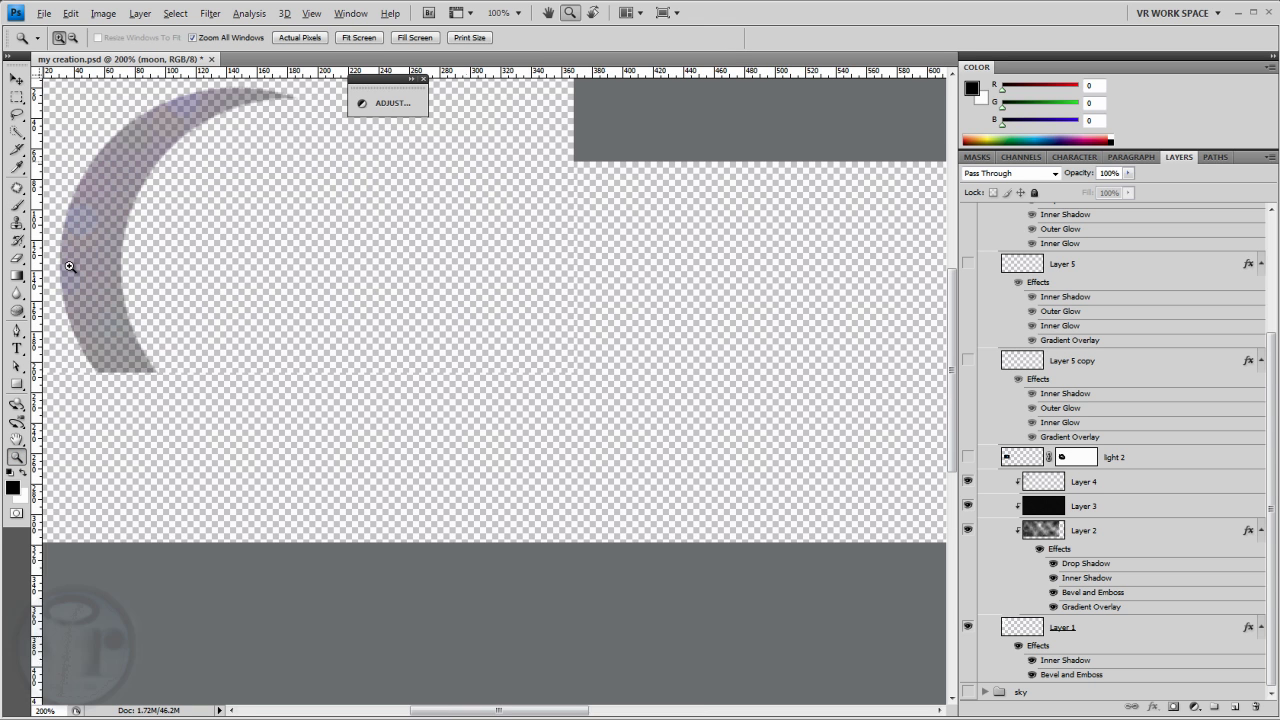
{"action": "left_click", "coordinate": [300, 37]}
{"action": "left_click_drag", "start_coordinate": [563, 710], "coordinate": [664, 715]}
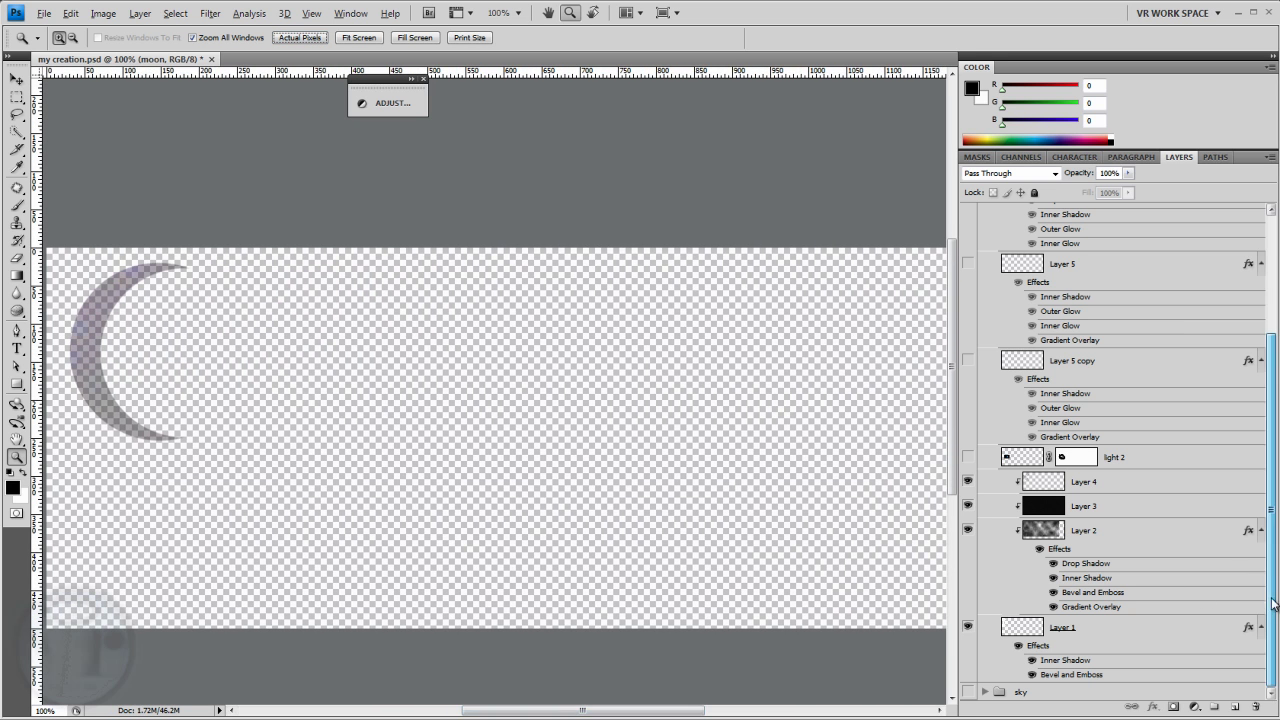
{"action": "left_click", "coordinate": [1236, 708]}
{"action": "left_click_drag", "start_coordinate": [1118, 222], "coordinate": [1123, 675]}
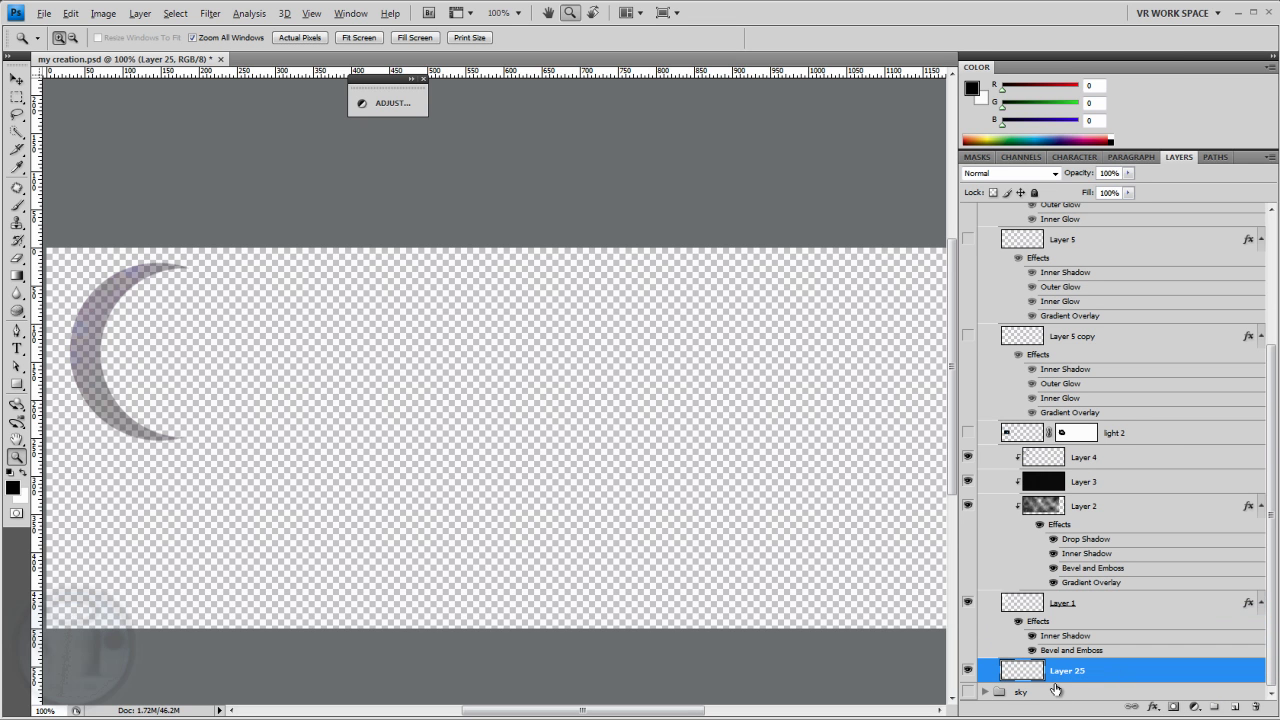
- Fill Layer 25 with solid black using the Paint Bucket, giving the moon a black backdrop
{"action": "left_click", "coordinate": [23, 476]}
{"action": "key", "text": "ctrl+BackSpace"}
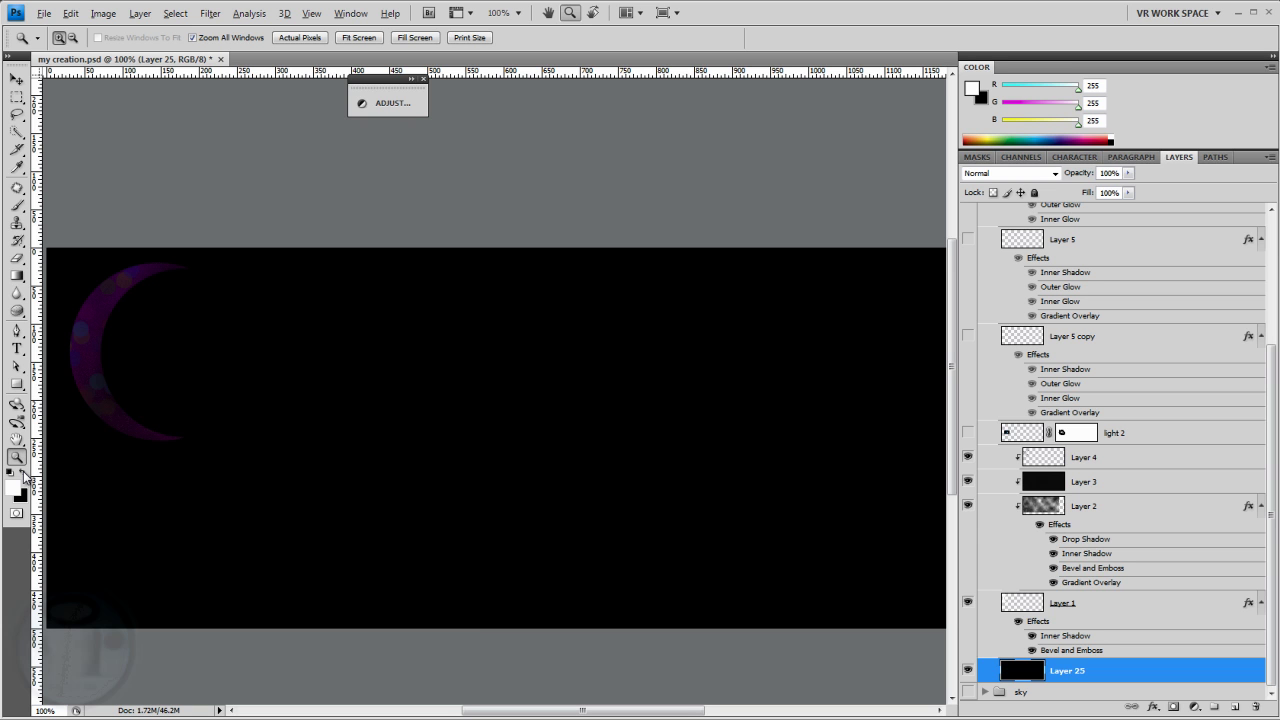
{"action": "left_click", "coordinate": [18, 278]}
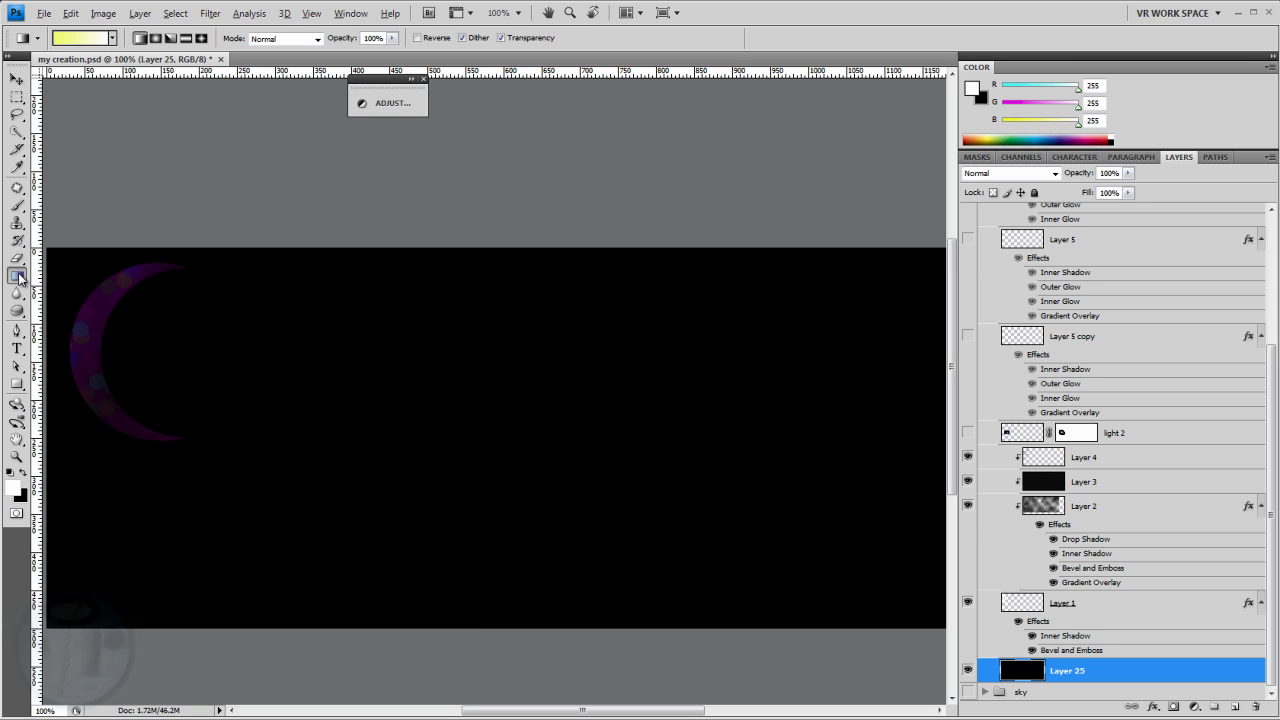
{"action": "right_click", "coordinate": [18, 278]}
{"action": "left_click", "coordinate": [62, 289]}
{"action": "left_click", "coordinate": [275, 412]}
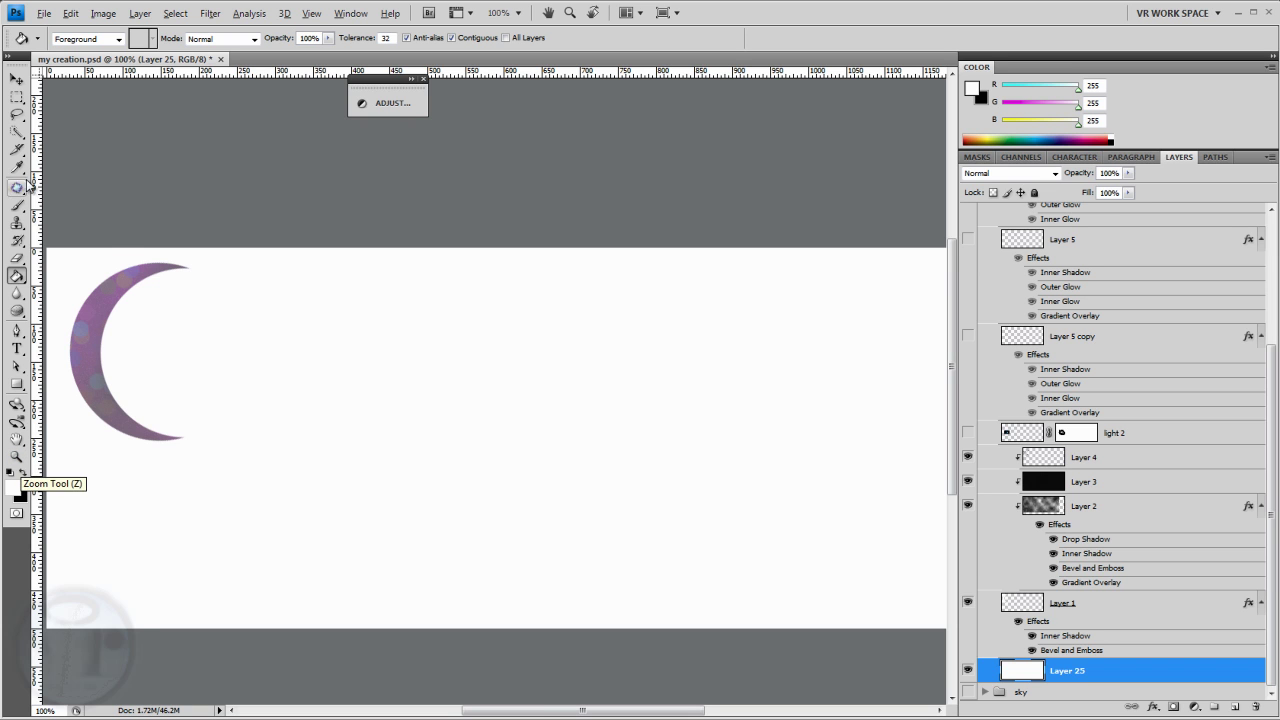
{"action": "left_click", "coordinate": [22, 473]}
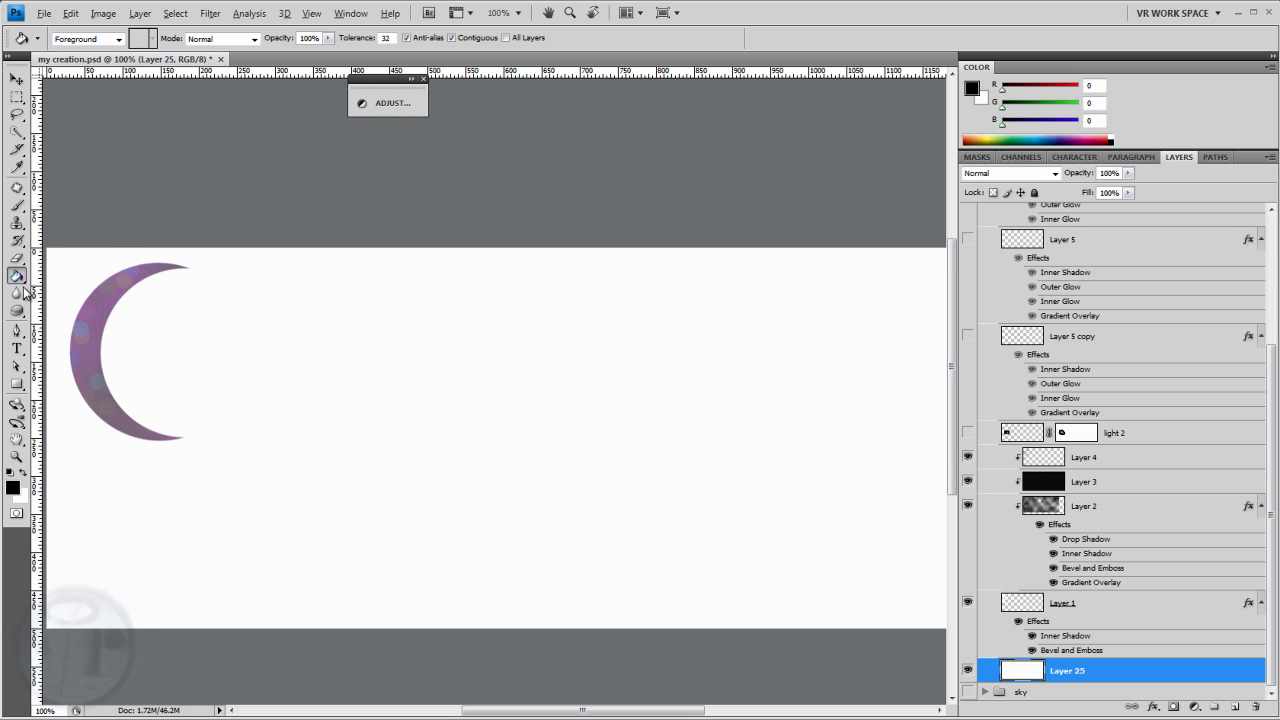
{"action": "left_click", "coordinate": [168, 362]}
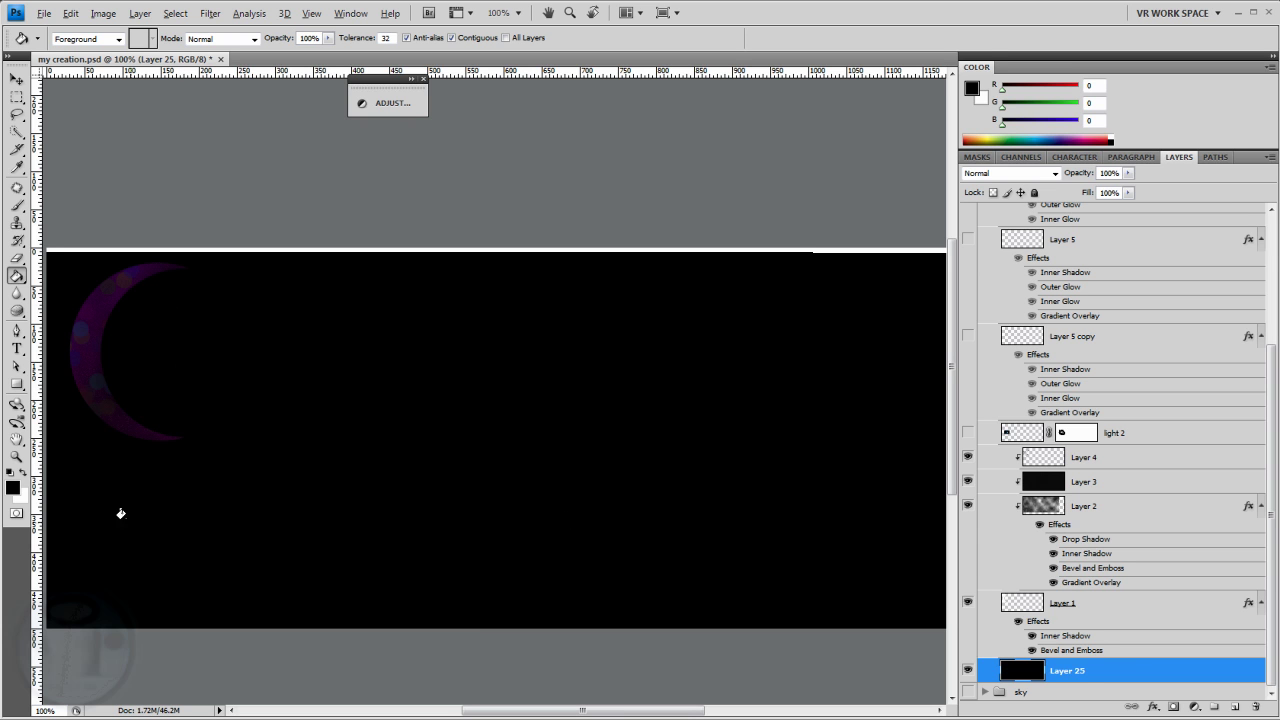
- Toggle Layers 1–4 to compare the plain and purple-tinted moon, leaving all four visible
{"action": "left_click", "coordinate": [967, 603]}
{"action": "left_click", "coordinate": [967, 604]}
{"action": "left_click", "coordinate": [967, 482]}
{"action": "left_click", "coordinate": [967, 457]}
{"action": "left_click", "coordinate": [967, 506]}
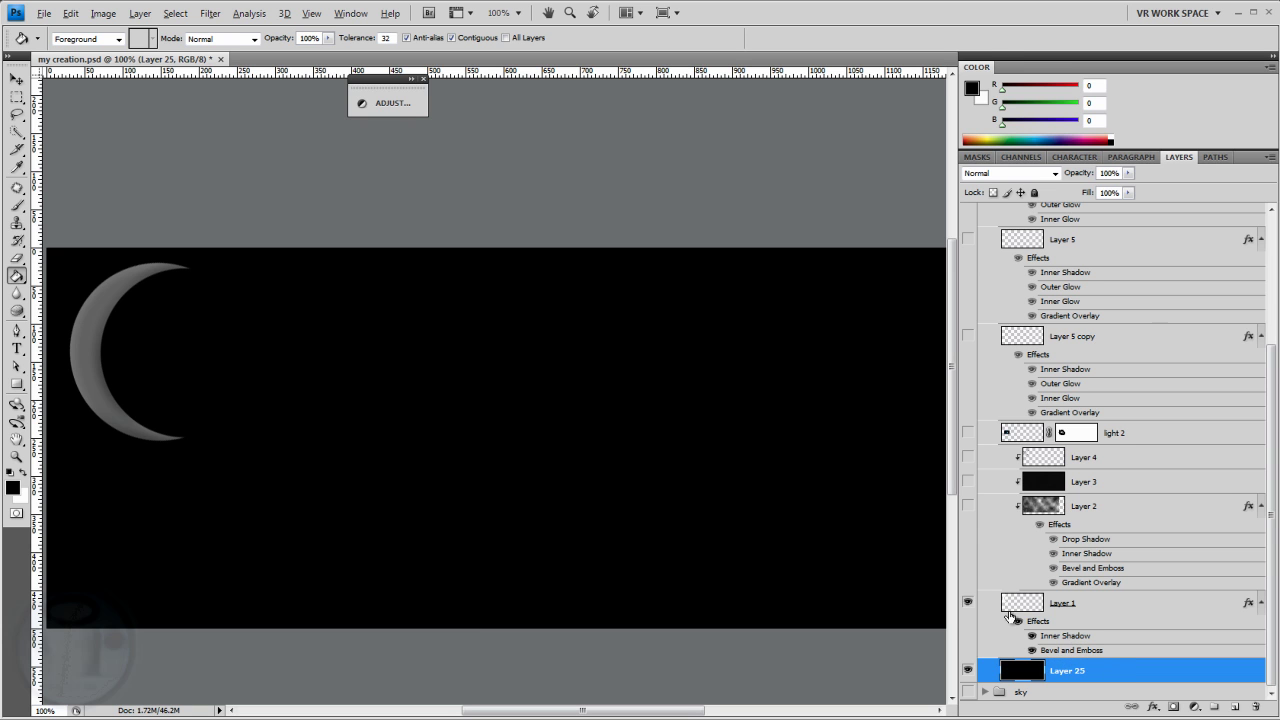
{"action": "left_click", "coordinate": [967, 507]}
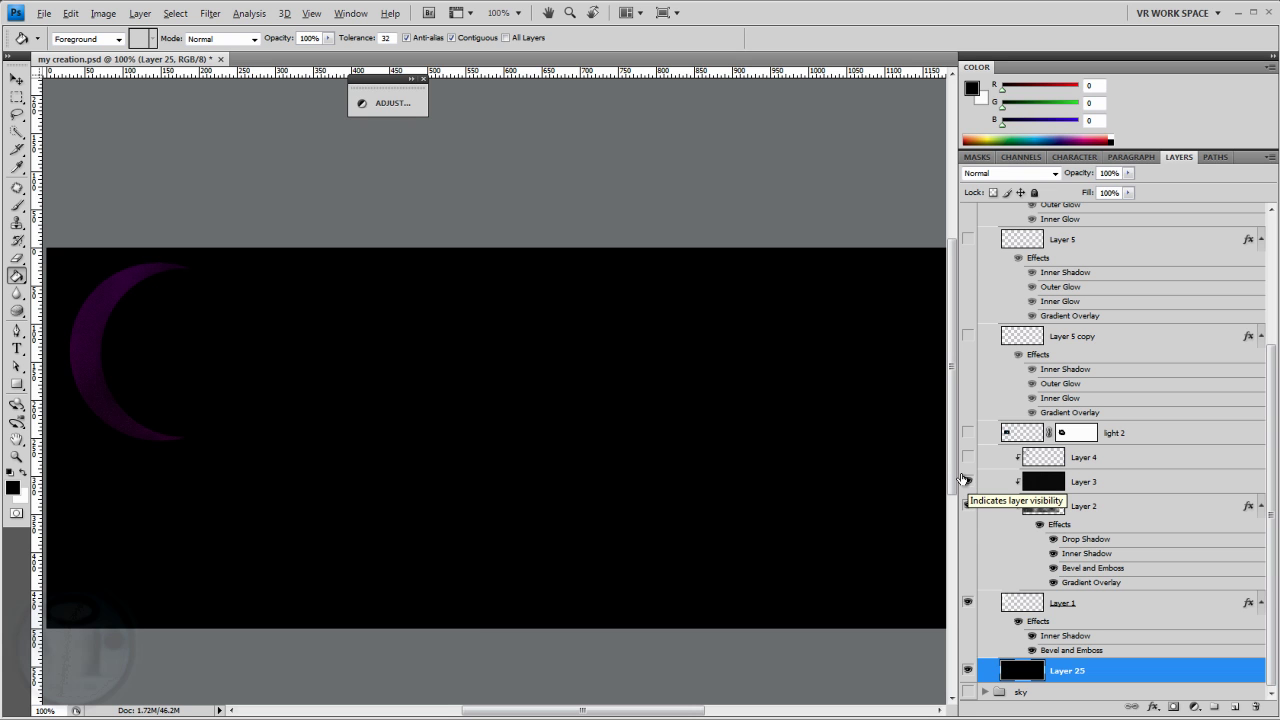
{"action": "left_click", "coordinate": [965, 480]}
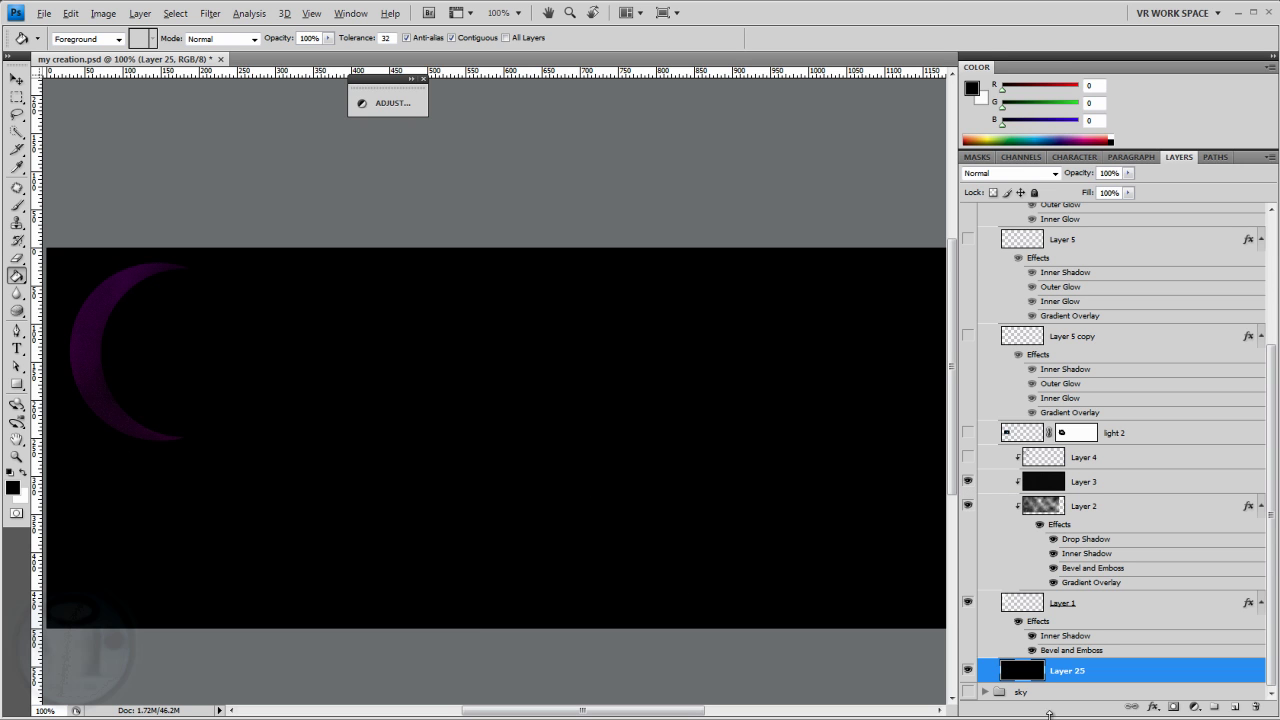
{"action": "left_click", "coordinate": [968, 458]}
{"action": "left_click", "coordinate": [968, 460]}
- Keep the light 2 flare hidden and show Layer 5 copy's green orbit rings
{"action": "left_click", "coordinate": [16, 205]}
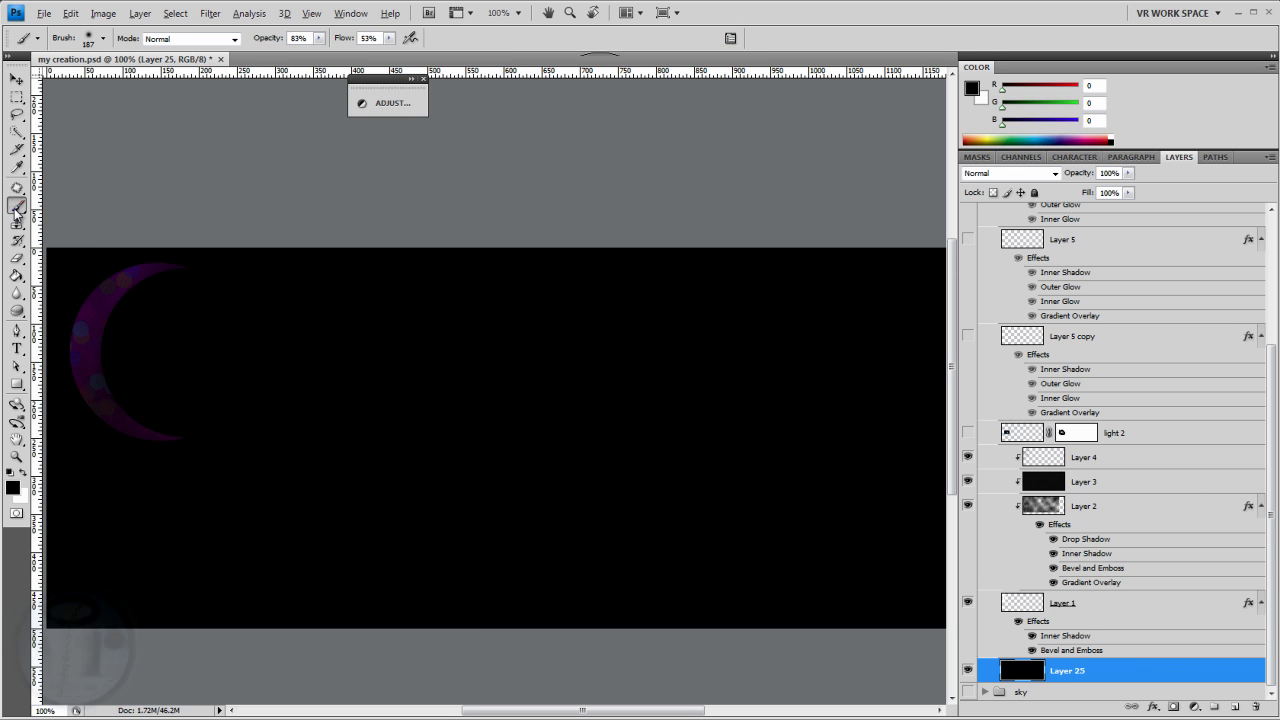
{"action": "left_click", "coordinate": [16, 79]}
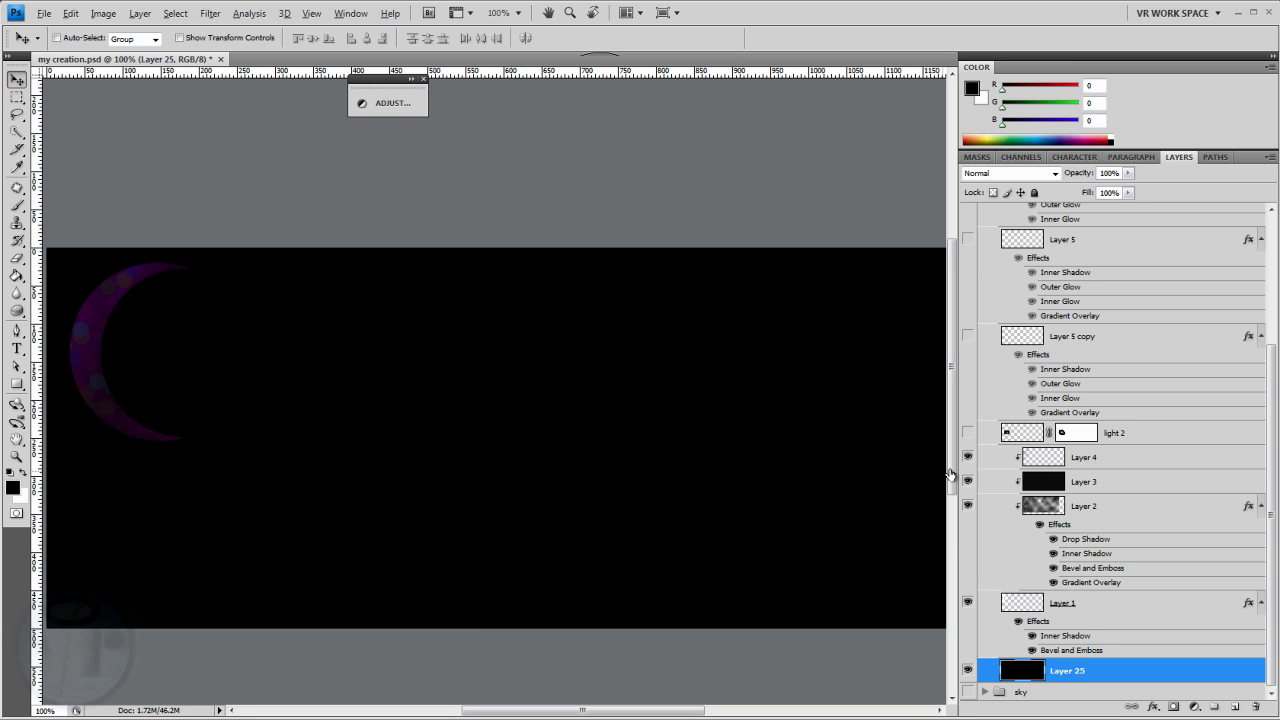
{"action": "left_click", "coordinate": [967, 433]}
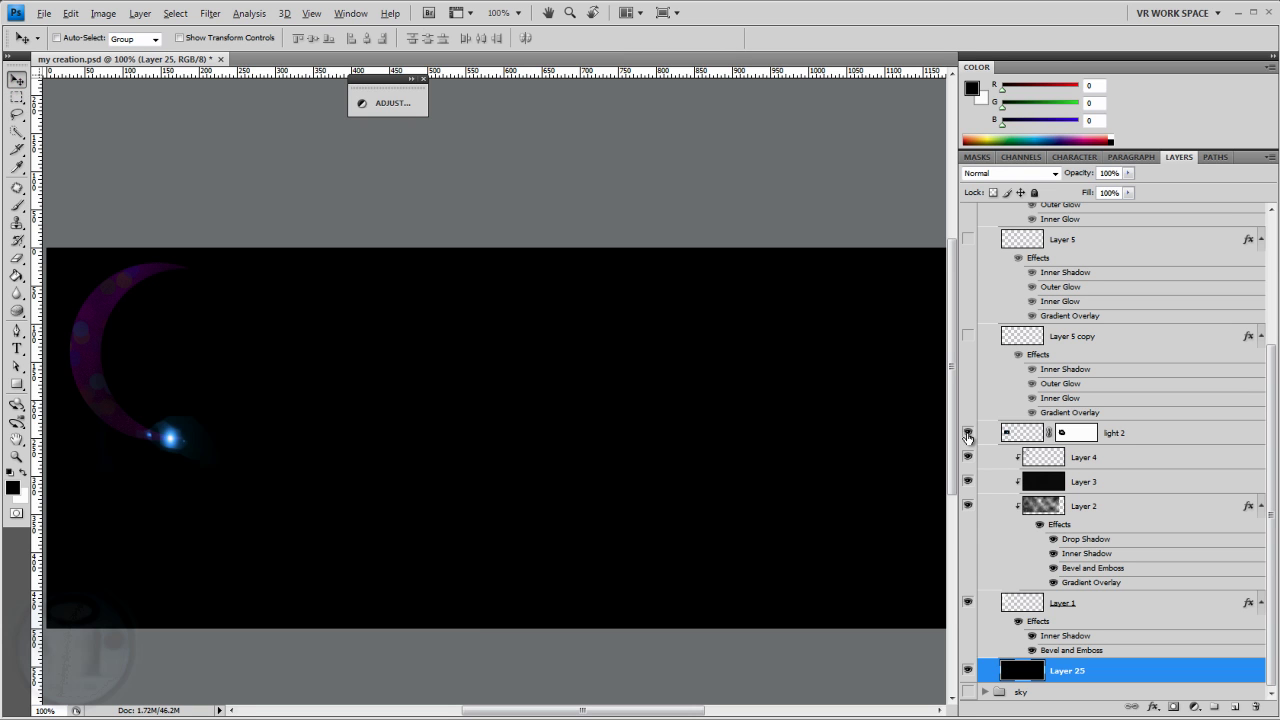
{"action": "left_click", "coordinate": [968, 437]}
{"action": "left_click", "coordinate": [968, 437]}
{"action": "left_click", "coordinate": [968, 437]}
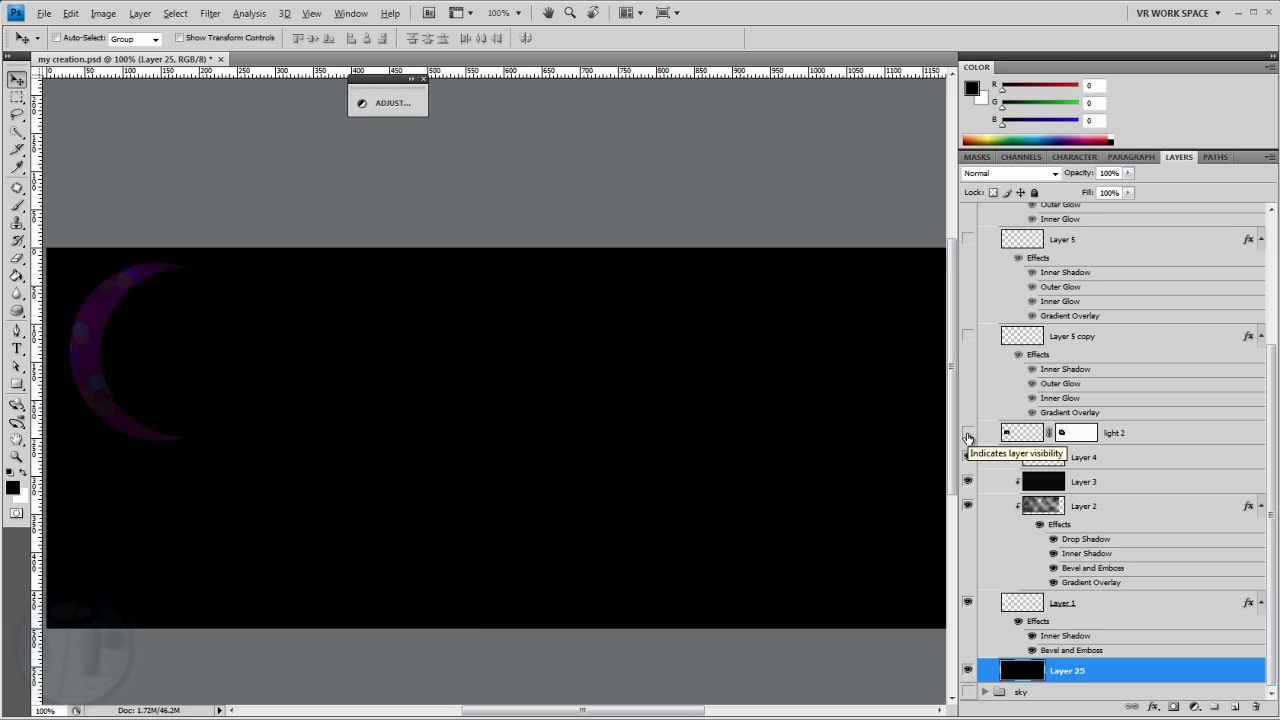
{"action": "left_click", "coordinate": [968, 338]}
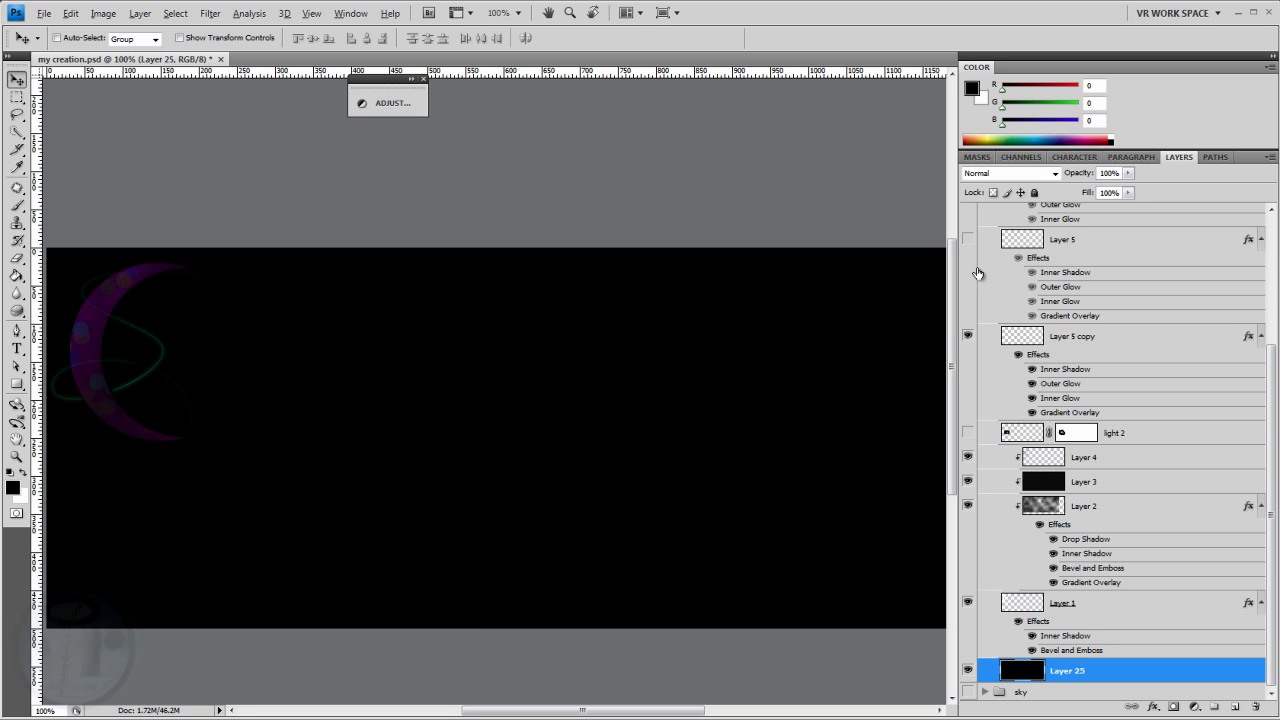
- Check Layer 5 copy's Layer Style without changes, then rename the layer to 'stroke'
{"action": "left_click", "coordinate": [1082, 342]}
{"action": "key", "text": "h"}
{"action": "double_click", "coordinate": [1085, 338]}
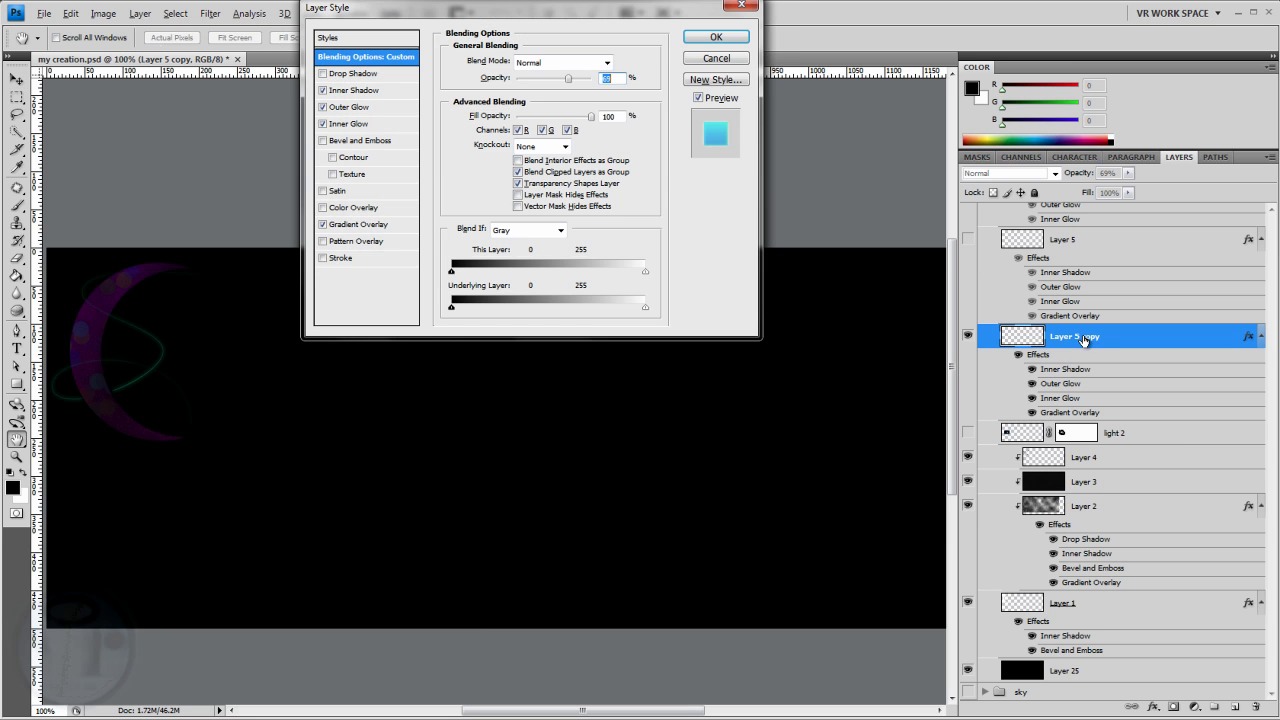
{"action": "left_click", "coordinate": [741, 61]}
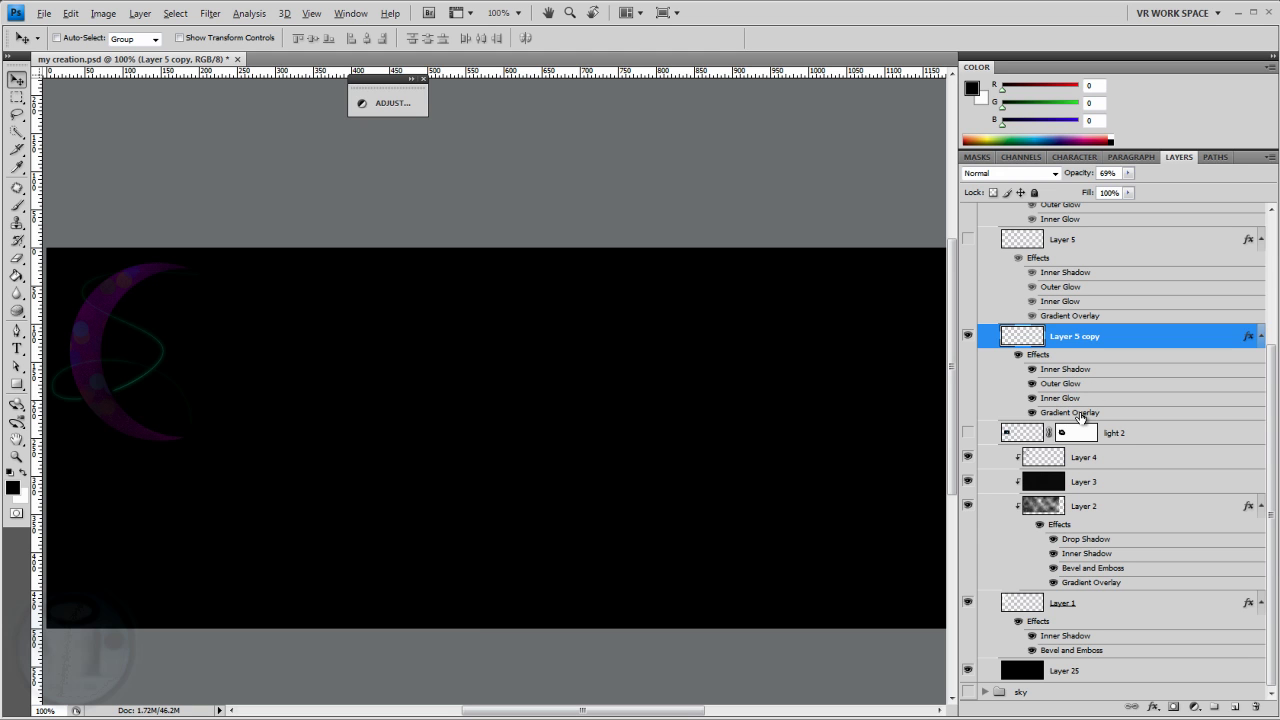
{"action": "double_click", "coordinate": [1066, 338]}
{"action": "type", "text": "stroke"}
{"action": "key", "text": "Return"}
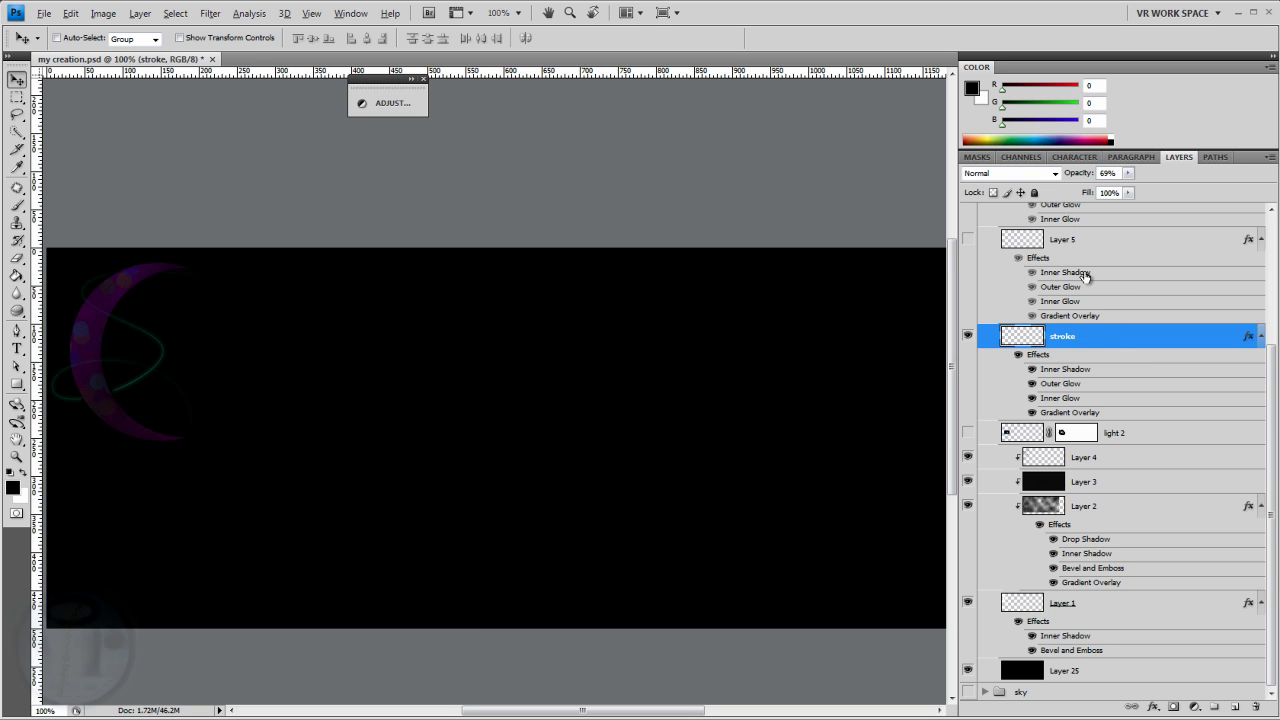
- Make Layer 5, glow and glow copy visible, then collapse the moon group
{"action": "left_click", "coordinate": [967, 240]}
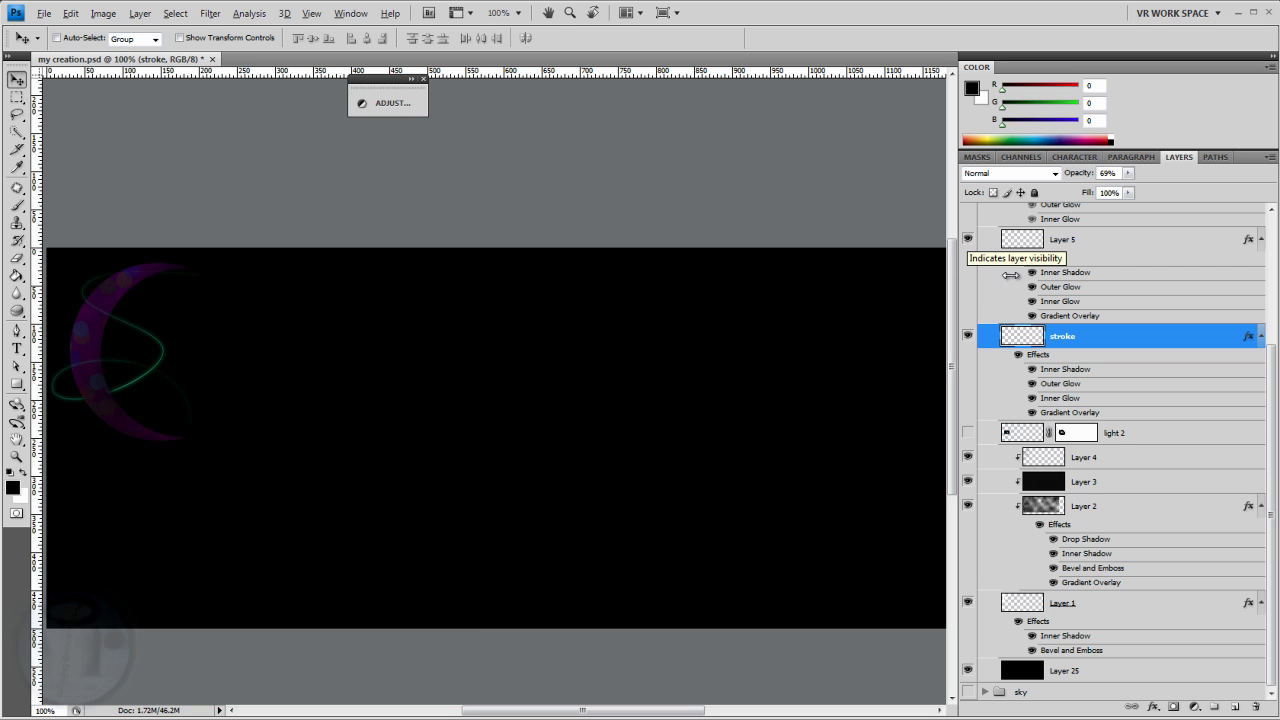
{"action": "left_click_drag", "start_coordinate": [1275, 540], "coordinate": [1276, 480]}
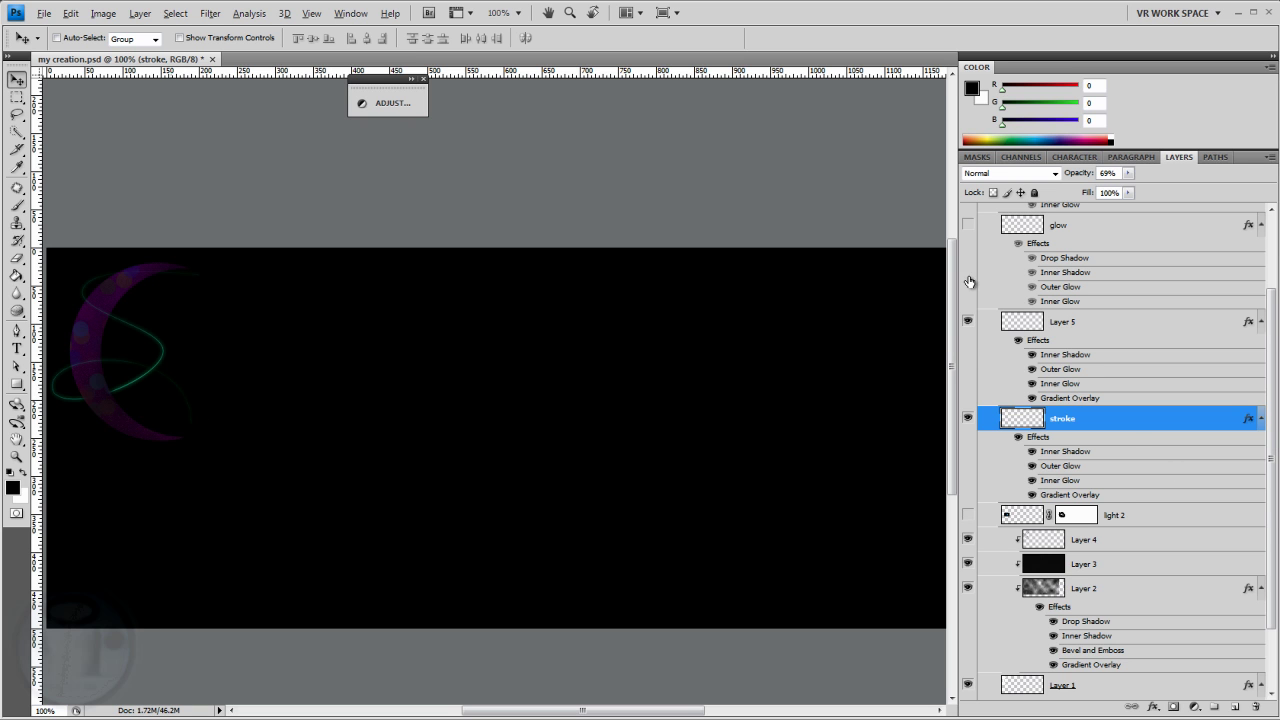
{"action": "left_click_drag", "start_coordinate": [1270, 482], "coordinate": [1270, 400]}
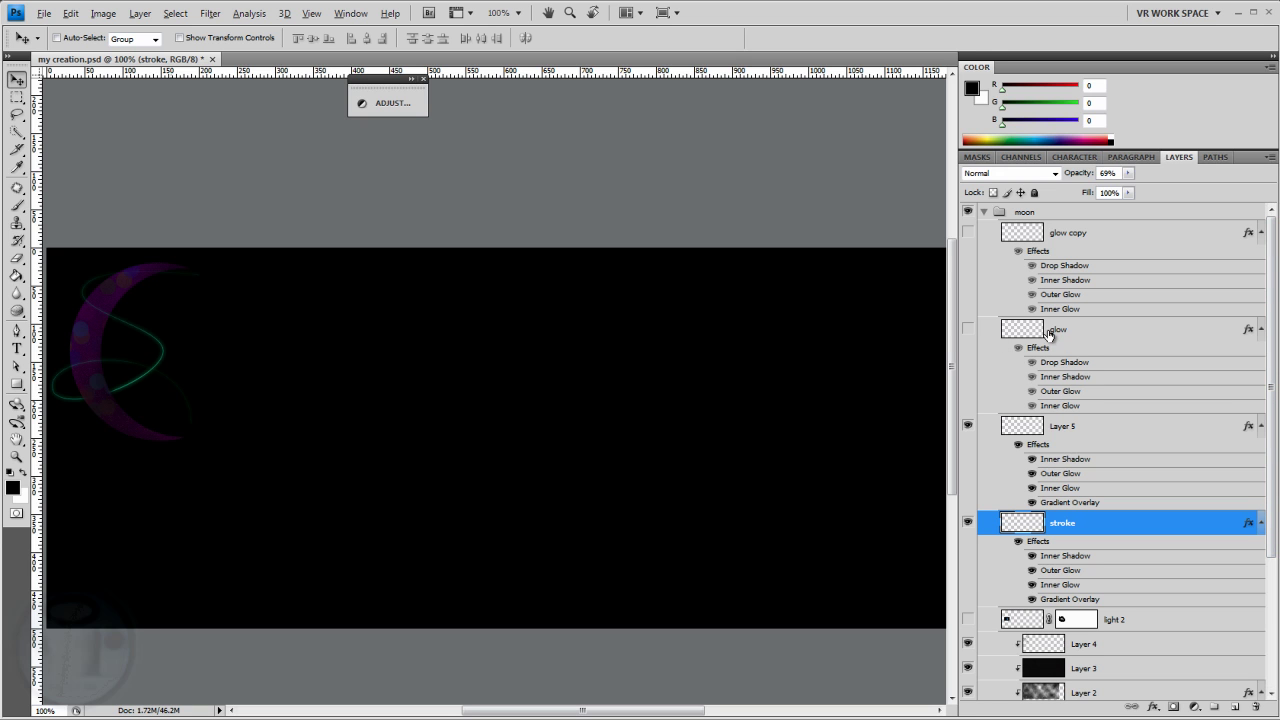
{"action": "left_click", "coordinate": [967, 331]}
{"action": "left_click", "coordinate": [968, 331]}
{"action": "left_click", "coordinate": [968, 331]}
{"action": "left_click", "coordinate": [967, 233]}
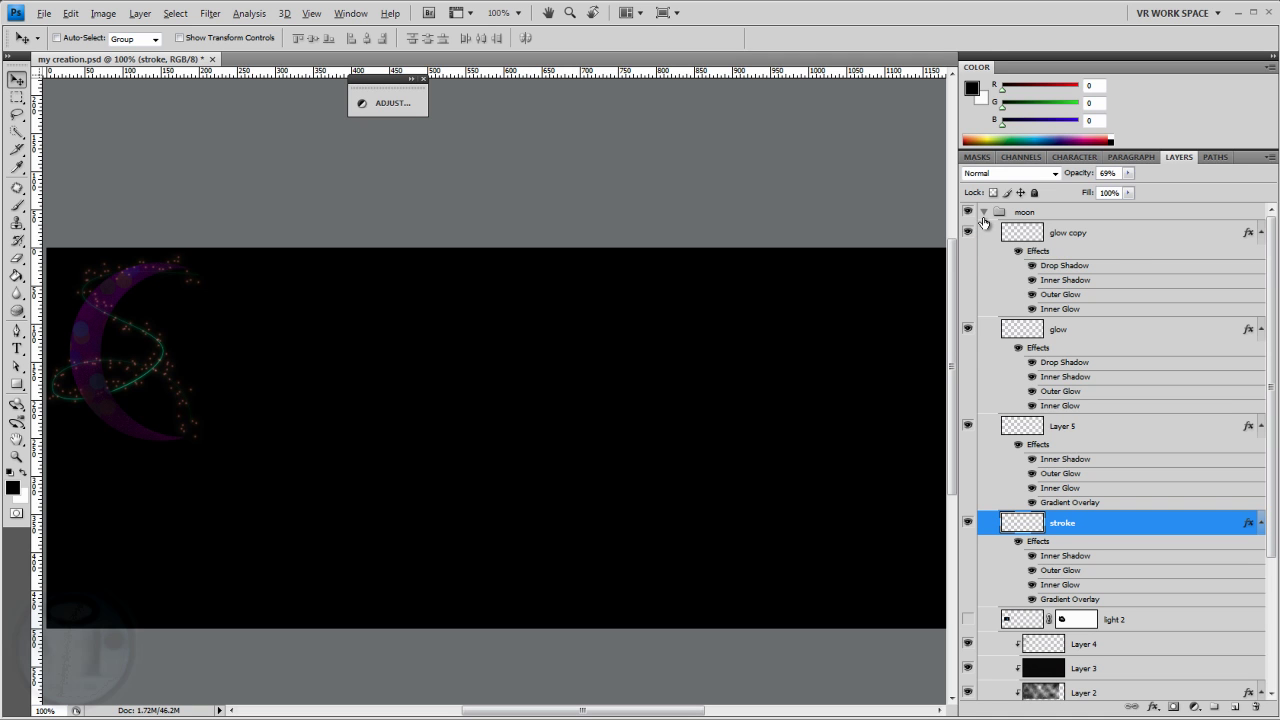
{"action": "left_click", "coordinate": [985, 212]}
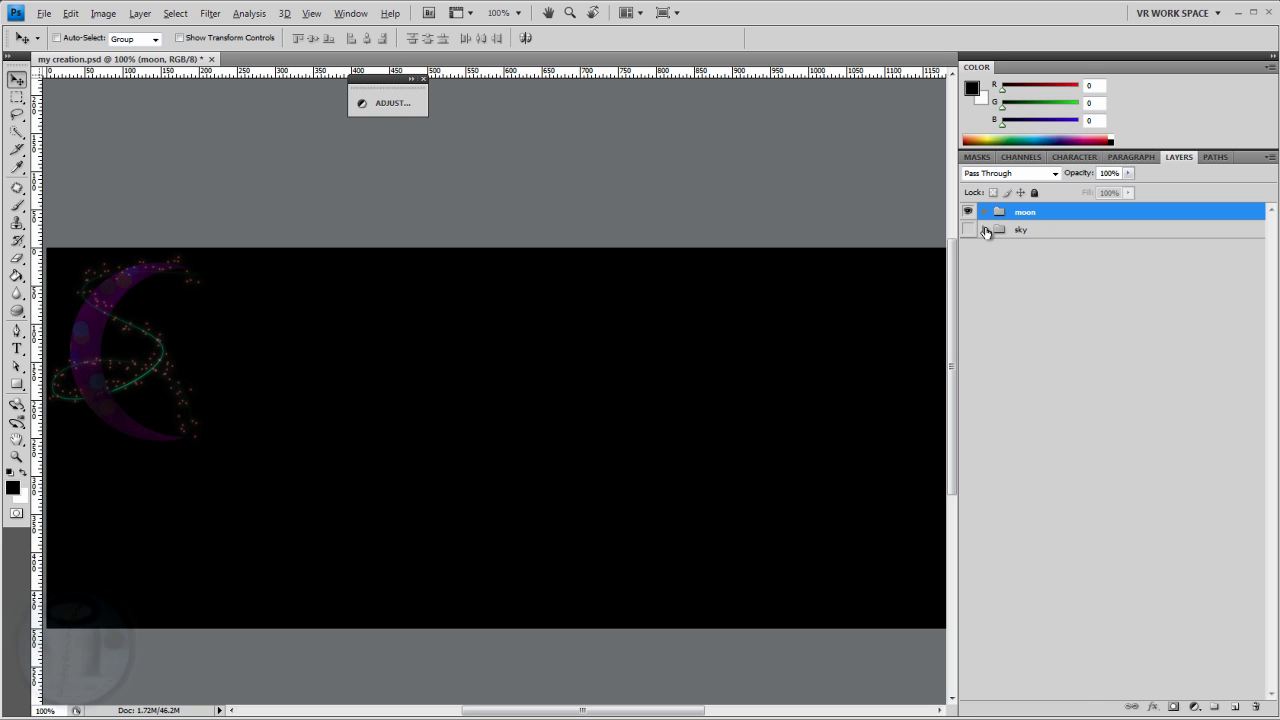
- Switch the sky group visible and leave it expanded to list its layers
{"action": "left_click", "coordinate": [985, 230]}
{"action": "left_click", "coordinate": [985, 230]}
{"action": "left_click", "coordinate": [985, 230]}
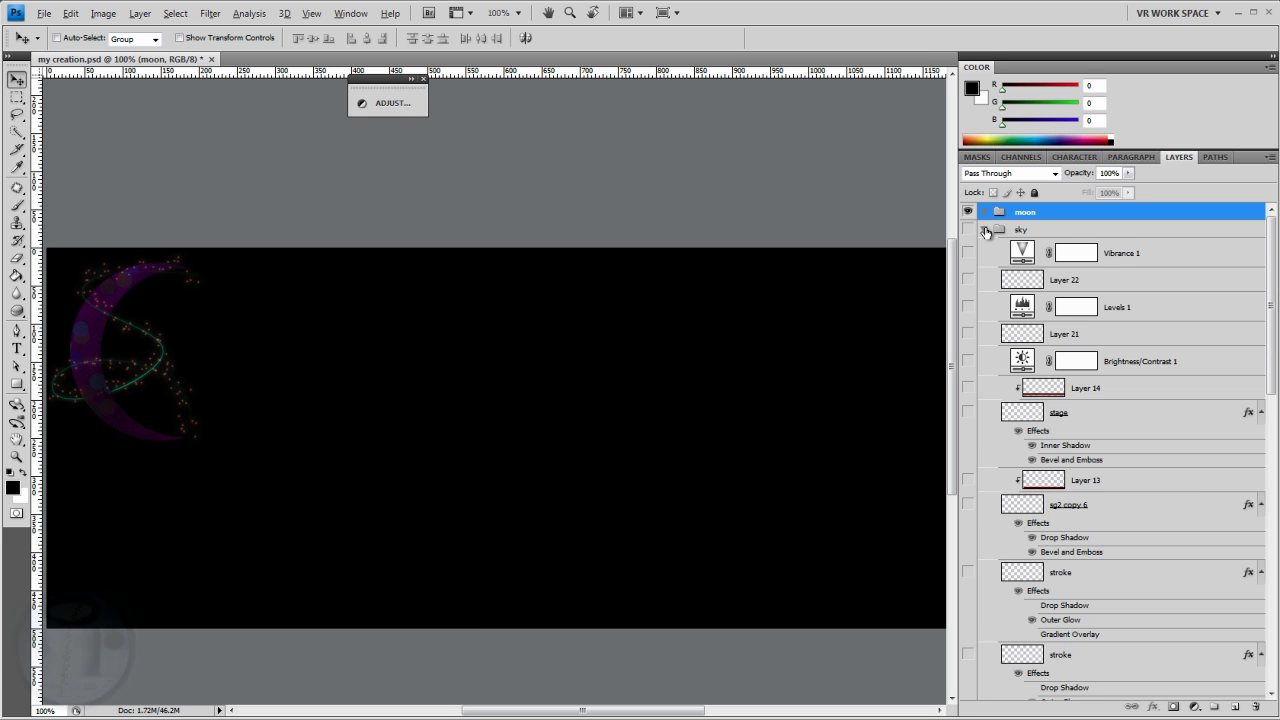
{"action": "left_click", "coordinate": [985, 230]}
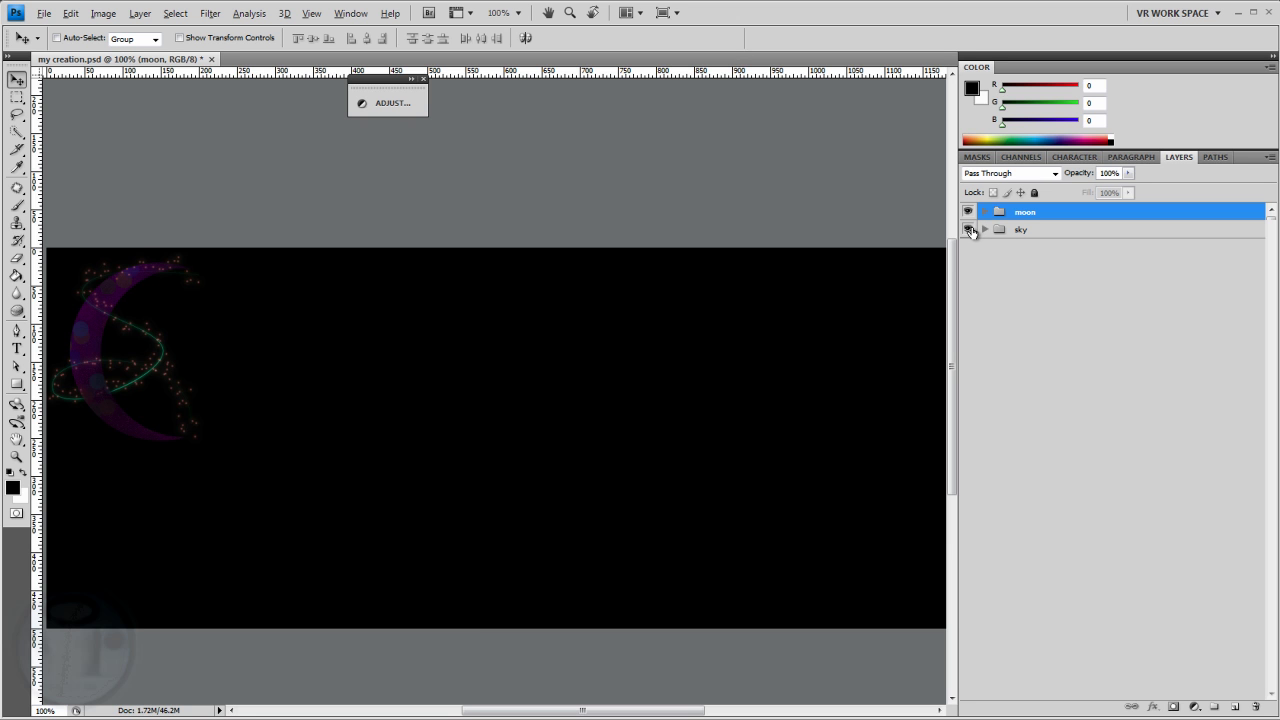
{"action": "left_click", "coordinate": [968, 229]}
{"action": "left_click", "coordinate": [984, 230]}
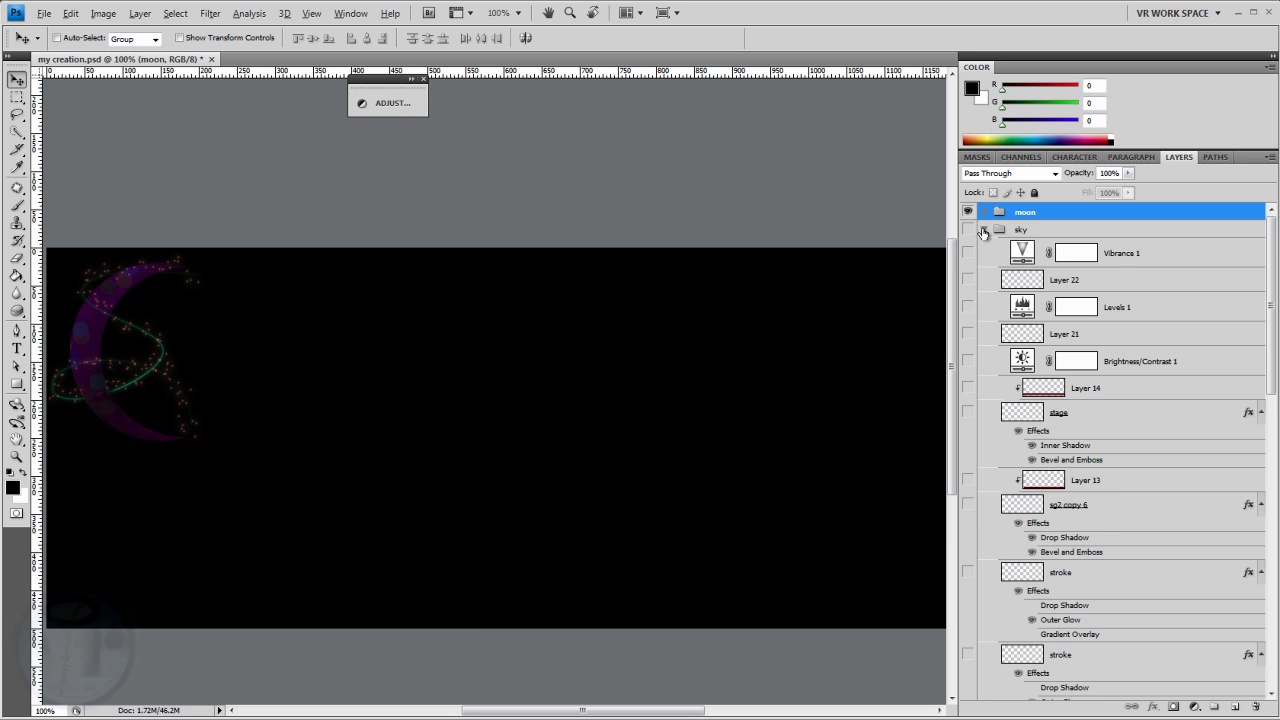
- Scroll through the sky group's layers, including Vibrance 1, Levels 1 and Brightness/Contrast 1
{"action": "scroll", "coordinate": [990, 405], "scroll_direction": "down", "scroll_amount": 5}
{"action": "scroll", "coordinate": [985, 375], "scroll_direction": "down", "scroll_amount": 7}
{"action": "scroll", "coordinate": [983, 360], "scroll_direction": "up", "scroll_amount": 9}
{"action": "scroll", "coordinate": [983, 341], "scroll_direction": "up", "scroll_amount": 3}
{"action": "scroll", "coordinate": [980, 335], "scroll_direction": "down", "scroll_amount": 8}
{"action": "scroll", "coordinate": [976, 337], "scroll_direction": "down", "scroll_amount": 6}
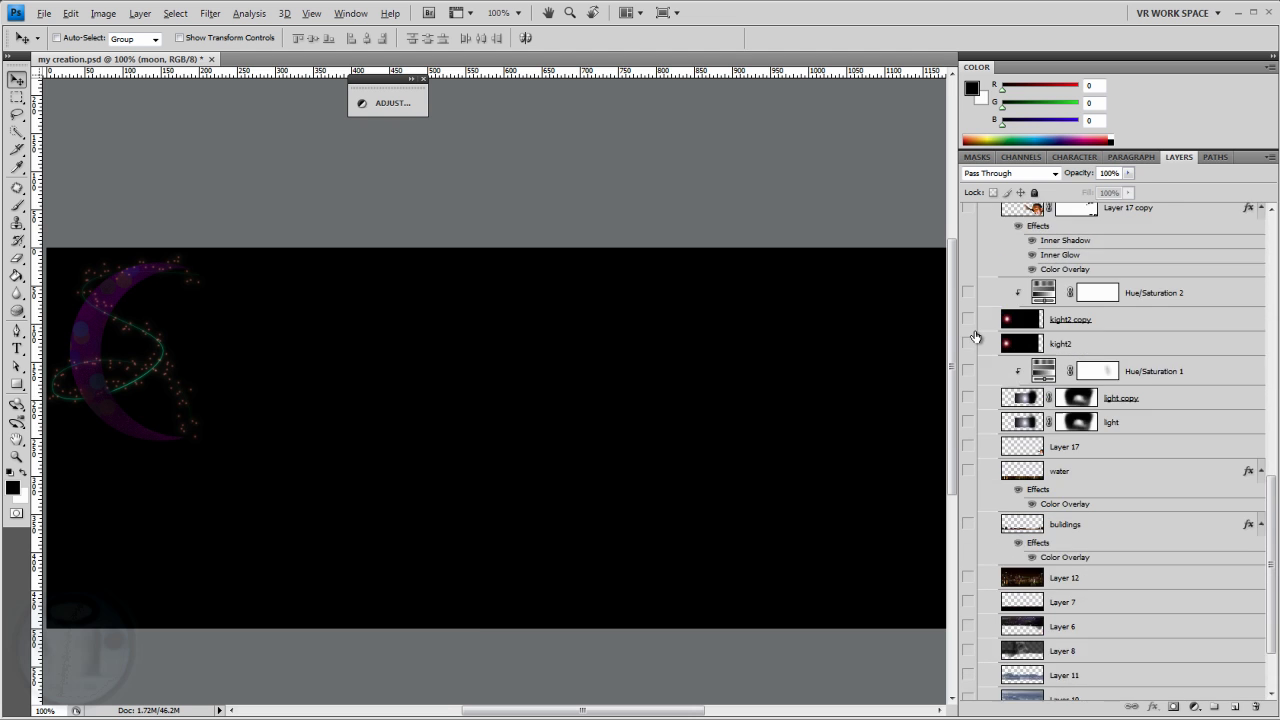
{"action": "scroll", "coordinate": [976, 337], "scroll_direction": "down", "scroll_amount": 1}
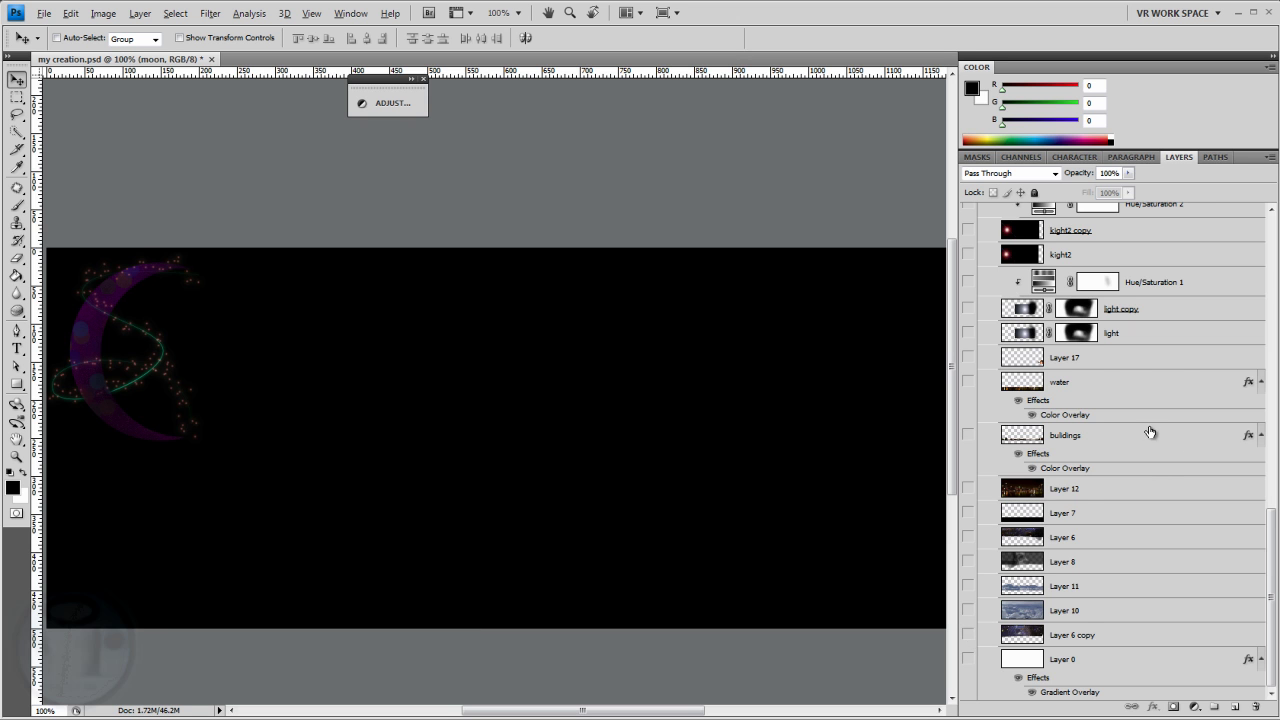
{"action": "scroll", "coordinate": [1160, 445], "scroll_direction": "up", "scroll_amount": 4}
{"action": "scroll", "coordinate": [1170, 445], "scroll_direction": "up", "scroll_amount": 15}
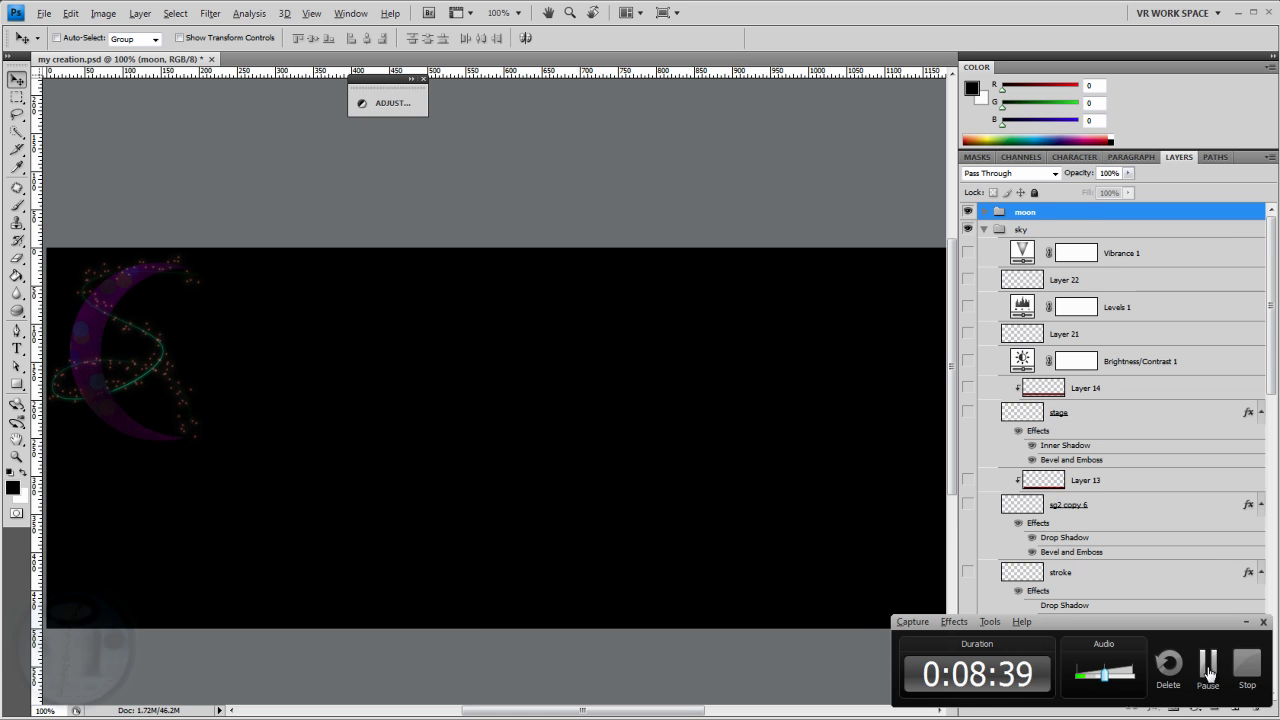
- Scroll down the Layers panel and toggle Layer 12's visibility
{"action": "left_click", "coordinate": [1208, 673]}
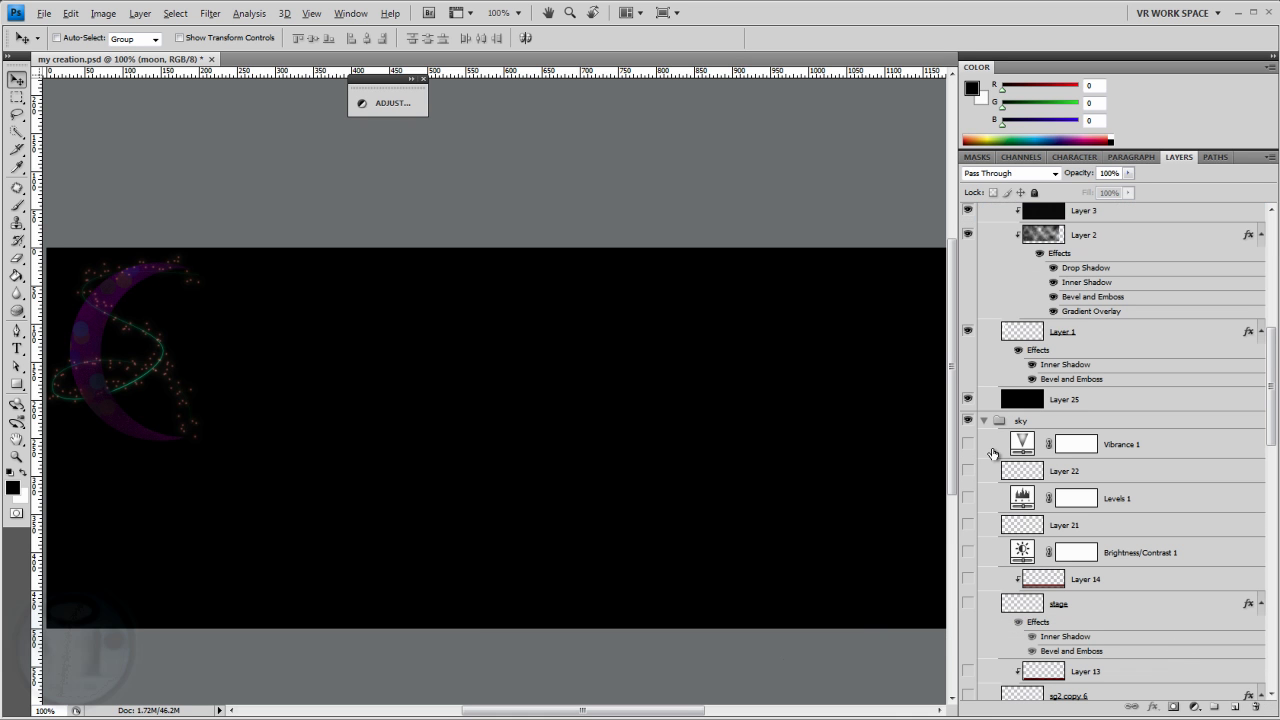
{"action": "scroll", "coordinate": [992, 453], "scroll_direction": "up", "scroll_amount": 8}
{"action": "scroll", "coordinate": [998, 433], "scroll_direction": "down", "scroll_amount": 6}
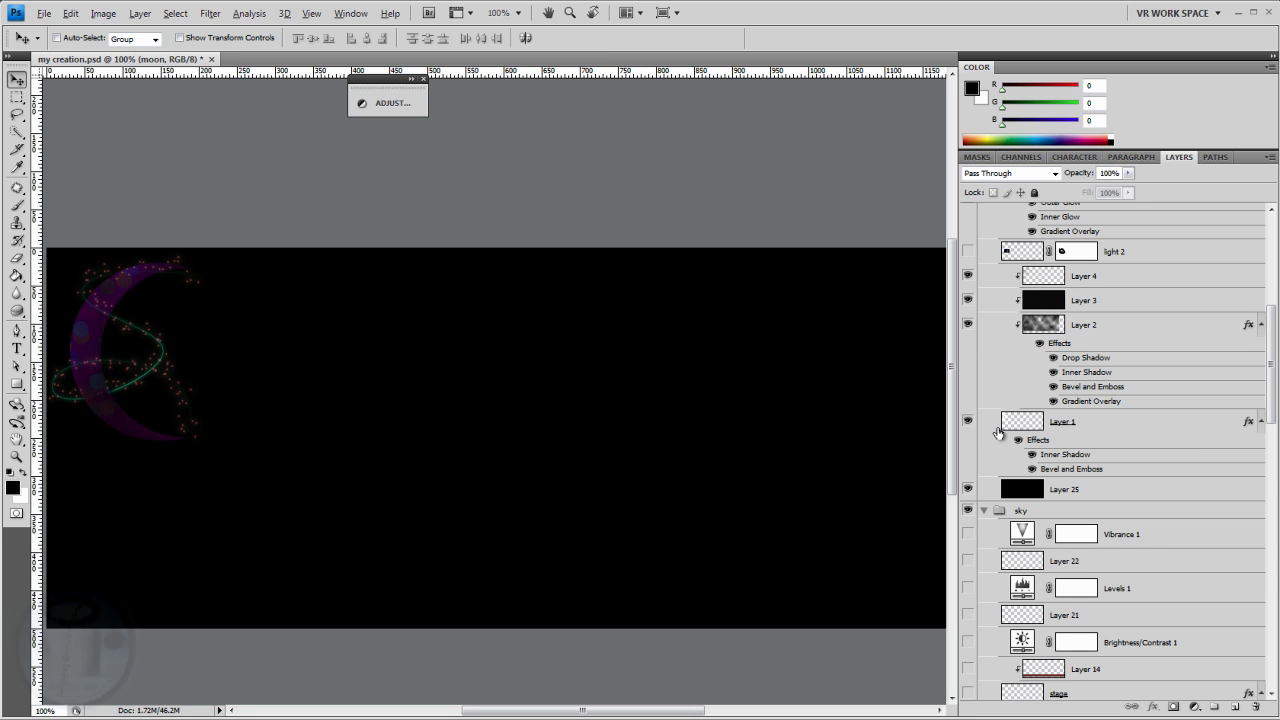
{"action": "scroll", "coordinate": [998, 433], "scroll_direction": "down", "scroll_amount": 1}
{"action": "scroll", "coordinate": [998, 433], "scroll_direction": "down", "scroll_amount": 2}
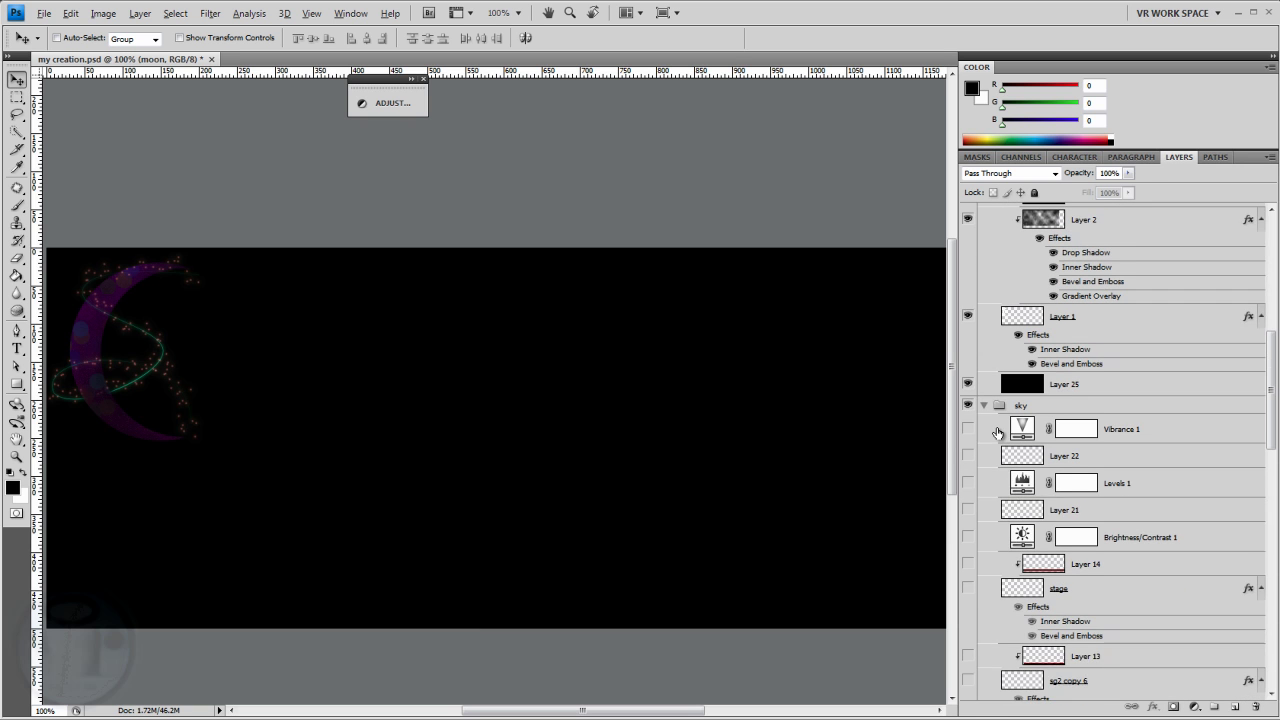
{"action": "scroll", "coordinate": [998, 433], "scroll_direction": "down", "scroll_amount": 1}
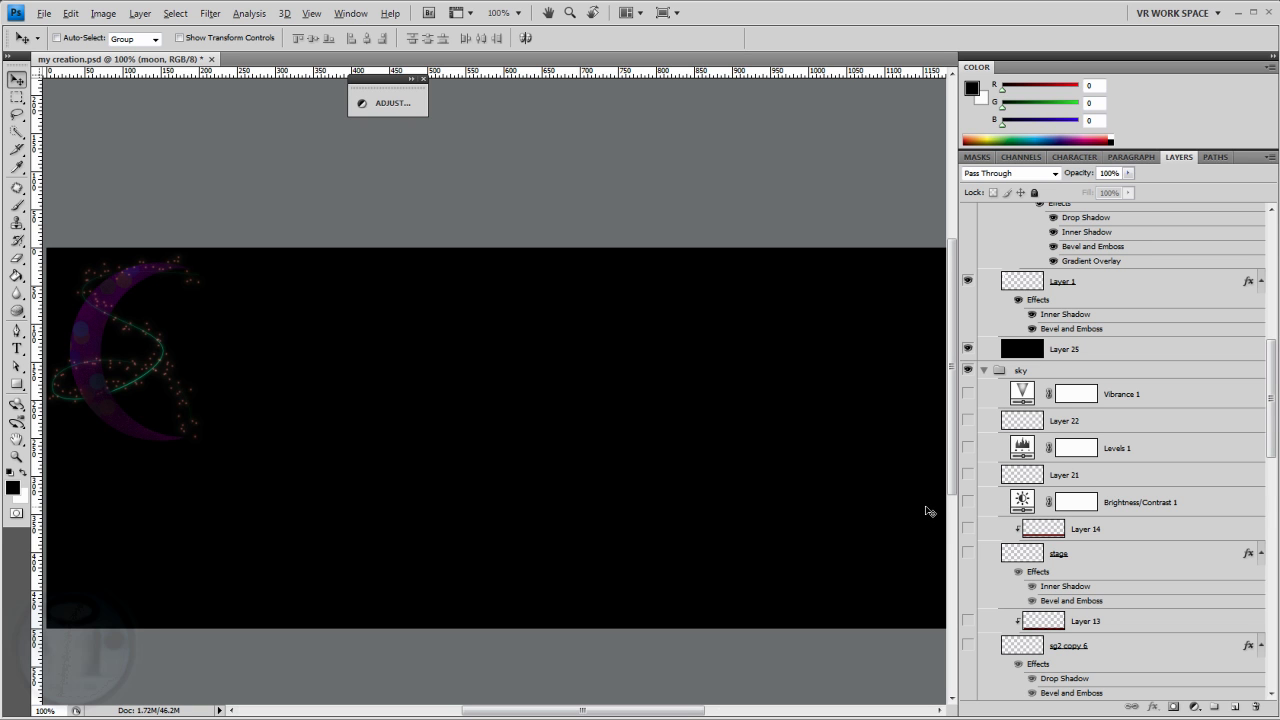
{"action": "scroll", "coordinate": [1018, 402], "scroll_direction": "down", "scroll_amount": 3}
{"action": "scroll", "coordinate": [1018, 402], "scroll_direction": "down", "scroll_amount": 10}
{"action": "scroll", "coordinate": [1010, 420], "scroll_direction": "down", "scroll_amount": 13}
{"action": "left_click", "coordinate": [968, 509]}
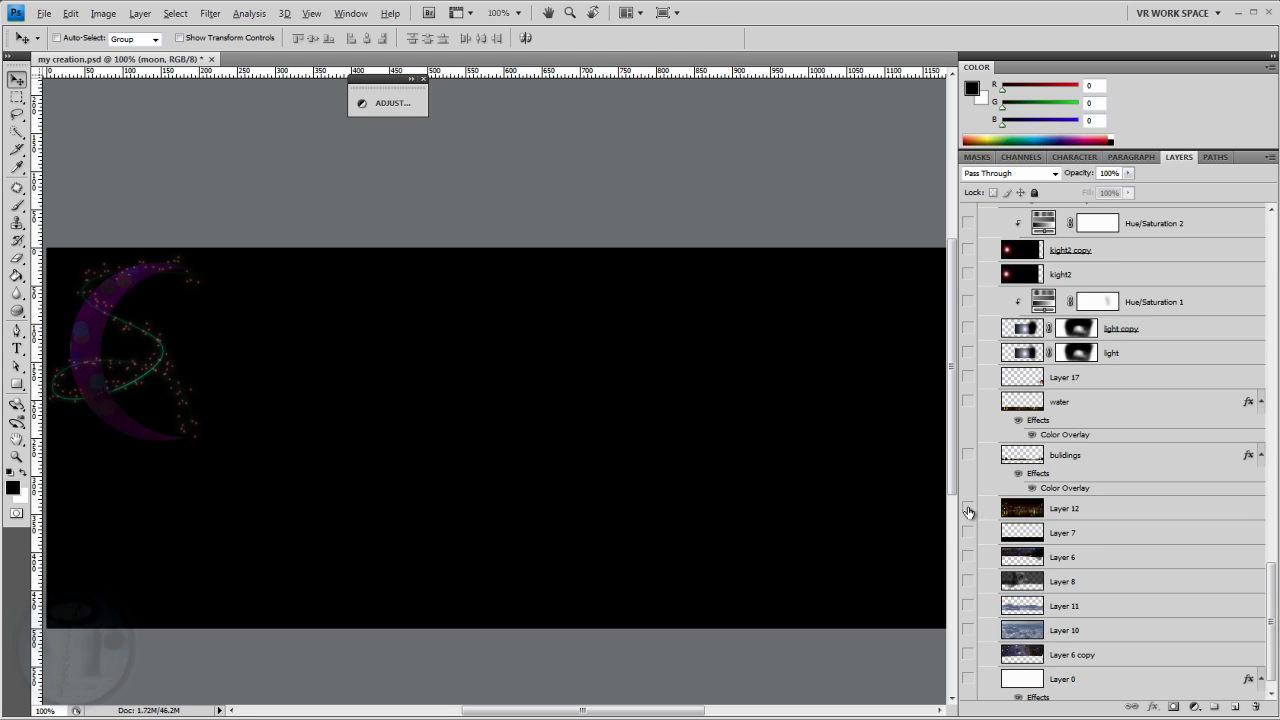
- Hide the solid black Layer 25, leaving the crescent moon on transparency
{"action": "scroll", "coordinate": [972, 505], "scroll_direction": "up", "scroll_amount": 12}
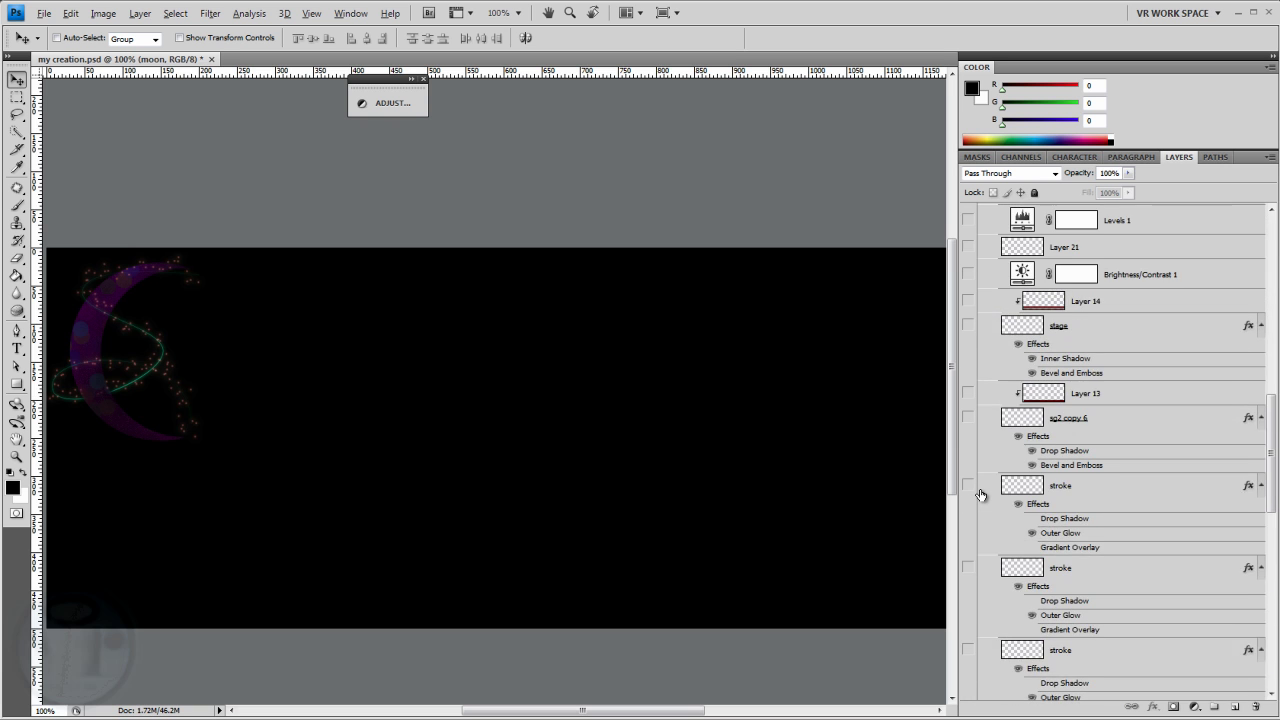
{"action": "scroll", "coordinate": [980, 495], "scroll_direction": "up", "scroll_amount": 8}
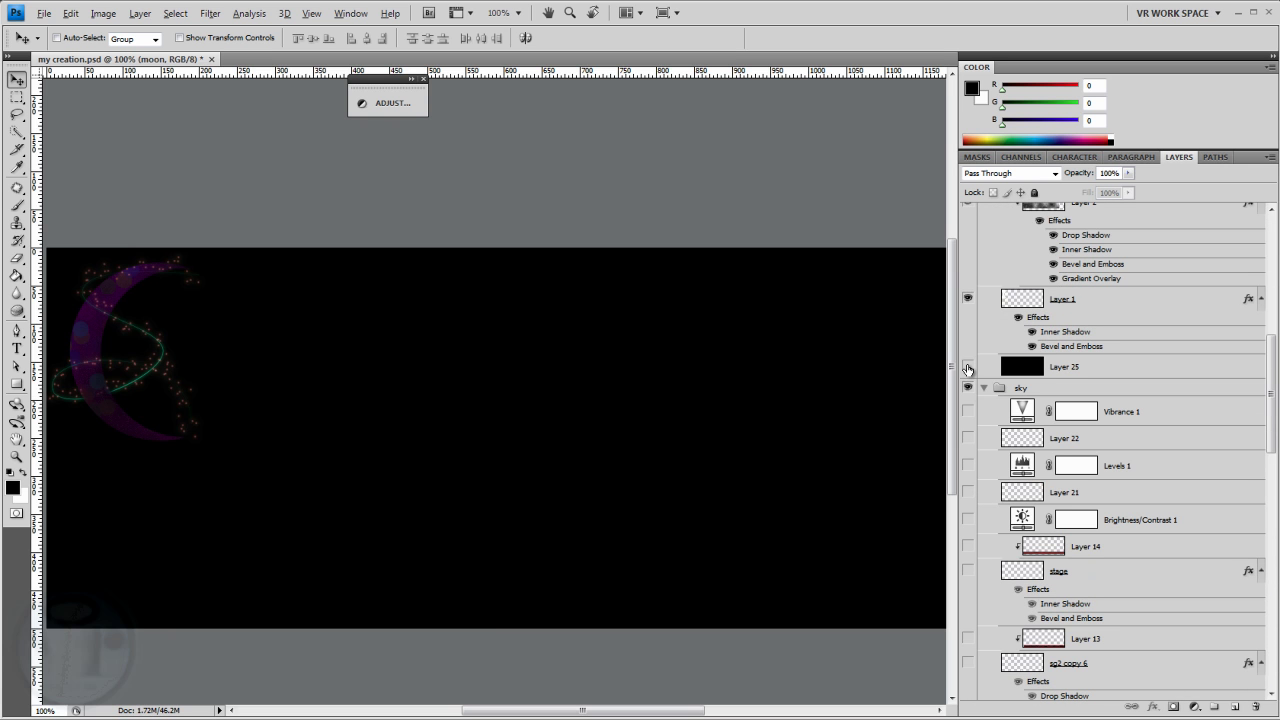
{"action": "left_click", "coordinate": [968, 367]}
{"action": "scroll", "coordinate": [975, 455], "scroll_direction": "down", "scroll_amount": 15}
{"action": "scroll", "coordinate": [972, 651], "scroll_direction": "down", "scroll_amount": 8}
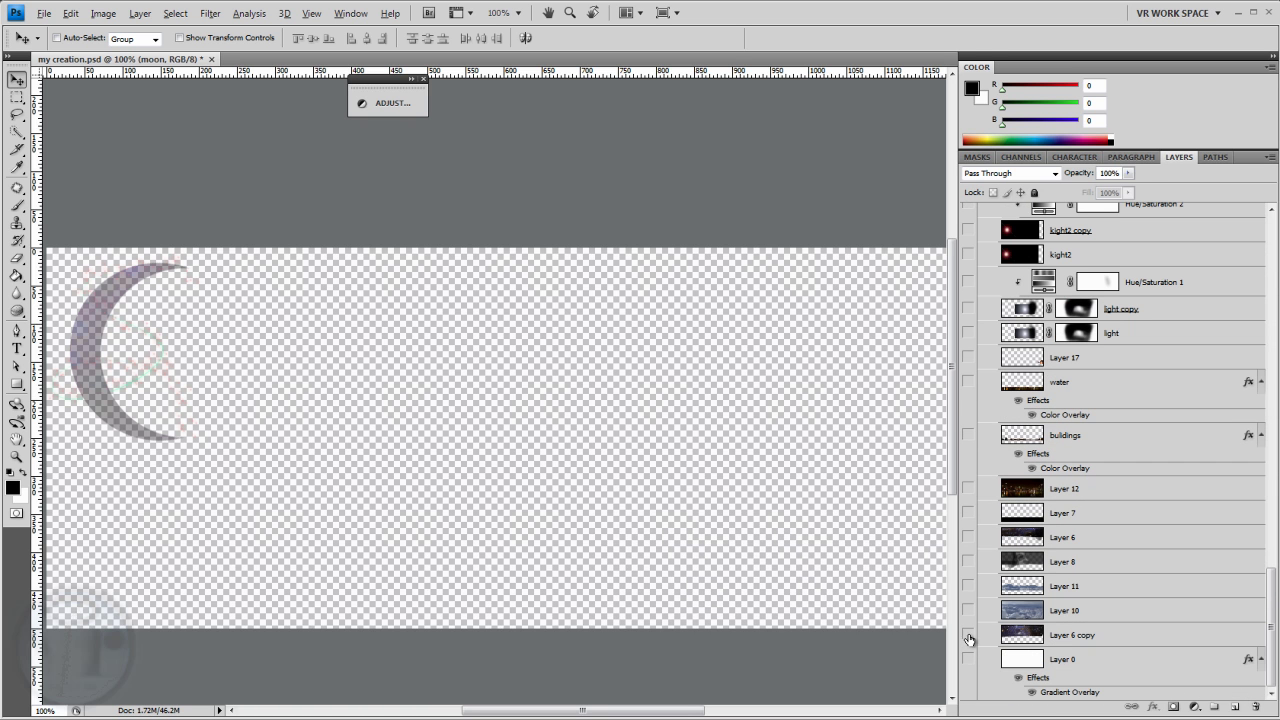
- Turn on the Layer 6 copy starfield, toggling it off and on to compare
{"action": "left_click", "coordinate": [968, 635]}
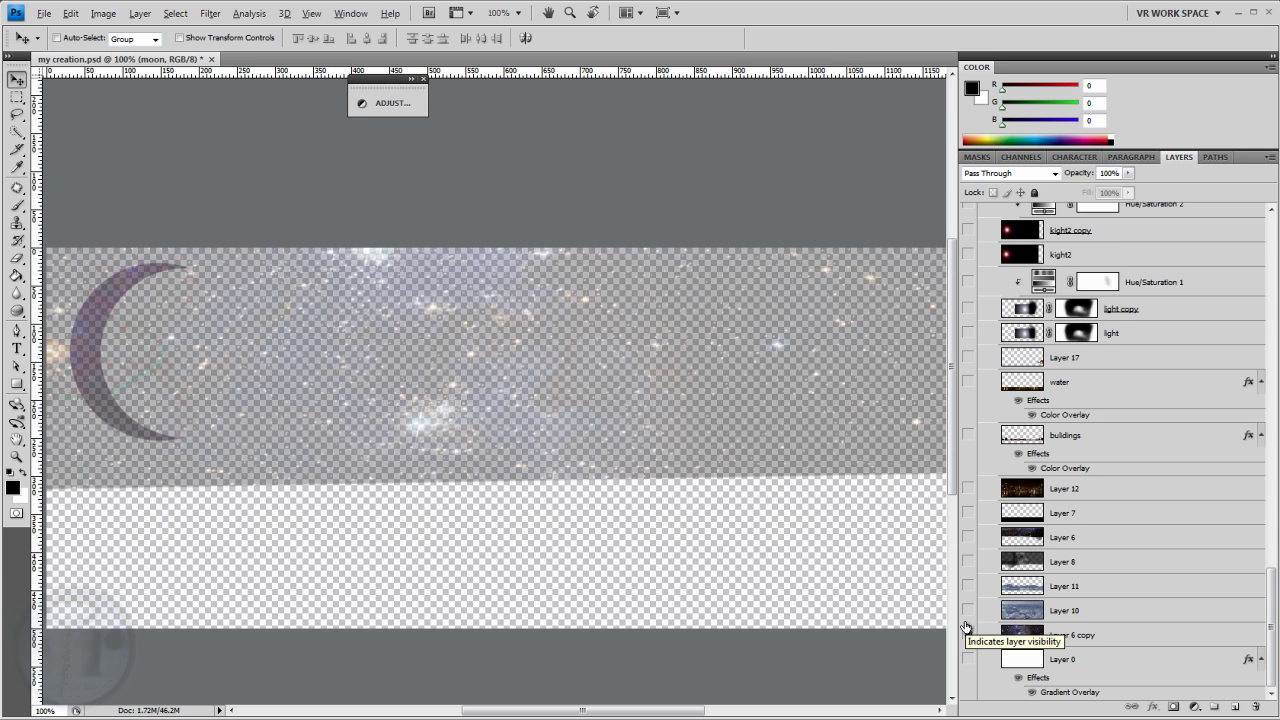
{"action": "left_click", "coordinate": [968, 635]}
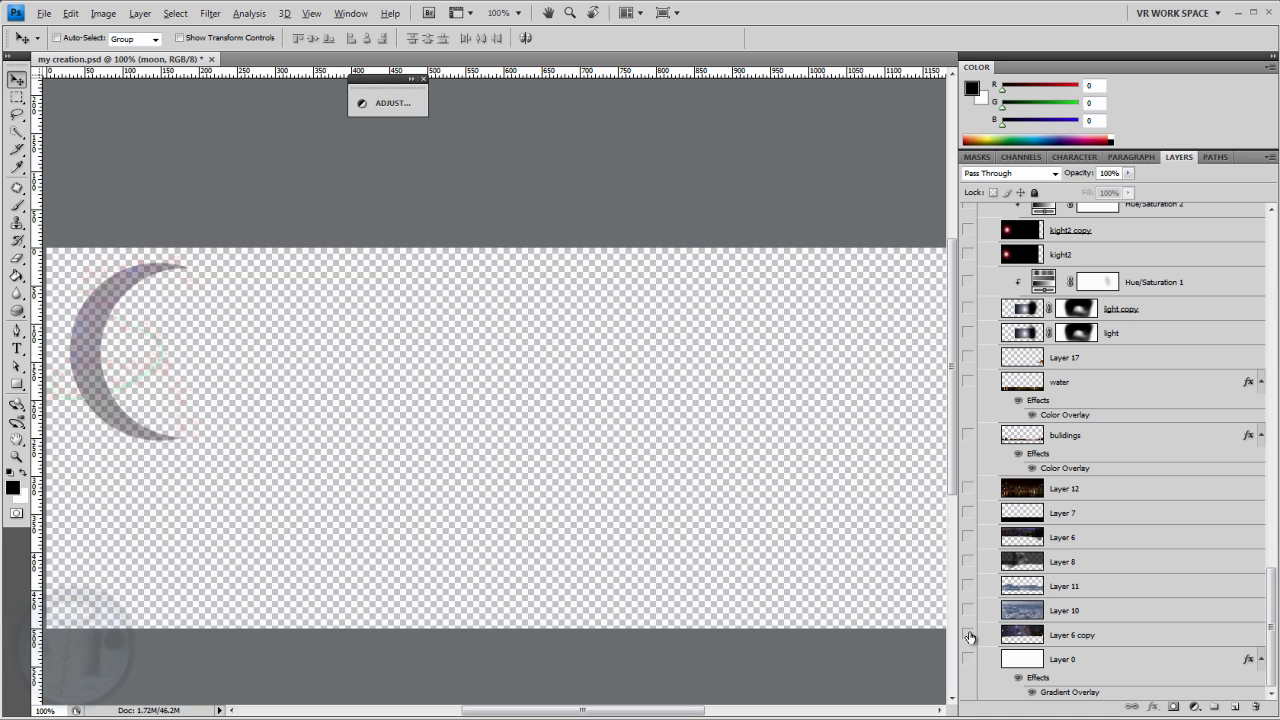
{"action": "left_click", "coordinate": [968, 635]}
{"action": "left_click", "coordinate": [968, 635]}
{"action": "left_click", "coordinate": [968, 635]}
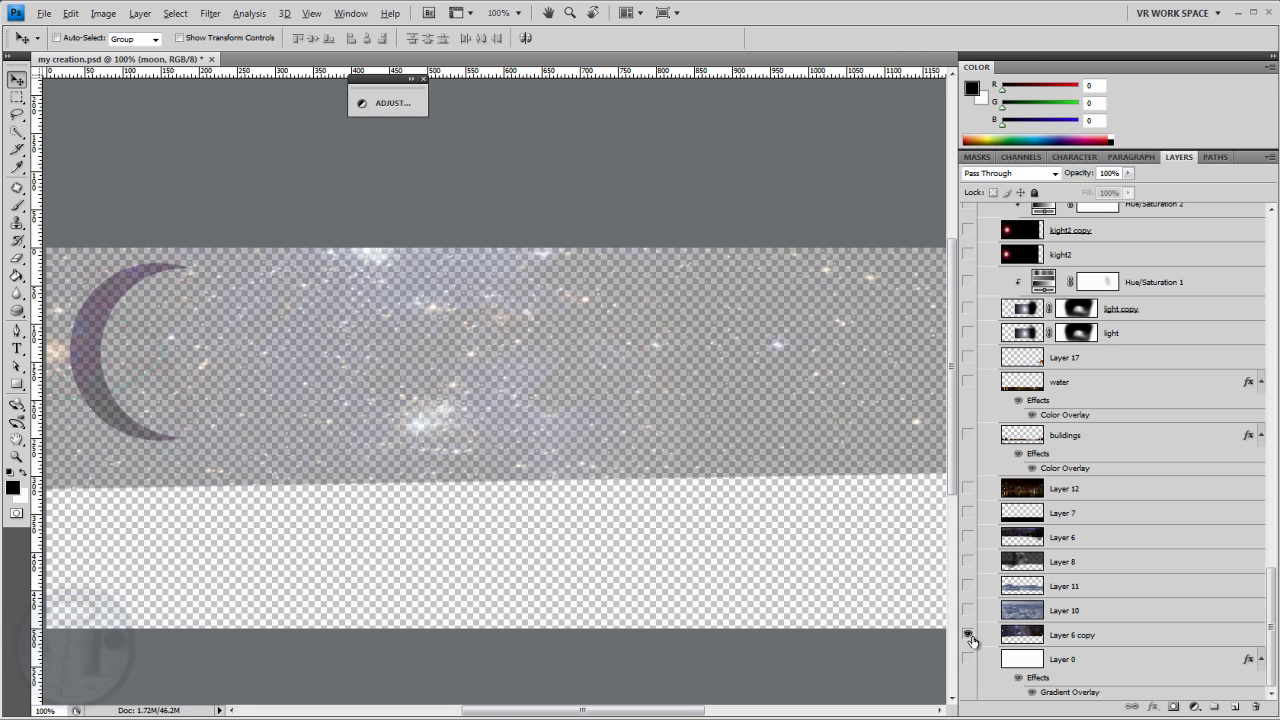
- Show the Layer 11 cloud bank, after trying and rehiding Layer 10 and Layer 12
{"action": "left_click", "coordinate": [968, 610]}
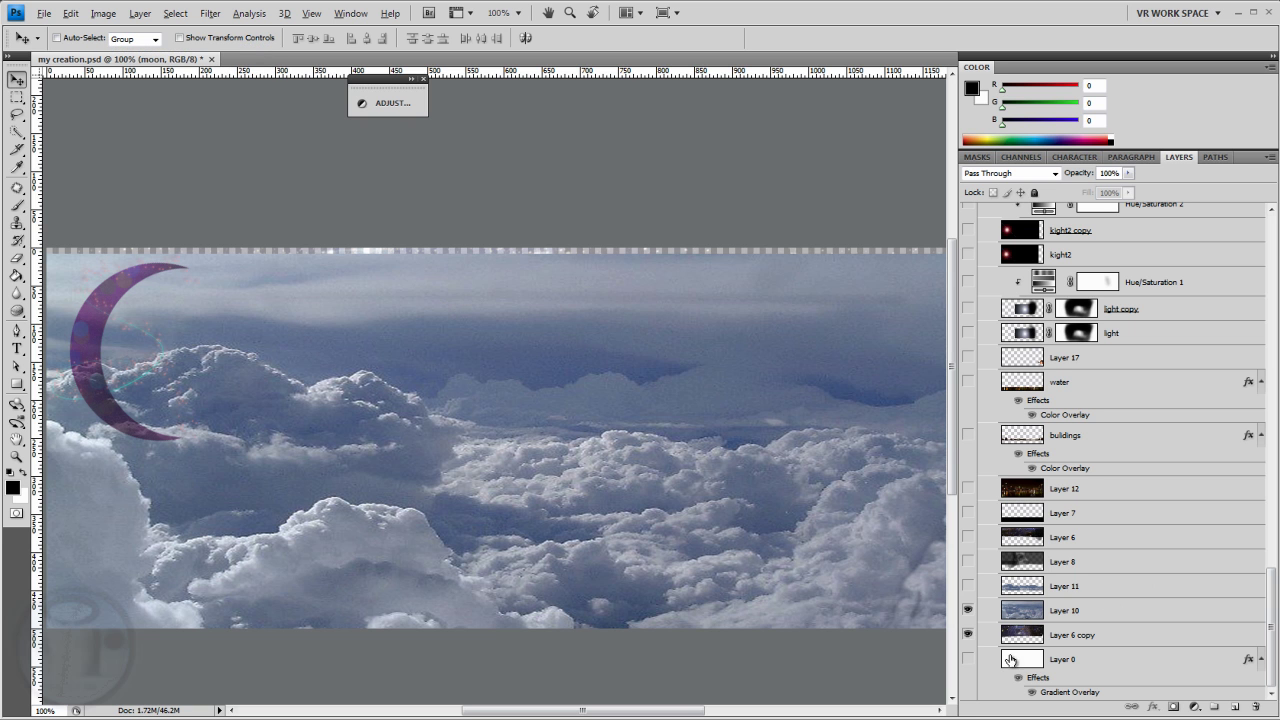
{"action": "left_click", "coordinate": [968, 610]}
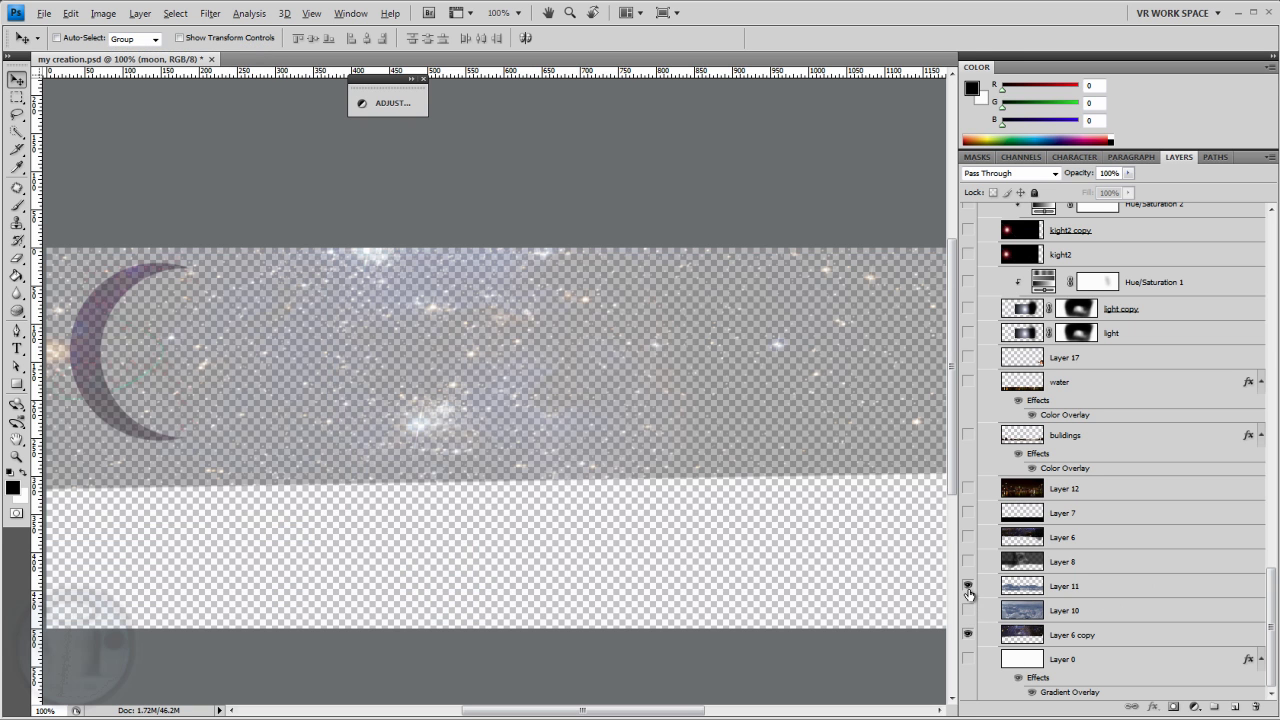
{"action": "left_click", "coordinate": [968, 586]}
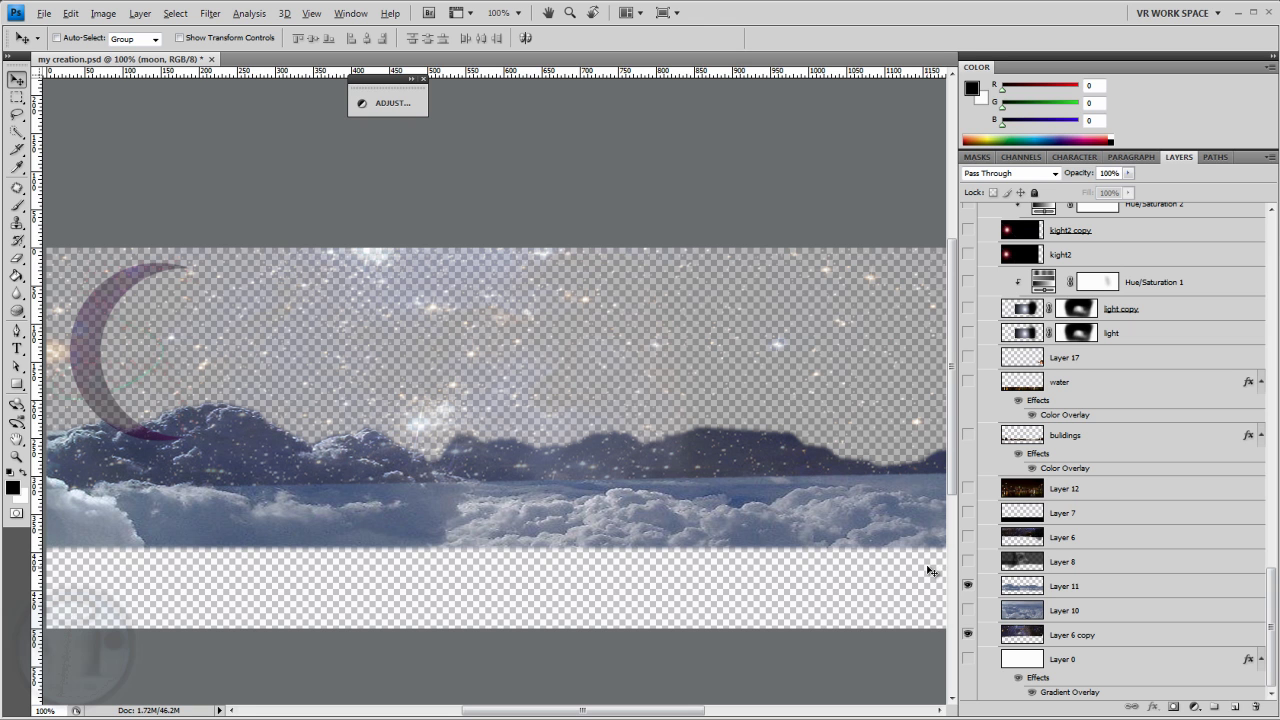
{"action": "left_click", "coordinate": [968, 489]}
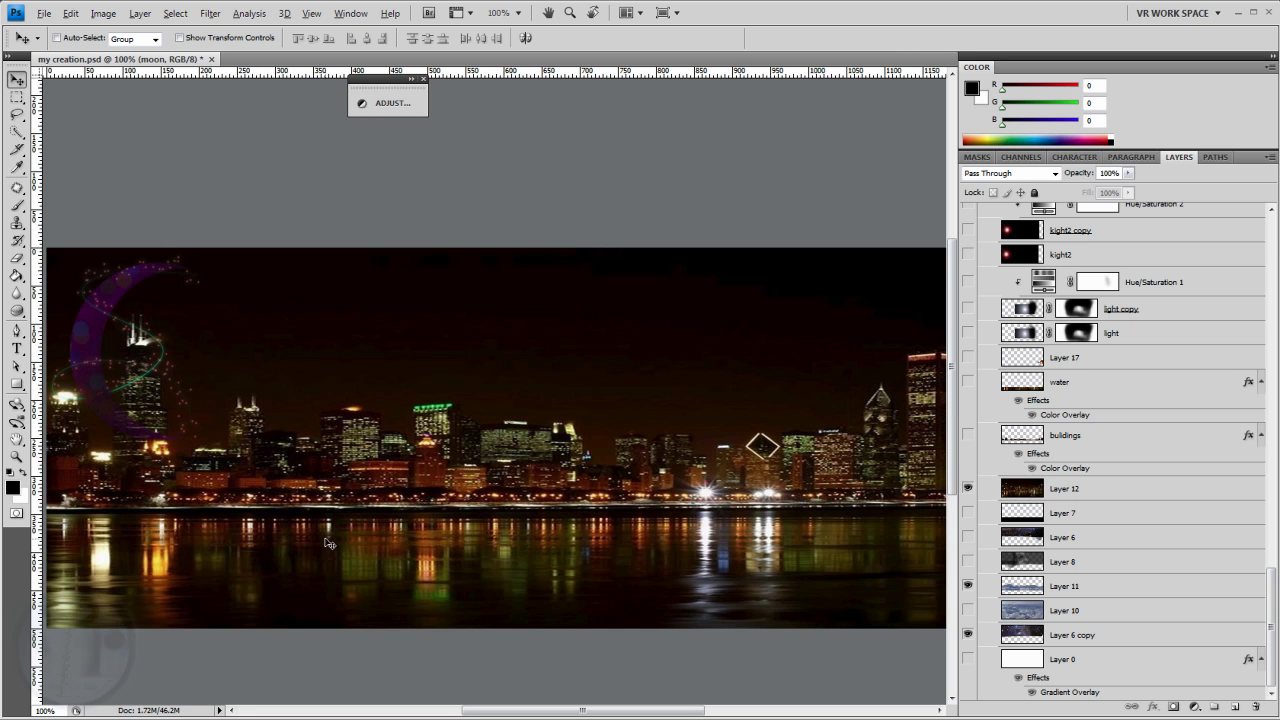
{"action": "left_click", "coordinate": [967, 490]}
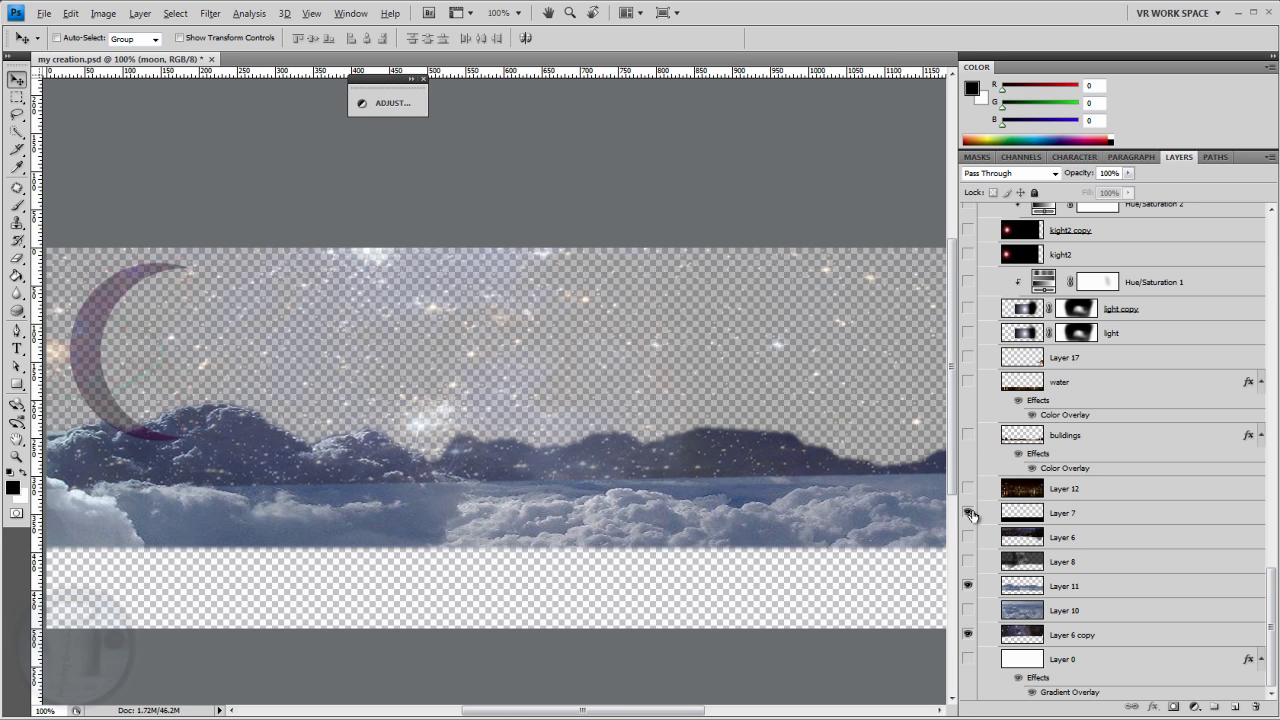
- Show the buildings silhouette and water reflection layers, after testing Layer 7
{"action": "left_click", "coordinate": [968, 513]}
{"action": "left_click", "coordinate": [968, 513]}
{"action": "left_click", "coordinate": [967, 437]}
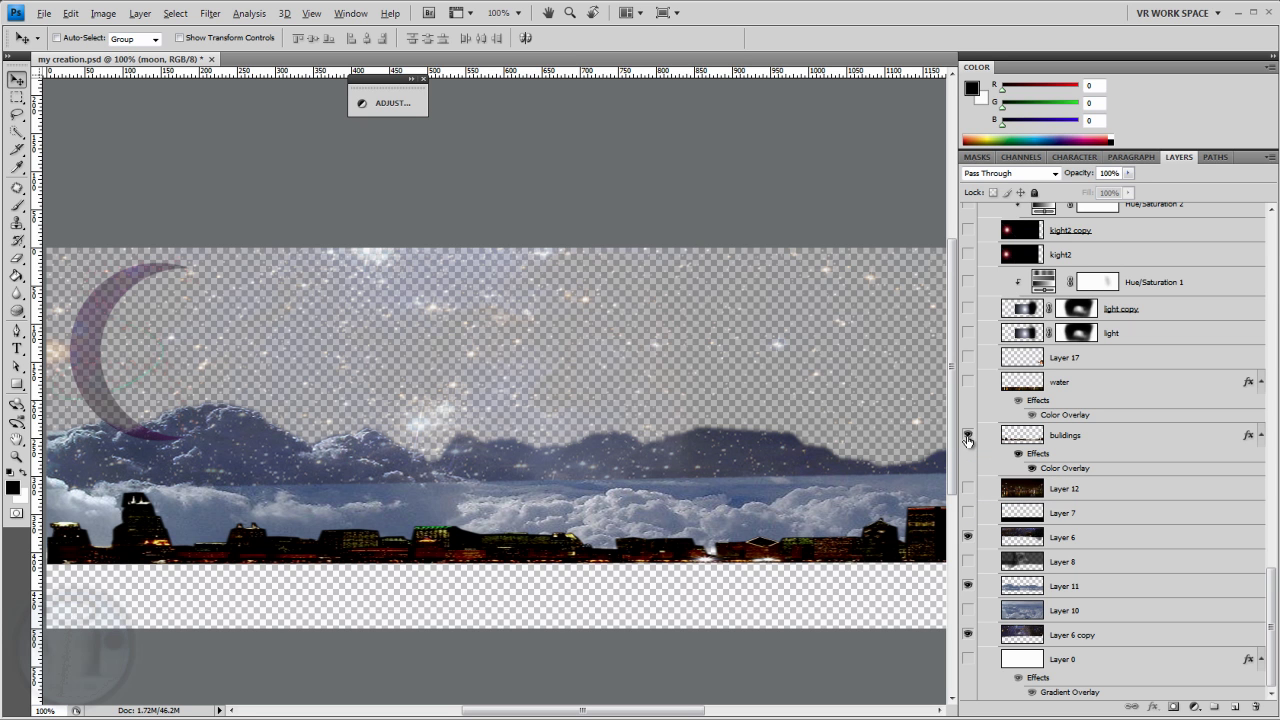
{"action": "left_click", "coordinate": [968, 384]}
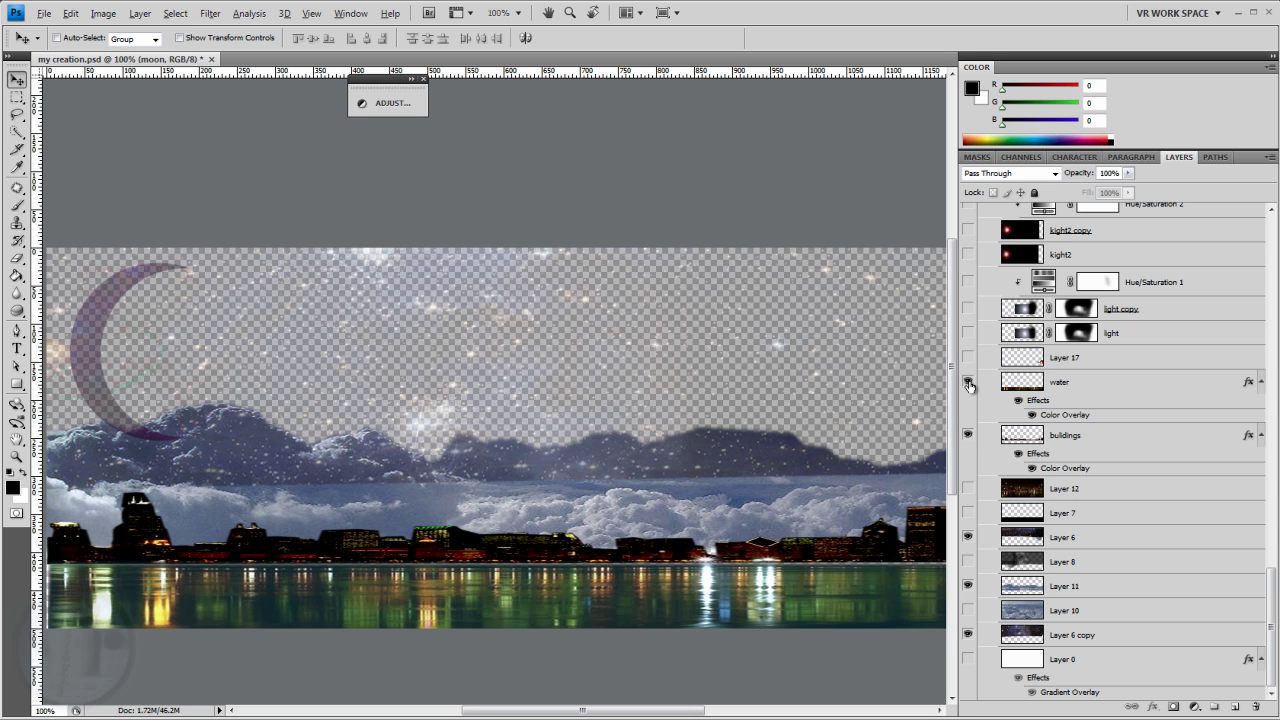
{"action": "left_click", "coordinate": [968, 385]}
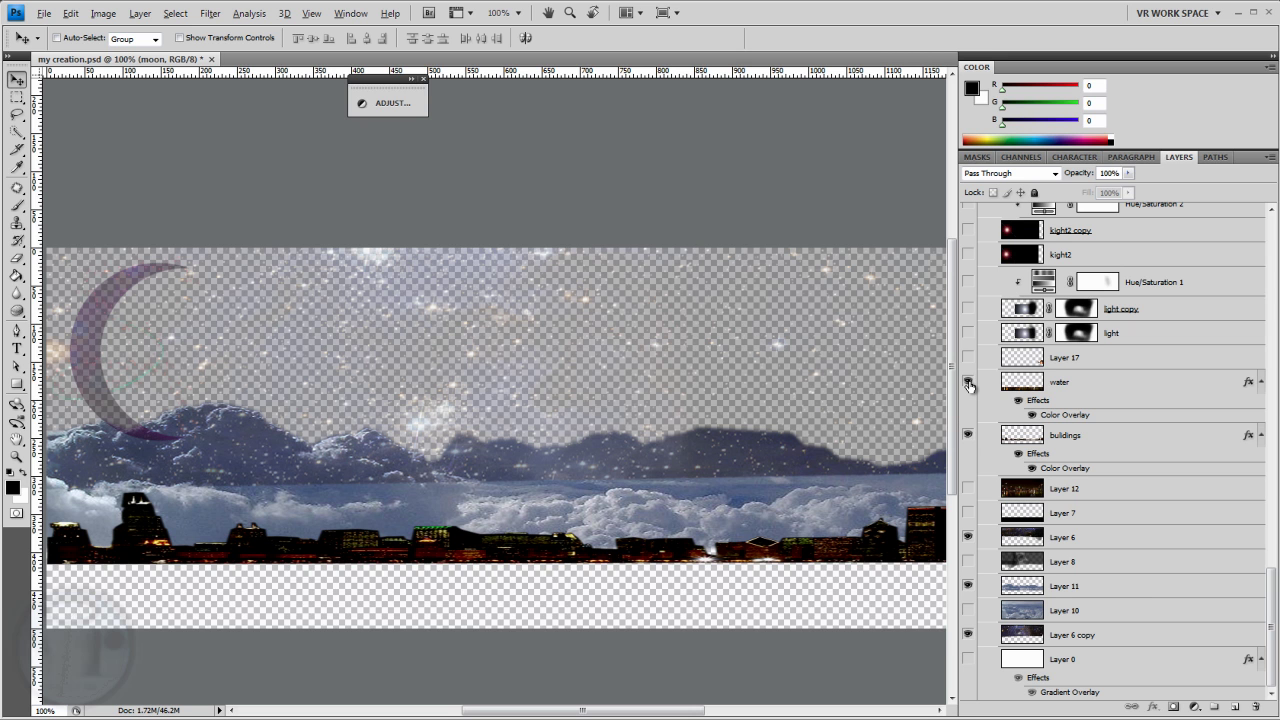
{"action": "left_click", "coordinate": [968, 385]}
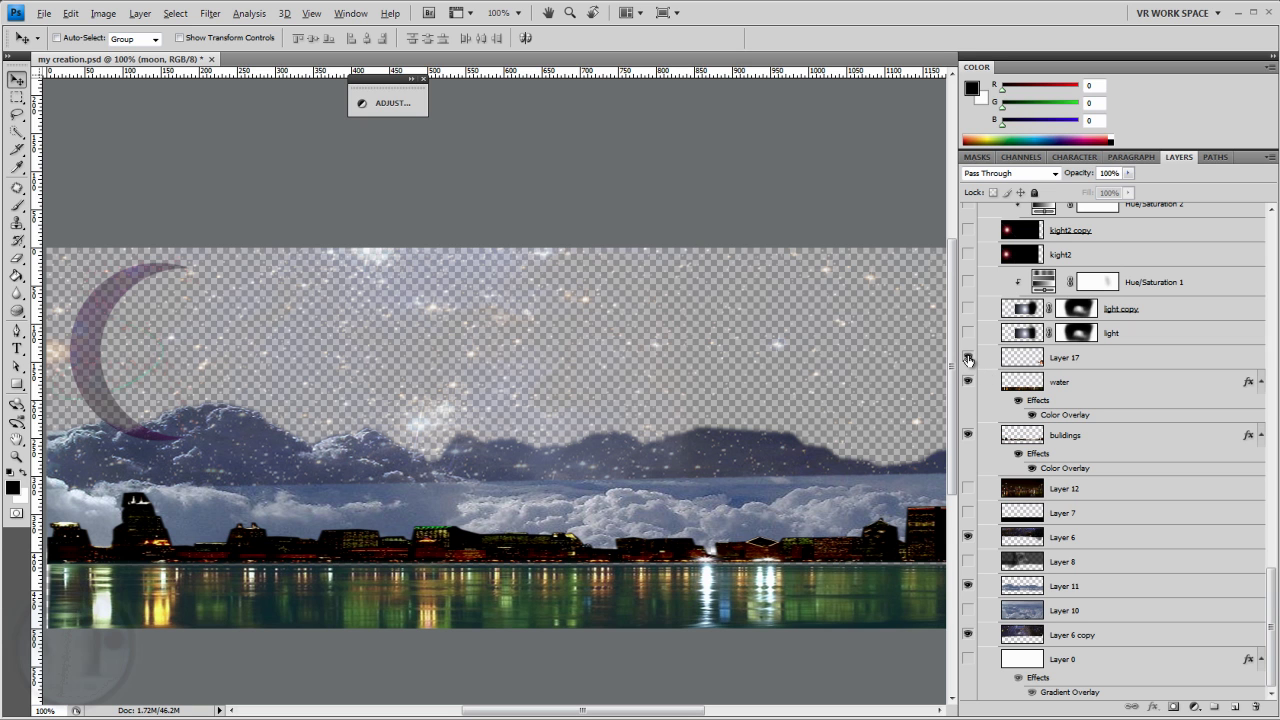
- Try the man on Layer 17 and the smoky Layer 8, hiding both again
{"action": "left_click", "coordinate": [968, 358]}
{"action": "left_click", "coordinate": [968, 358]}
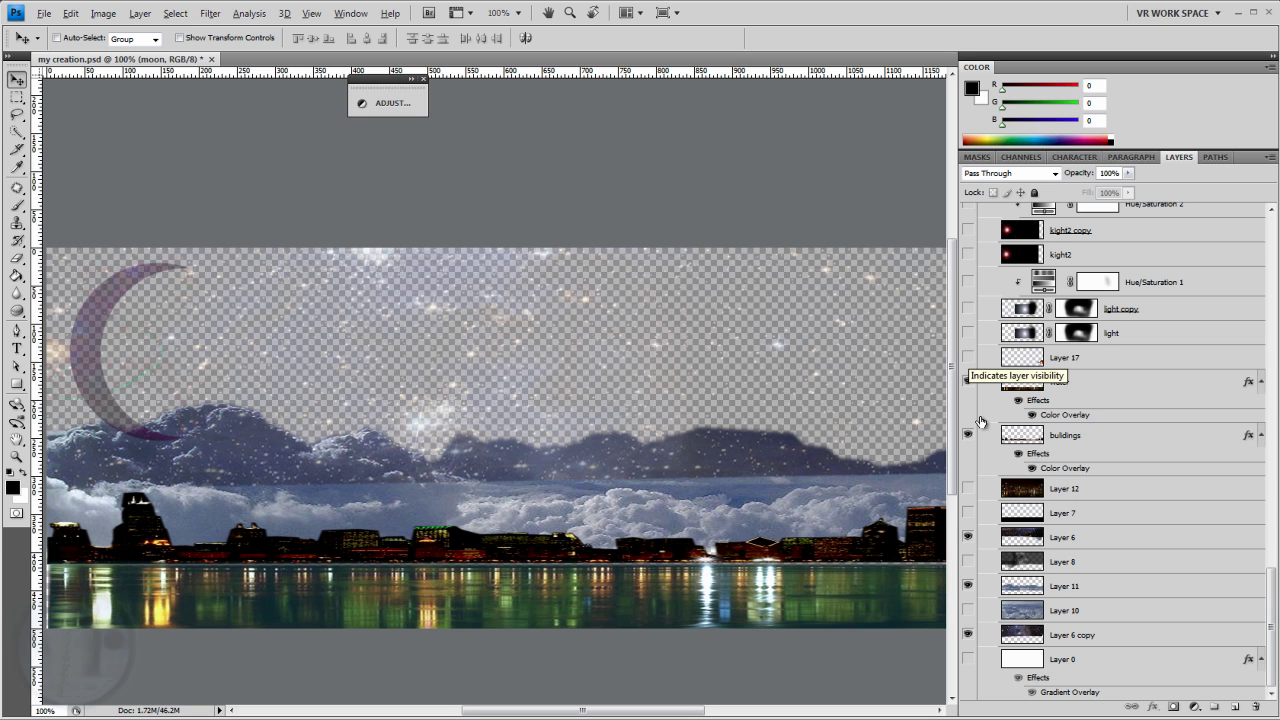
{"action": "left_click", "coordinate": [968, 562]}
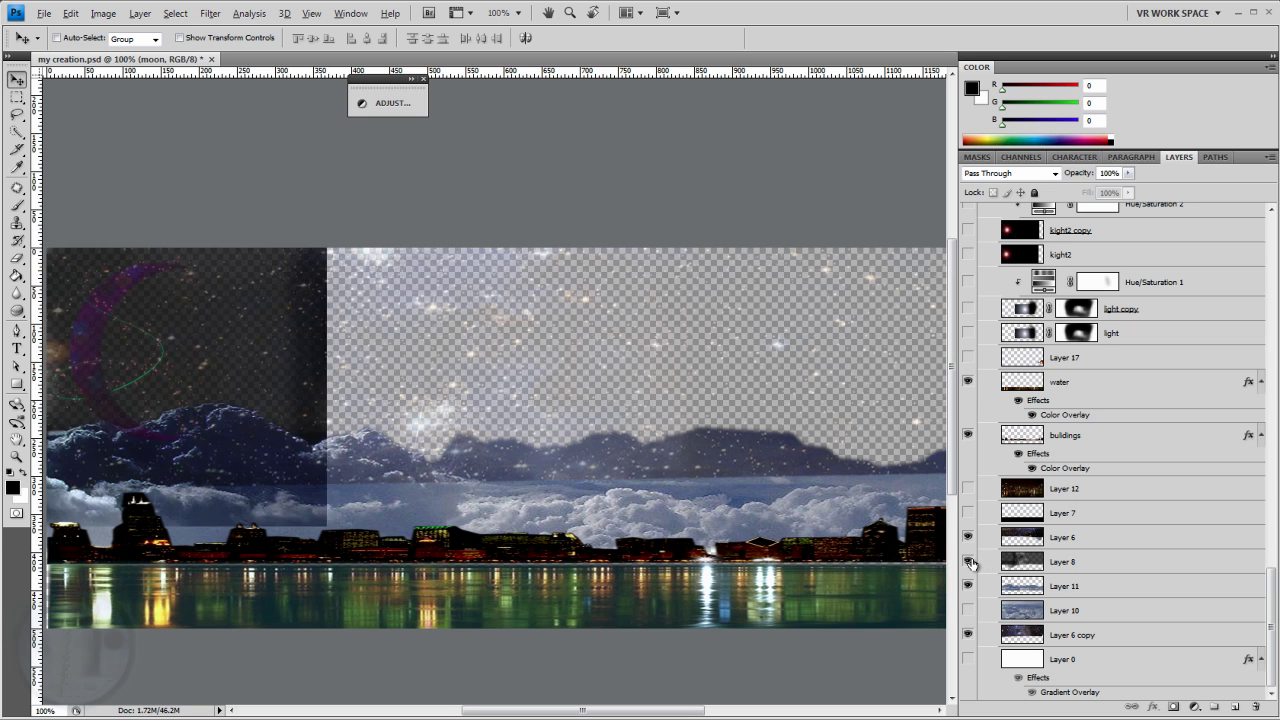
{"action": "left_click", "coordinate": [968, 562]}
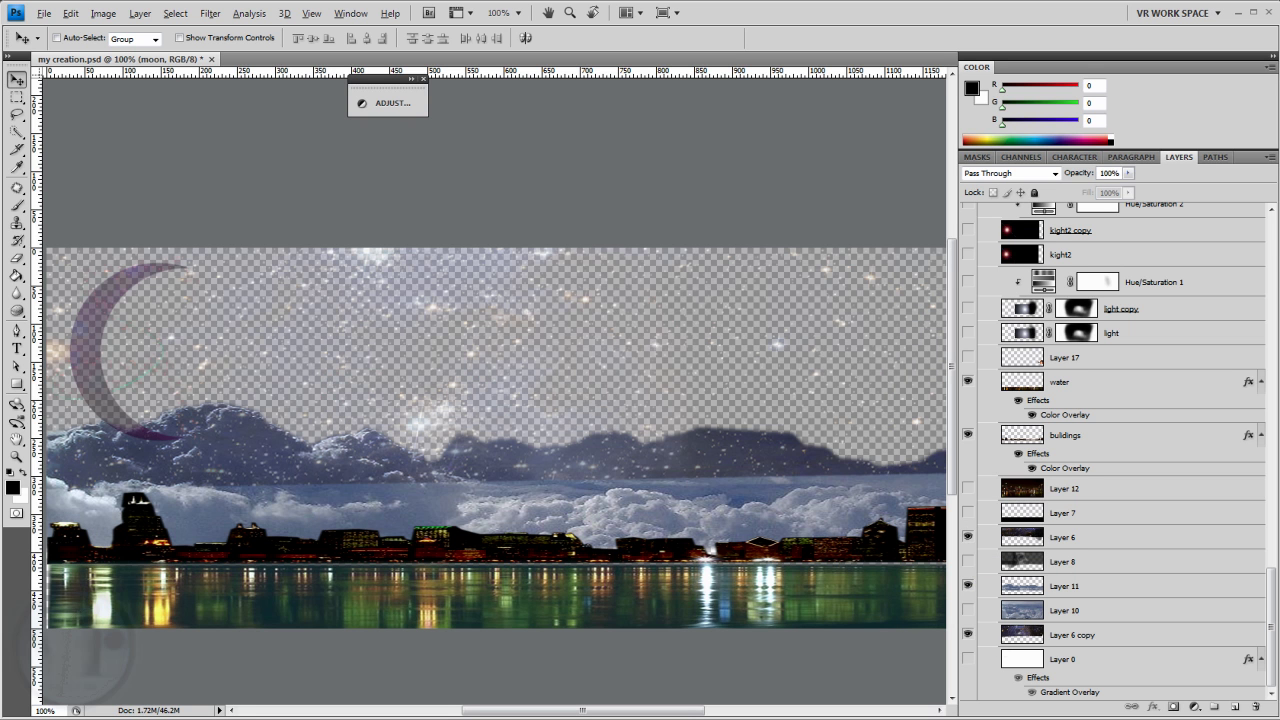
{"action": "left_click_drag", "start_coordinate": [1275, 616], "coordinate": [1278, 397]}
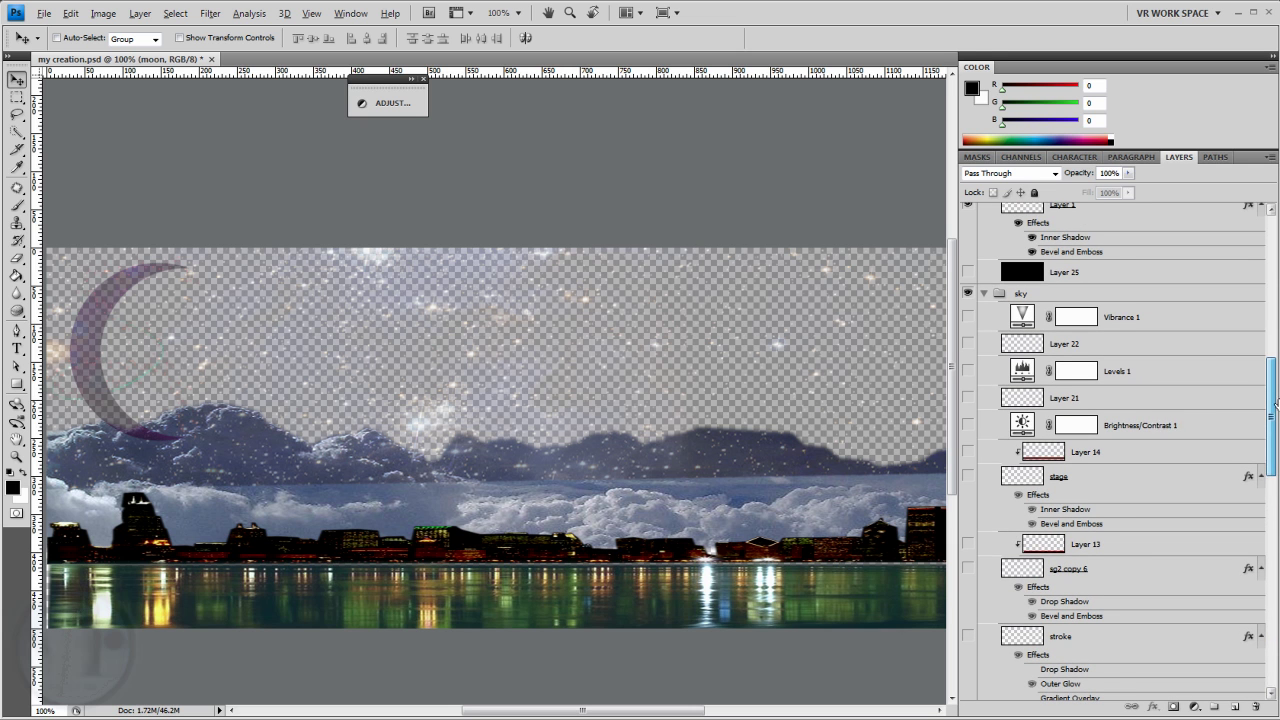
- Show Layer 13, sg2 copy 6, Layer 14 and stage for the red railing; choose the Rectangle Tool
{"action": "left_click", "coordinate": [969, 544]}
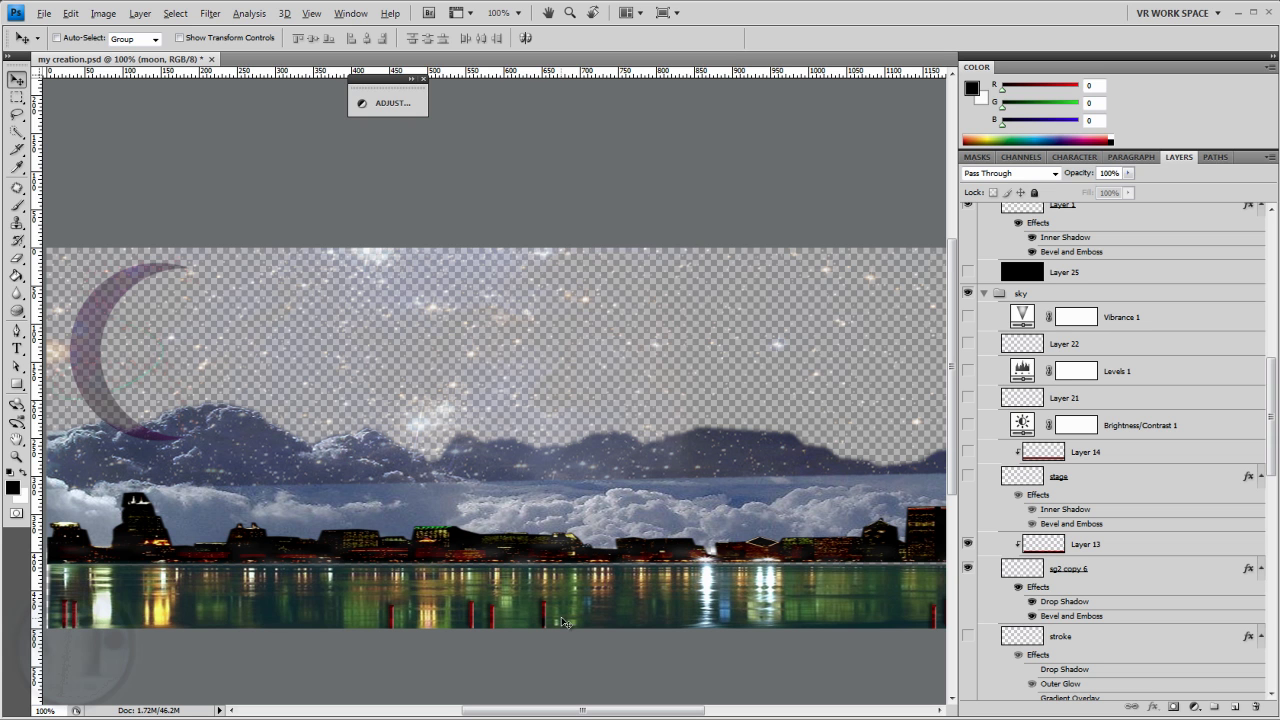
{"action": "left_click_drag", "start_coordinate": [968, 457], "coordinate": [968, 476]}
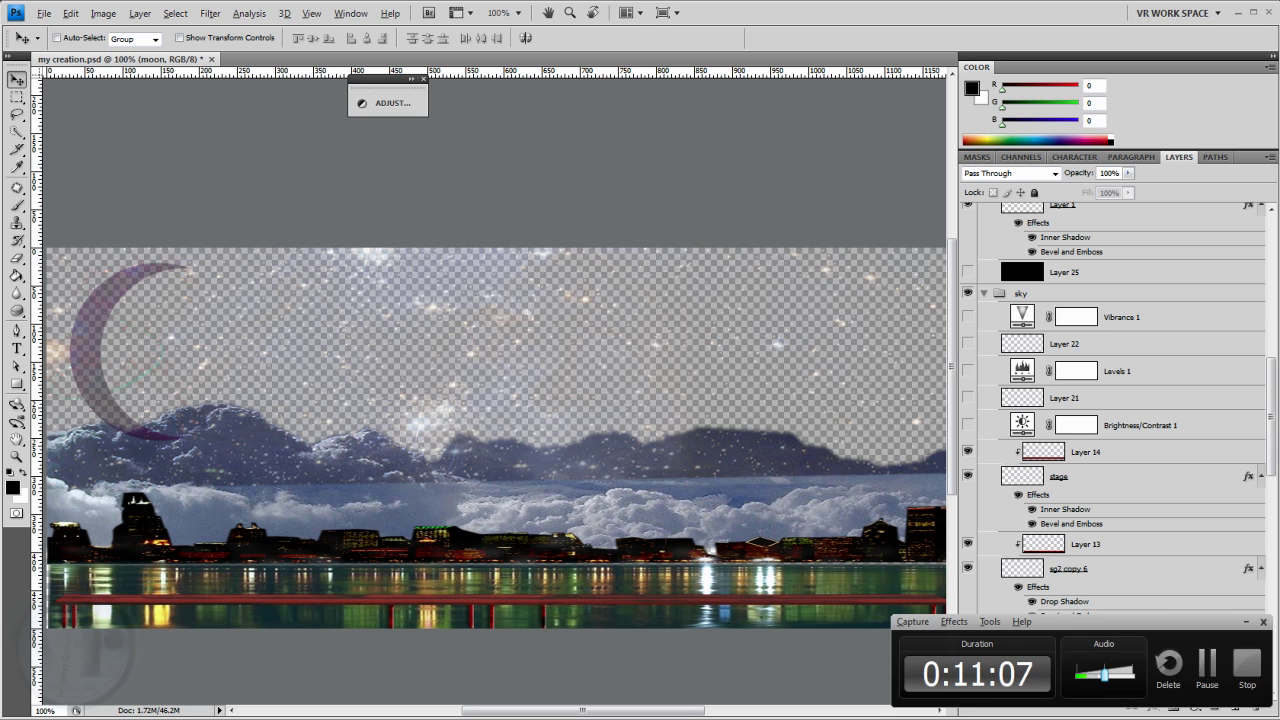
{"action": "left_click", "coordinate": [17, 387]}
{"action": "left_click", "coordinate": [18, 388]}
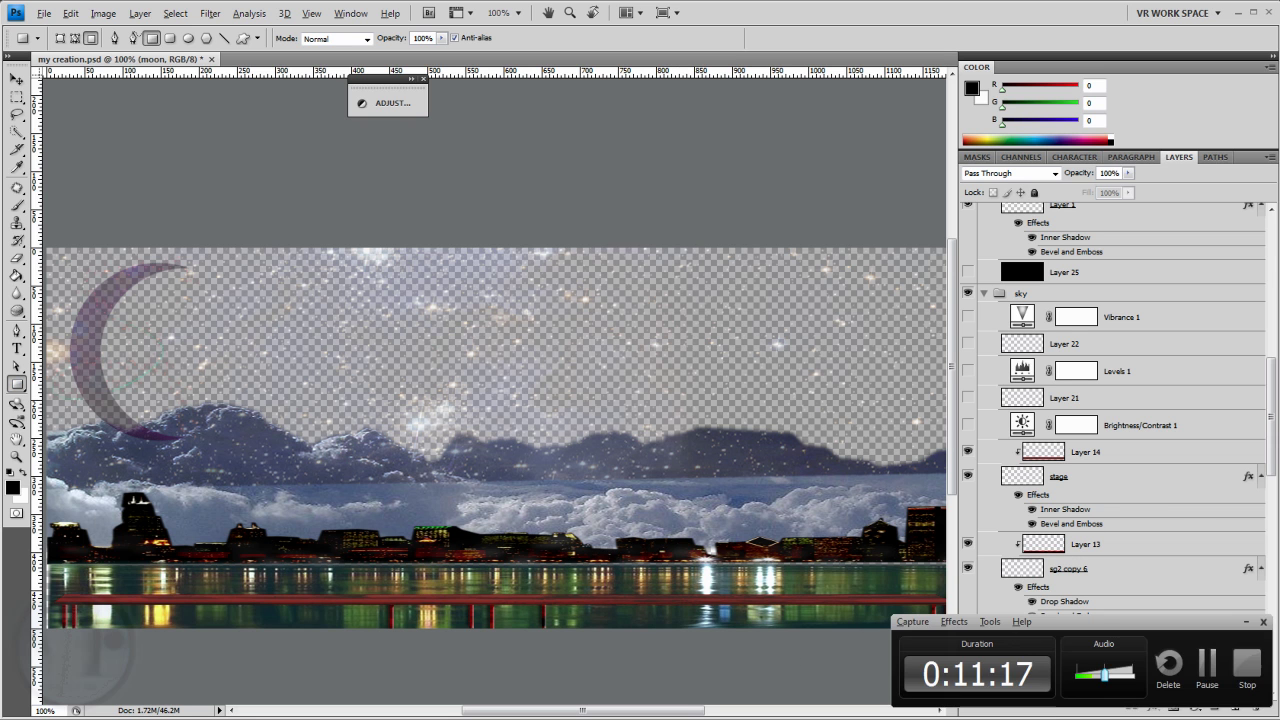
{"action": "left_click", "coordinate": [1205, 665]}
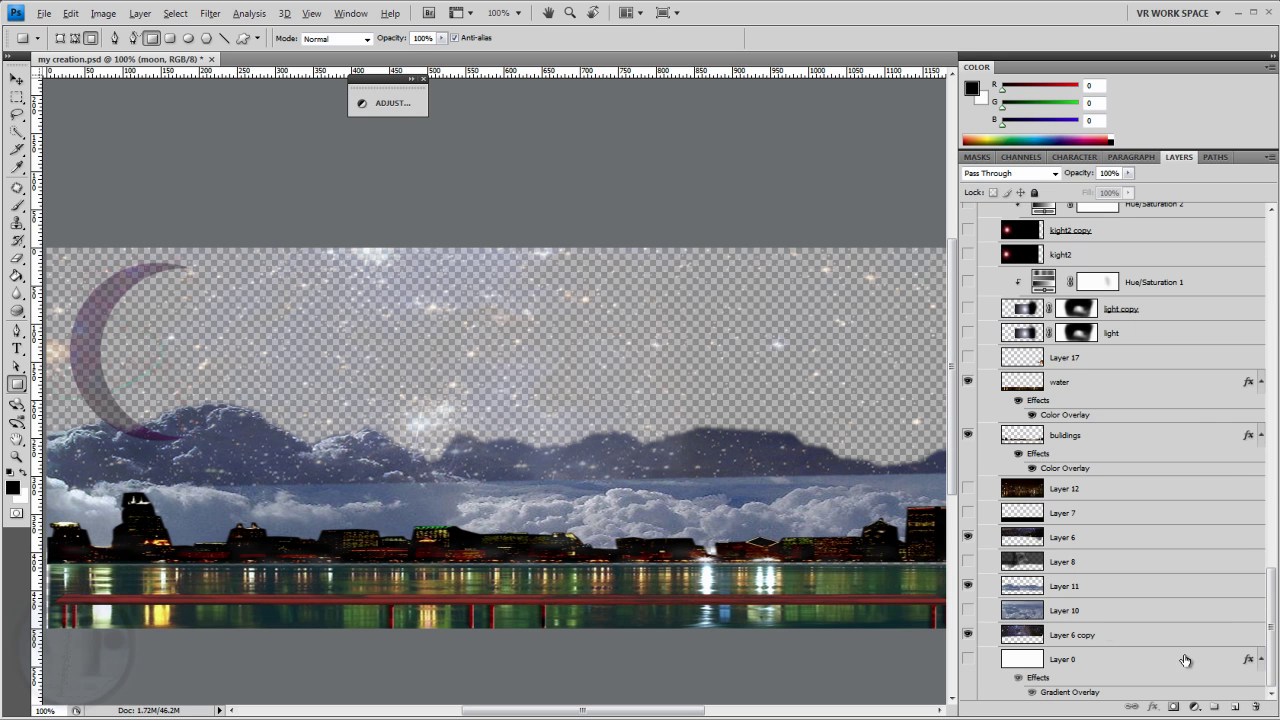
- Show Layer 7 to darken the water and edit its layer name
{"action": "left_click", "coordinate": [969, 513]}
{"action": "left_click", "coordinate": [969, 513]}
{"action": "left_click", "coordinate": [967, 514]}
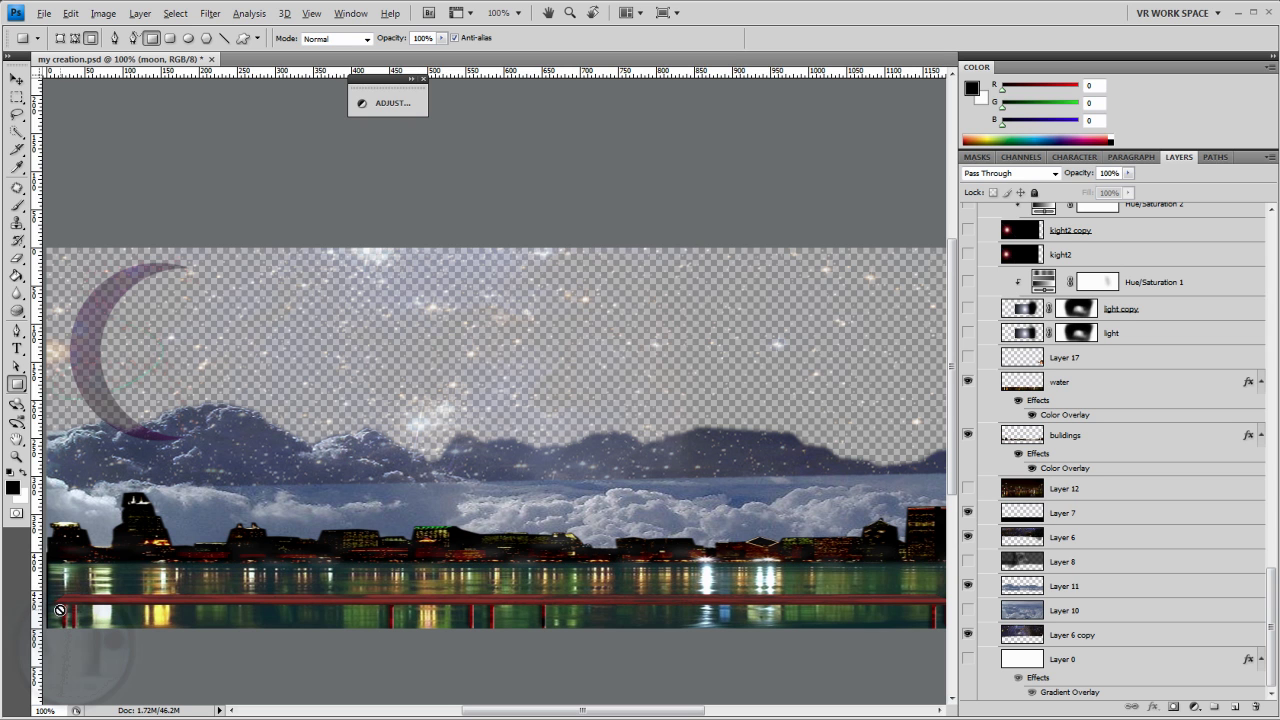
{"action": "left_click", "coordinate": [1066, 517]}
{"action": "double_click", "coordinate": [1062, 517]}
{"action": "left_click_drag", "start_coordinate": [1084, 513], "coordinate": [1067, 513]}
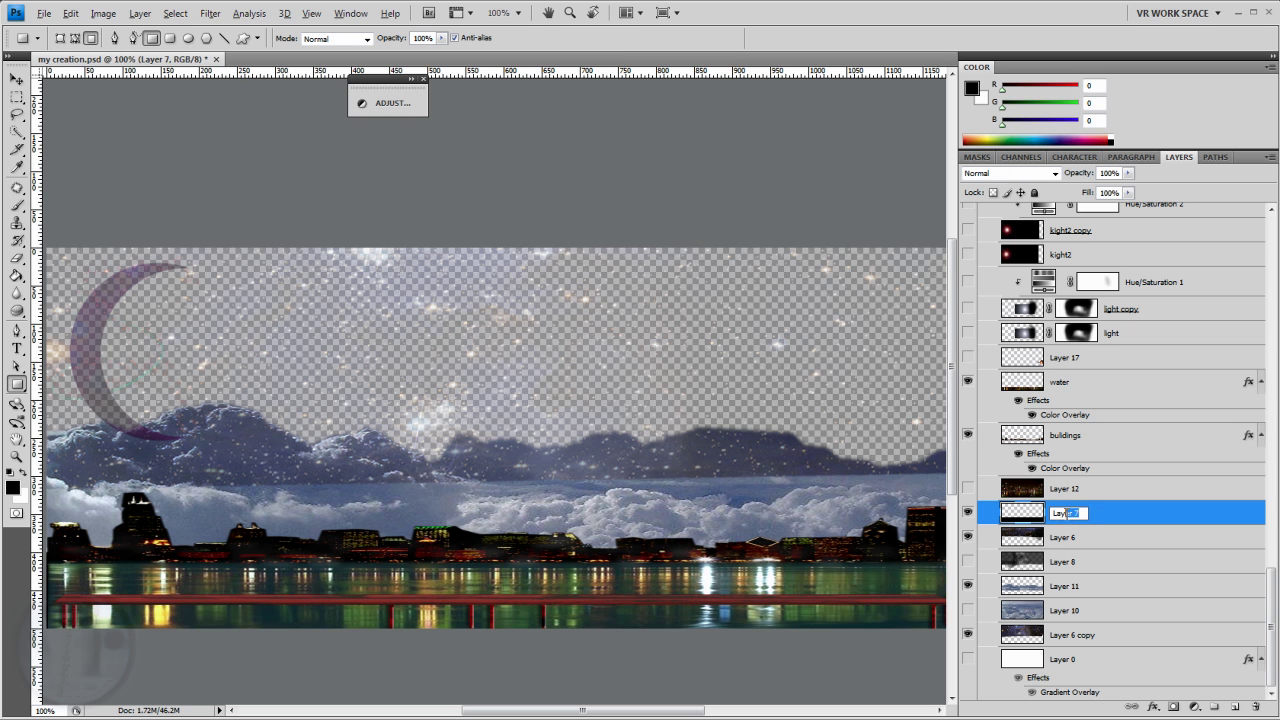
{"action": "left_click", "coordinate": [1036, 514]}
- Compare Layer 0 on and off, leaving the dark night background visible
{"action": "left_click", "coordinate": [967, 659]}
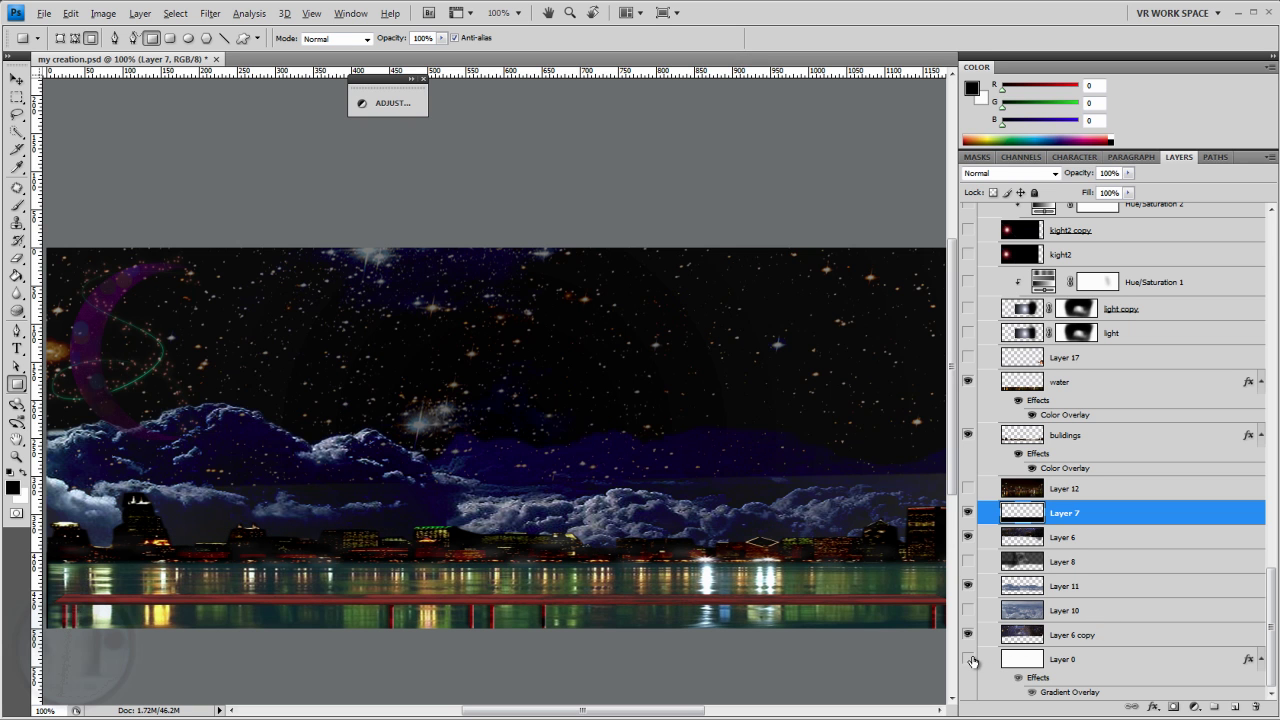
{"action": "left_click", "coordinate": [967, 659]}
{"action": "left_click", "coordinate": [967, 659]}
{"action": "left_click", "coordinate": [967, 659]}
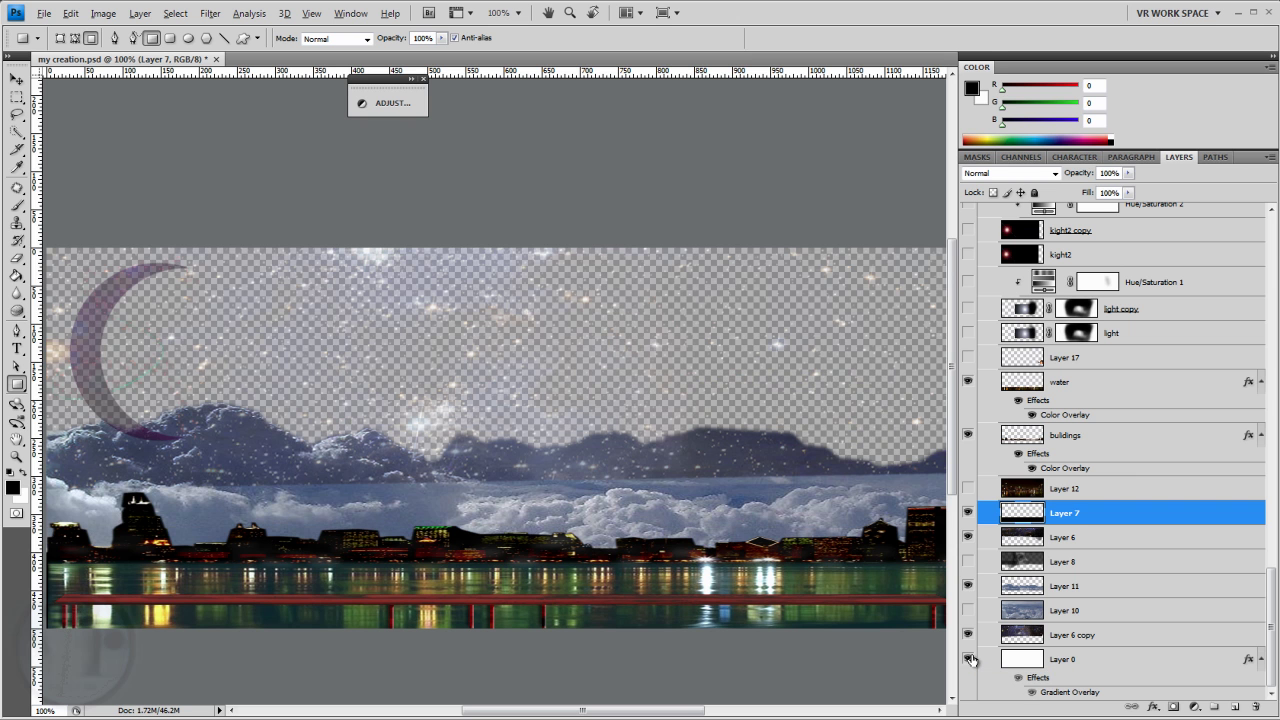
{"action": "left_click", "coordinate": [967, 659]}
{"action": "left_click", "coordinate": [967, 659]}
{"action": "left_click", "coordinate": [967, 660]}
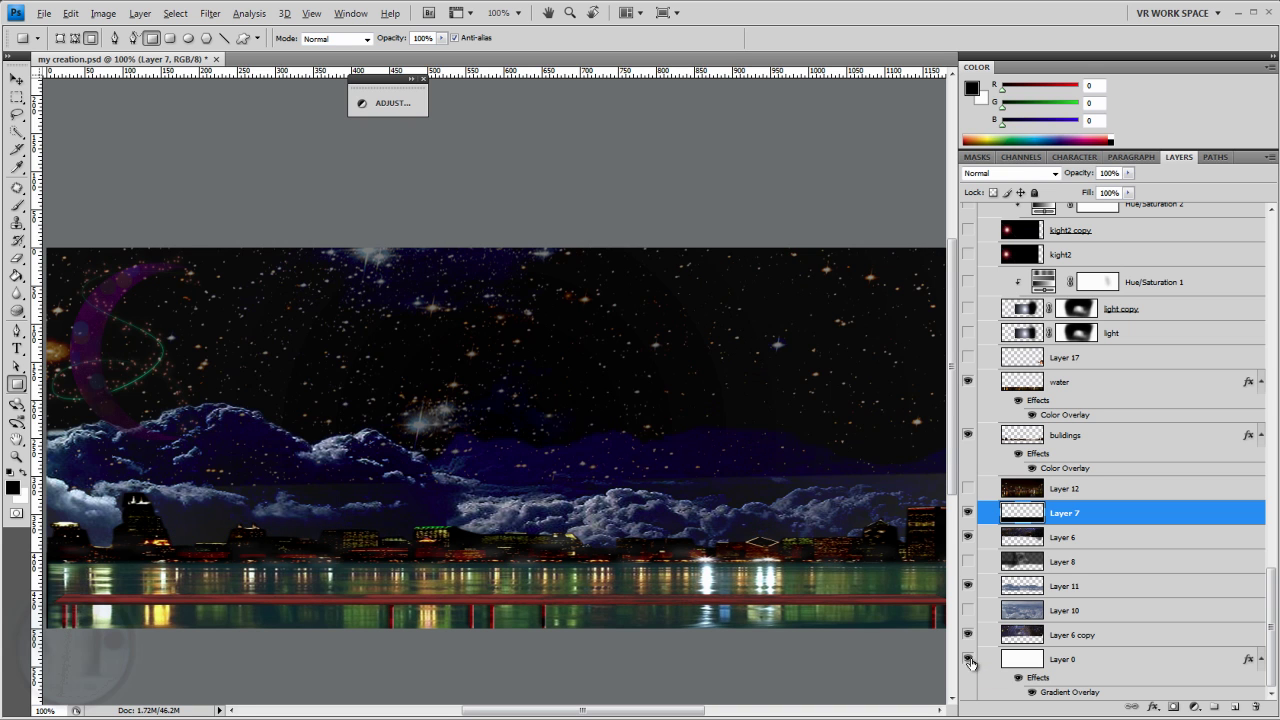
{"action": "left_click_drag", "start_coordinate": [1272, 635], "coordinate": [1272, 580]}
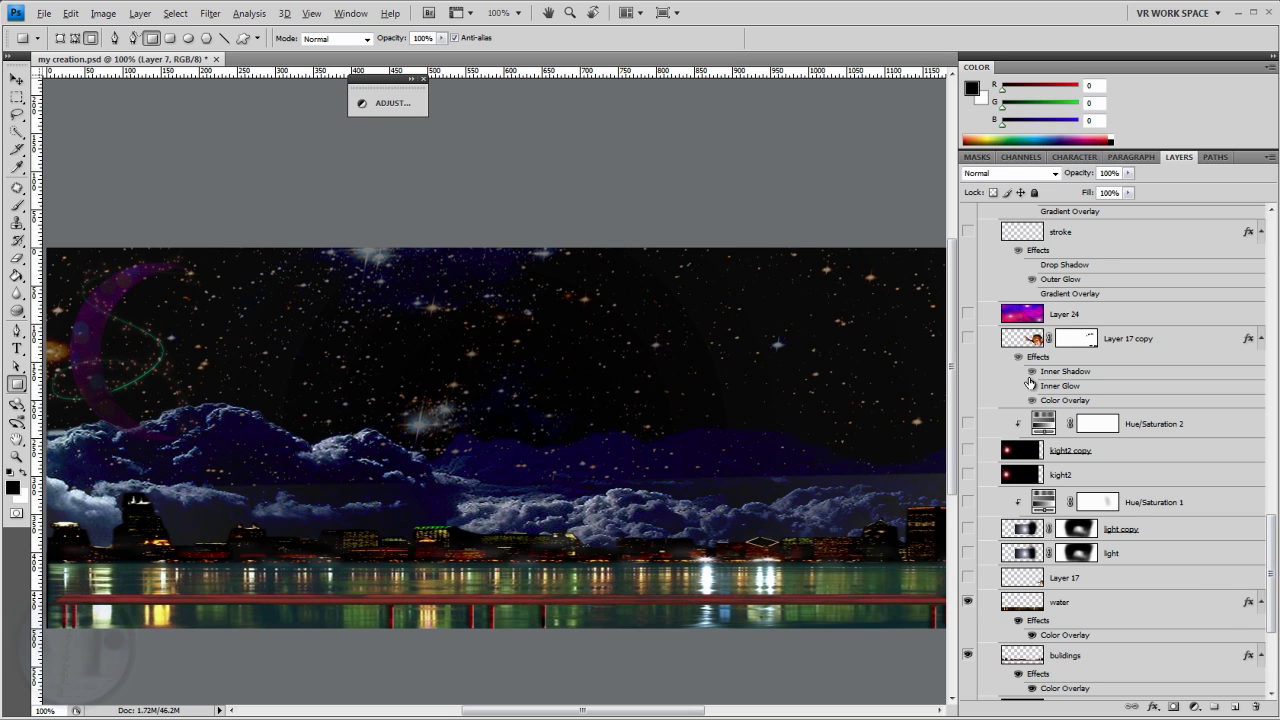
{"action": "left_click_drag", "start_coordinate": [1272, 595], "coordinate": [1272, 635]}
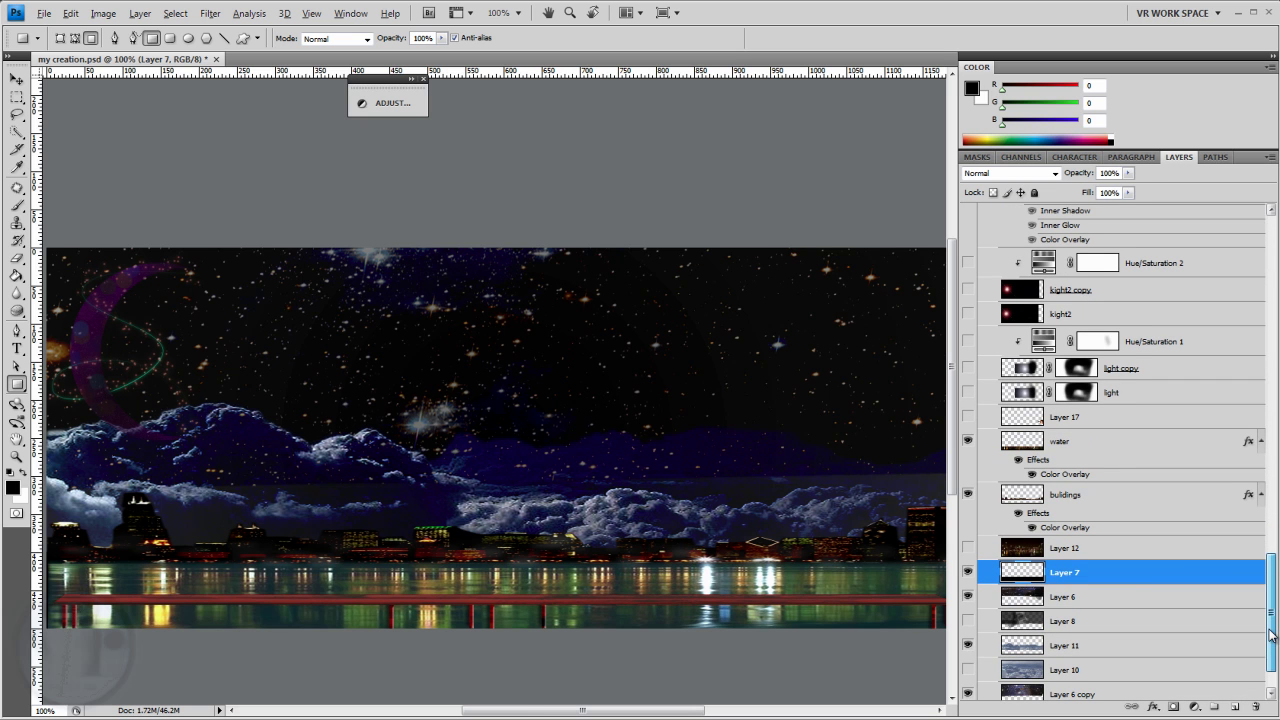
{"action": "left_click", "coordinate": [967, 621]}
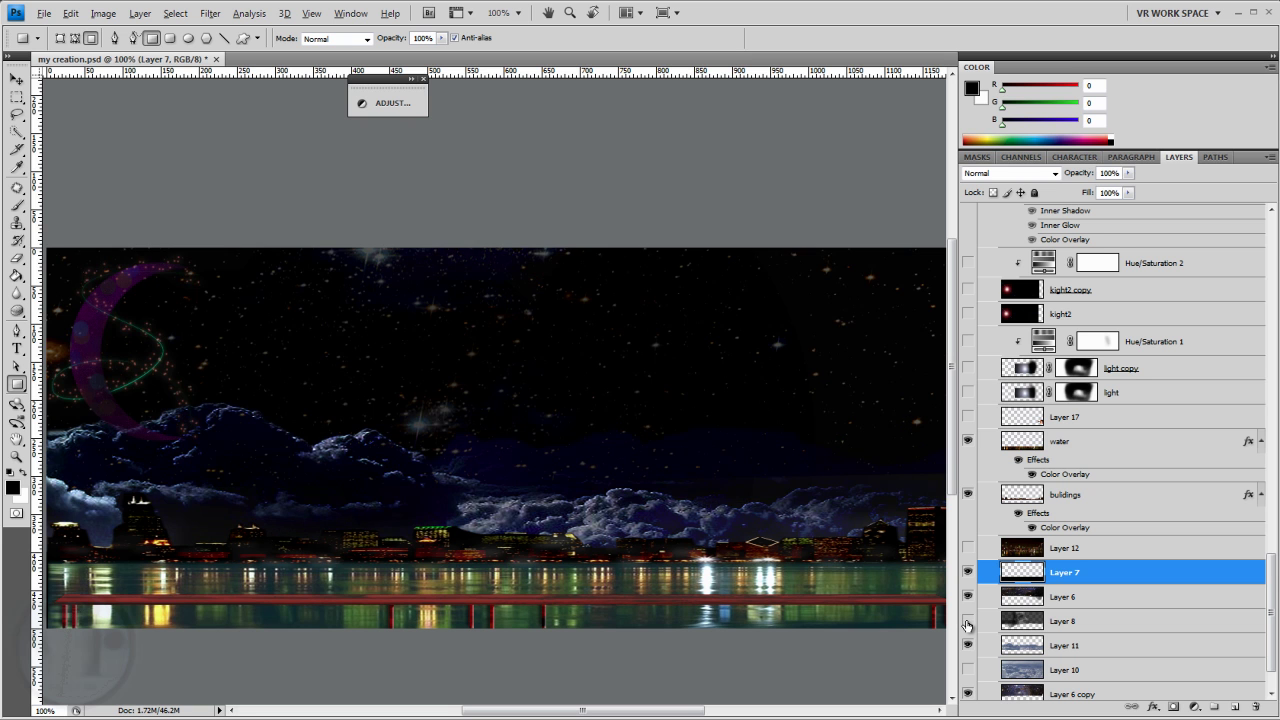
{"action": "left_click", "coordinate": [967, 622]}
{"action": "left_click", "coordinate": [967, 622]}
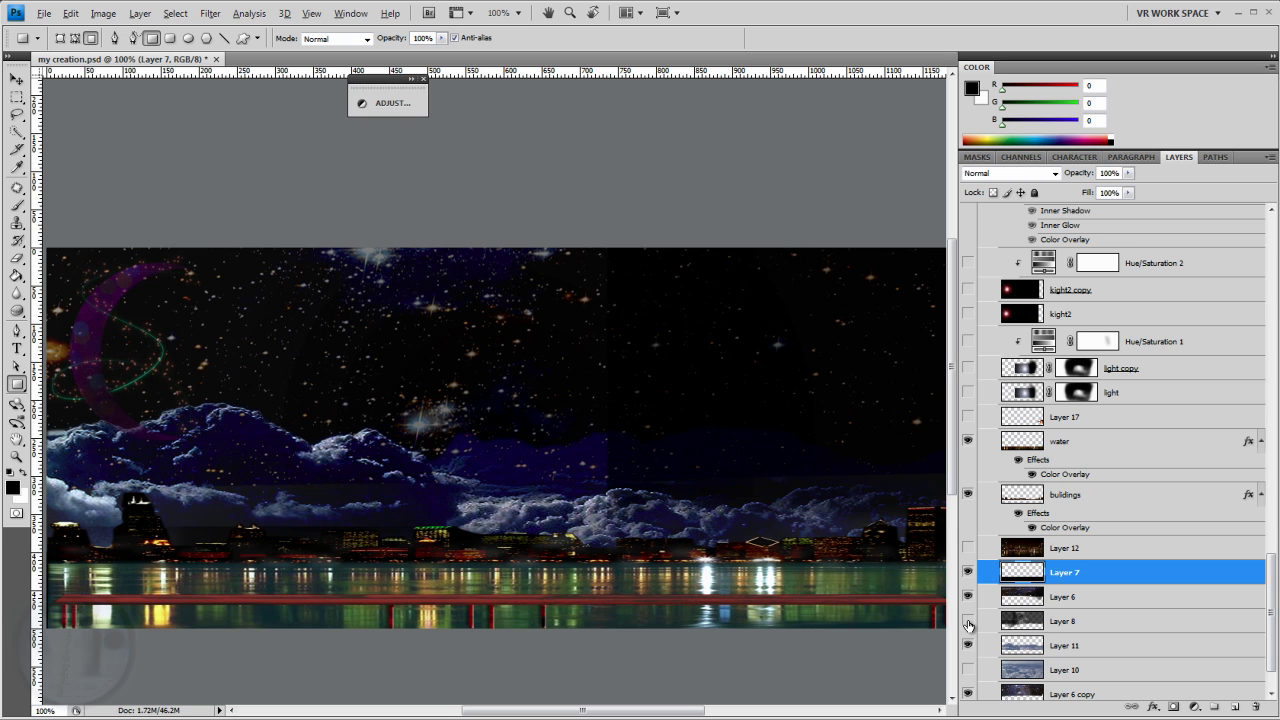
{"action": "left_click", "coordinate": [967, 622]}
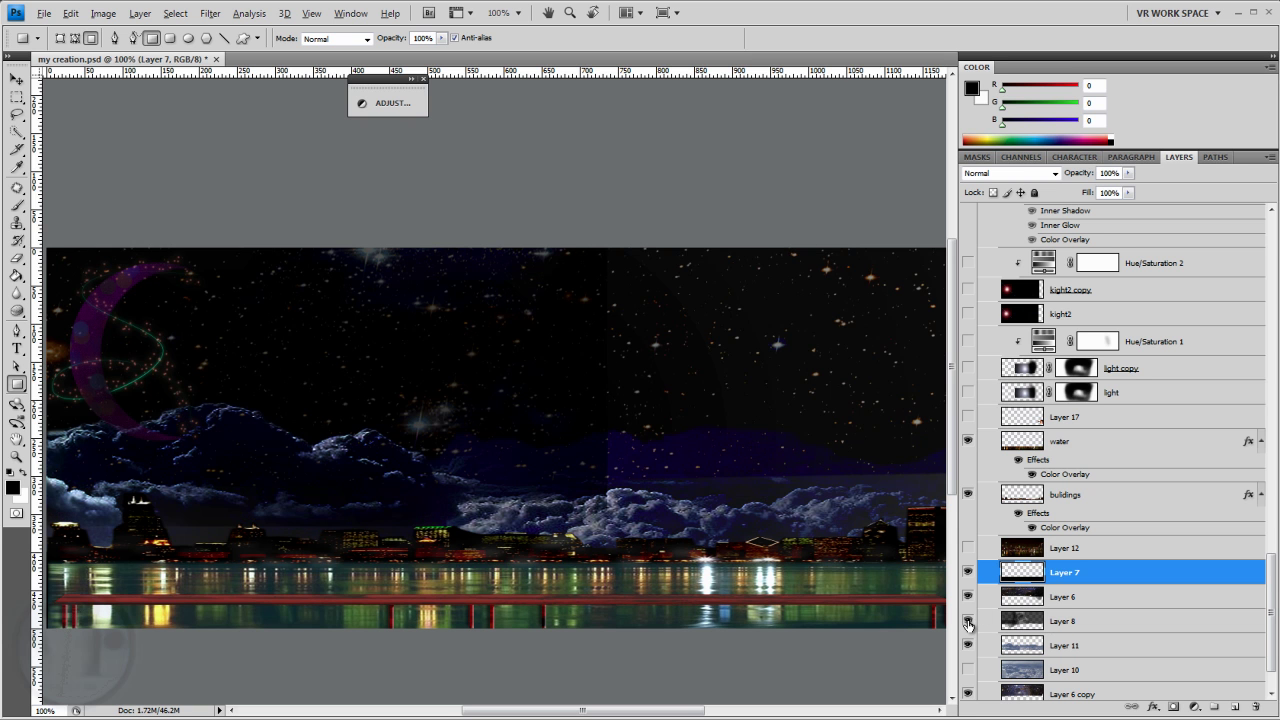
{"action": "left_click", "coordinate": [967, 622]}
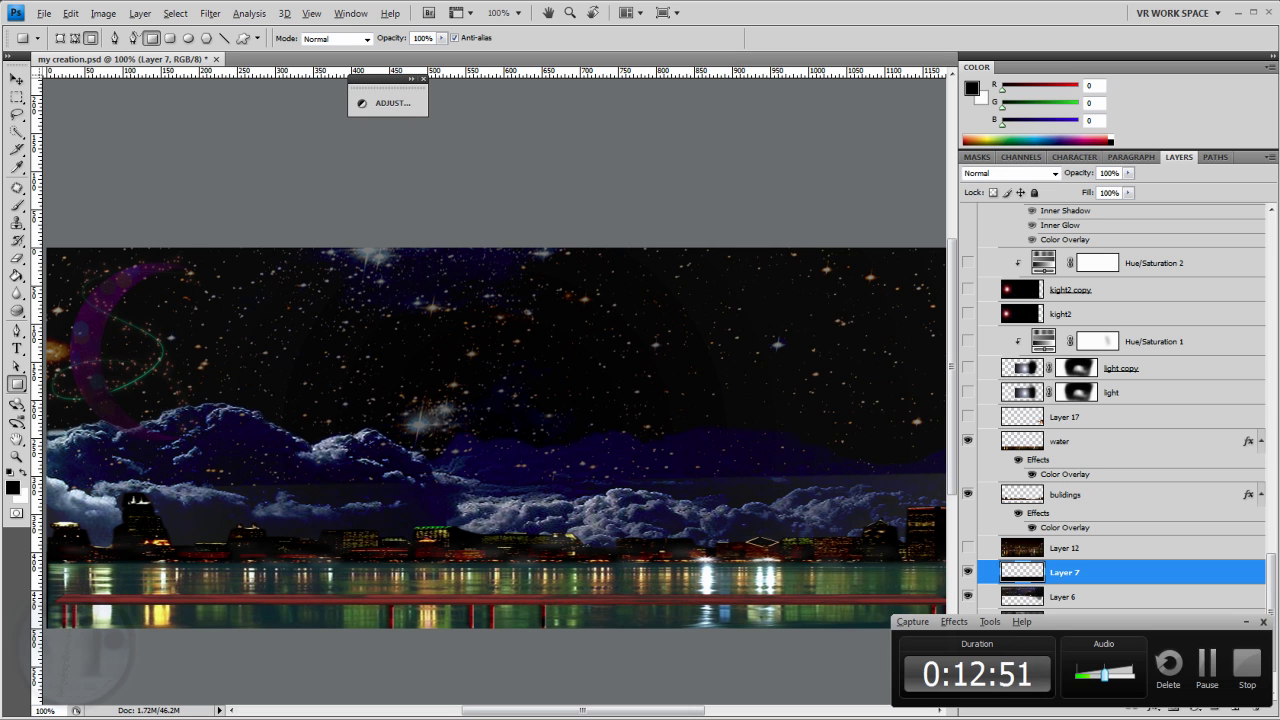
{"action": "left_click_drag", "start_coordinate": [1274, 646], "coordinate": [1275, 600]}
{"action": "left_click", "coordinate": [968, 607]}
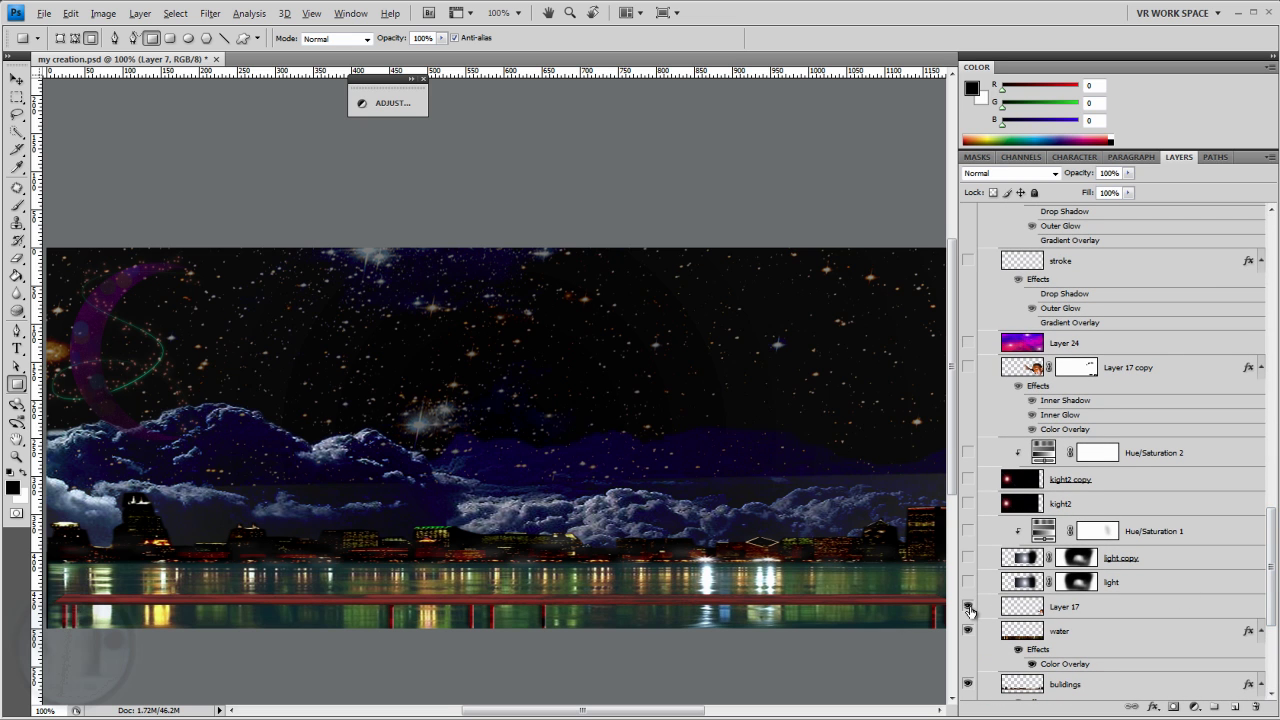
- Swap Layer 17 for the large waving man in Layer 17 copy; try purple Layer 24, then hide it
{"action": "left_click", "coordinate": [968, 607]}
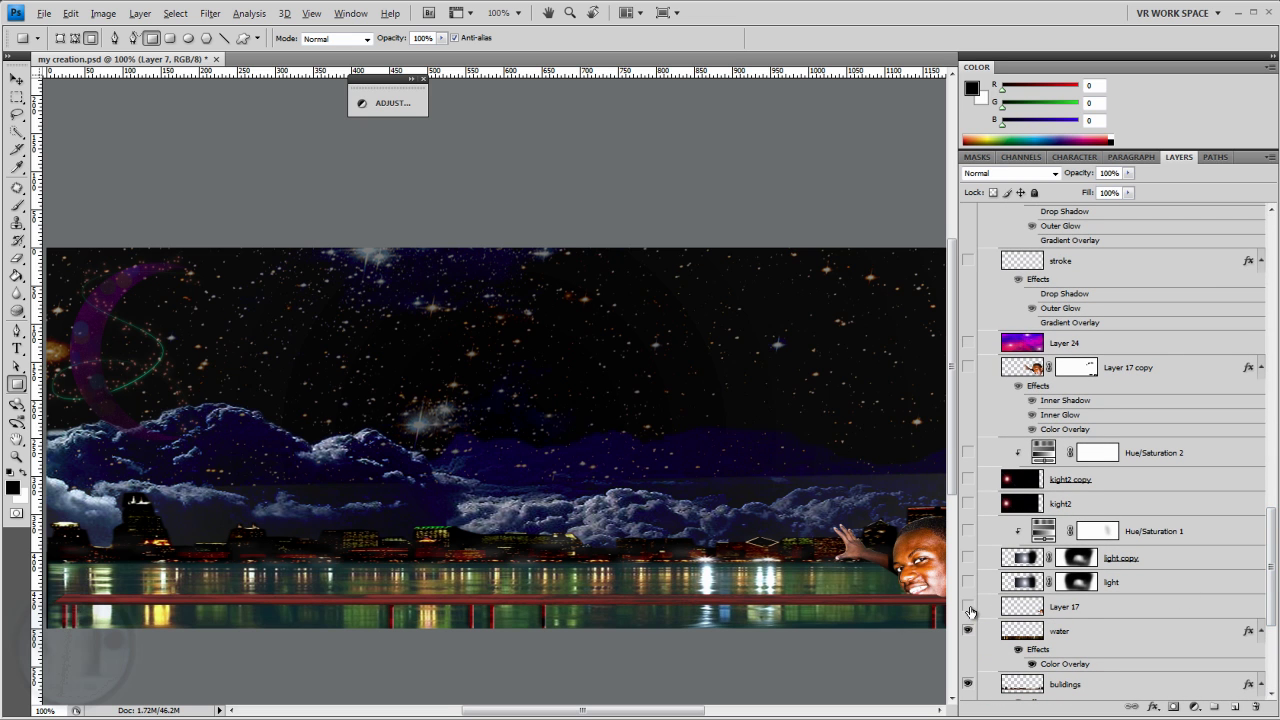
{"action": "left_click", "coordinate": [968, 368]}
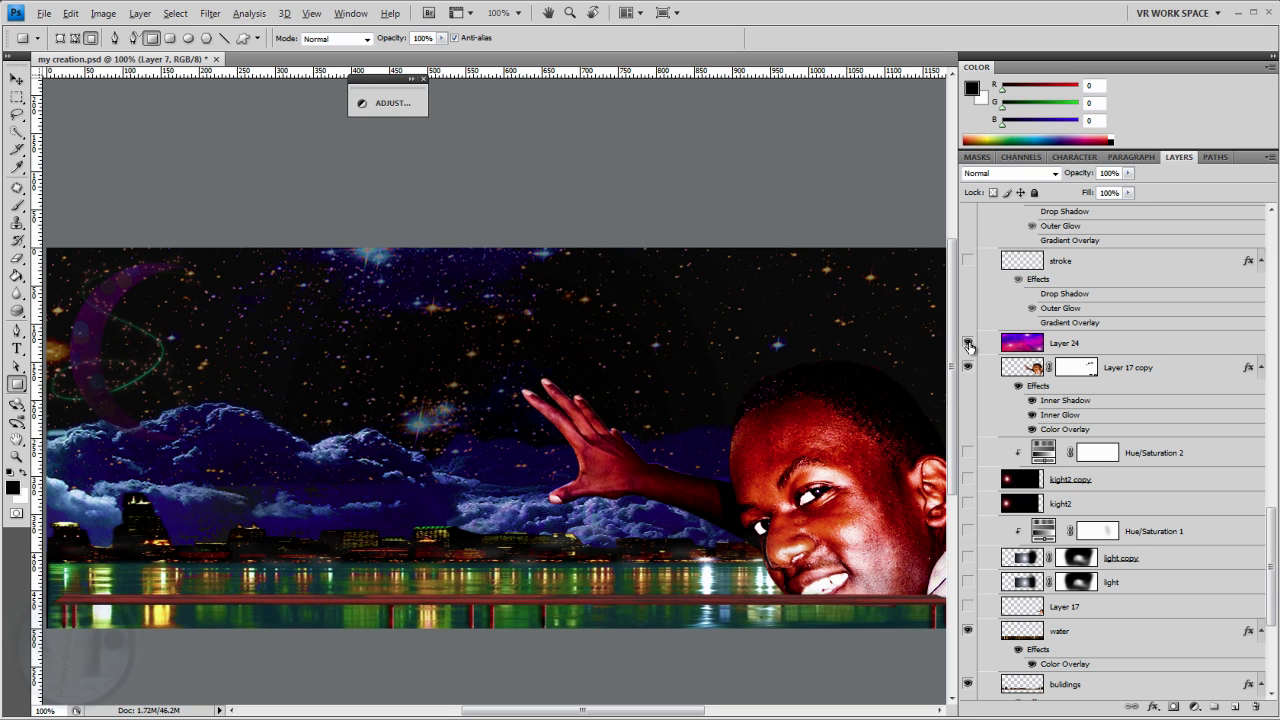
{"action": "left_click", "coordinate": [968, 344]}
{"action": "left_click", "coordinate": [1025, 348]}
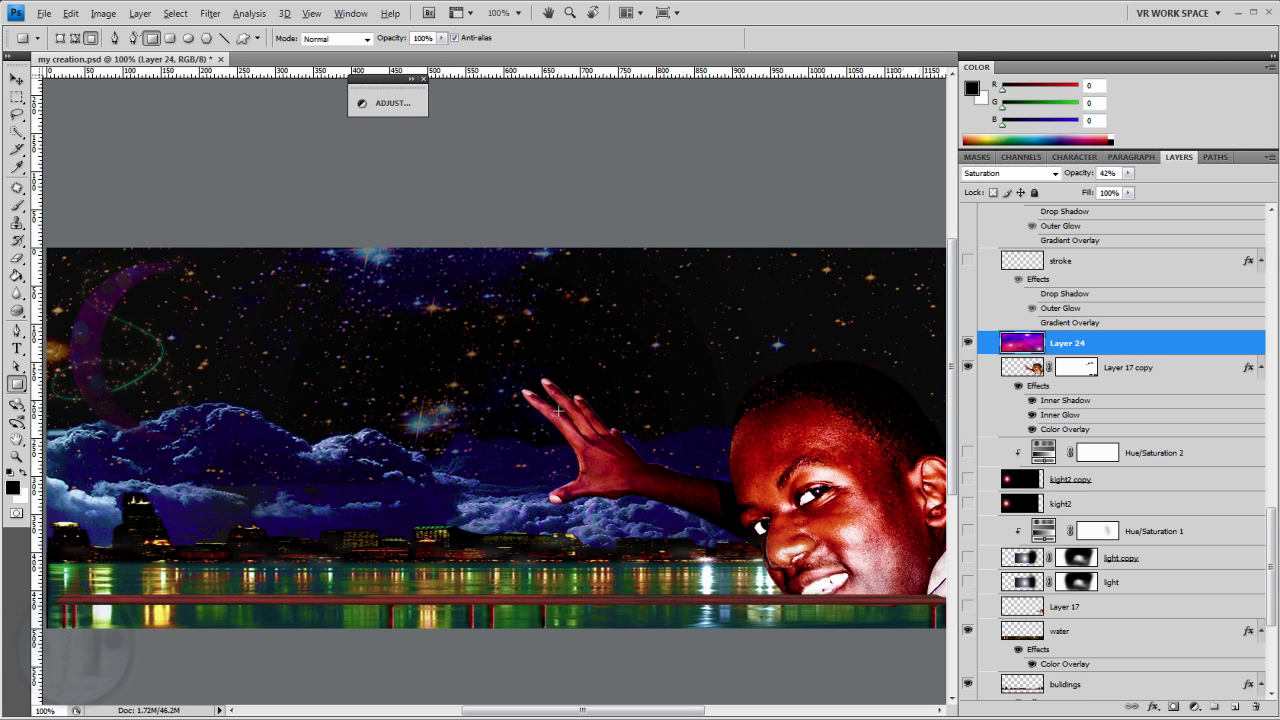
{"action": "left_click", "coordinate": [17, 292]}
{"action": "left_click", "coordinate": [967, 343]}
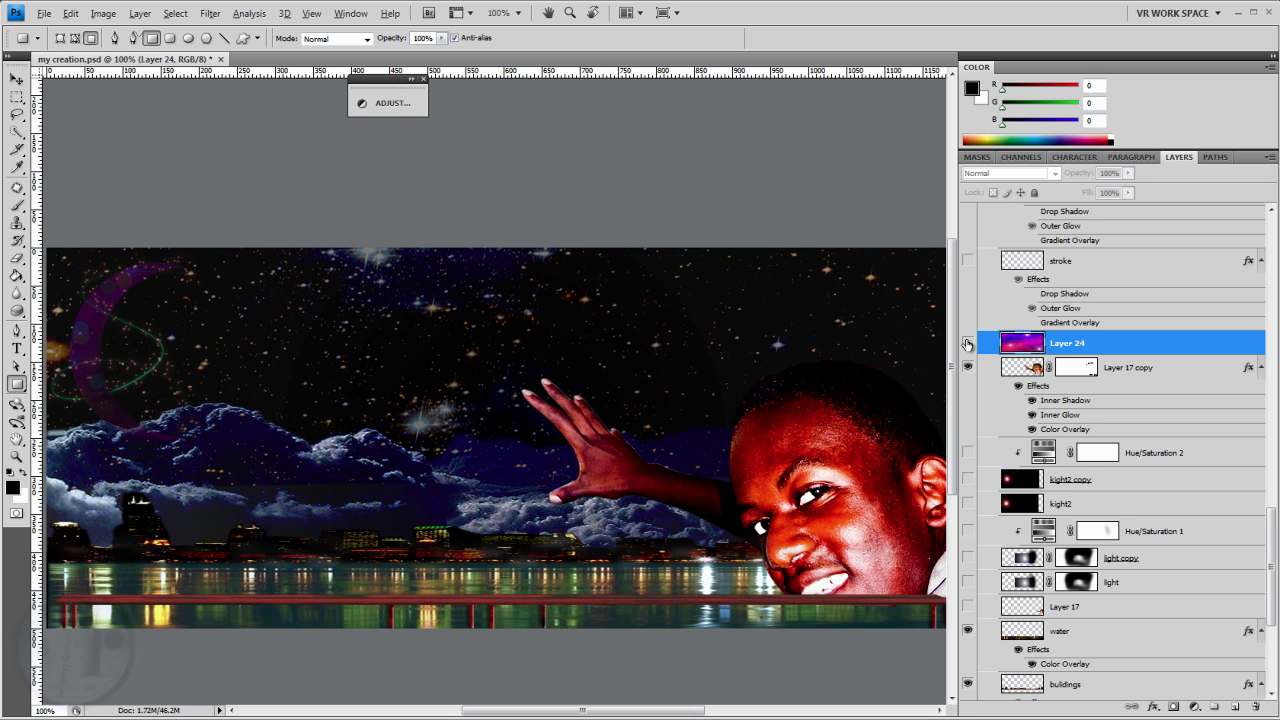
- Show Hue/Saturation 2, kight2, light copy, Hue/Saturation 1 and light for the flares and hand glow
{"action": "left_click", "coordinate": [967, 455]}
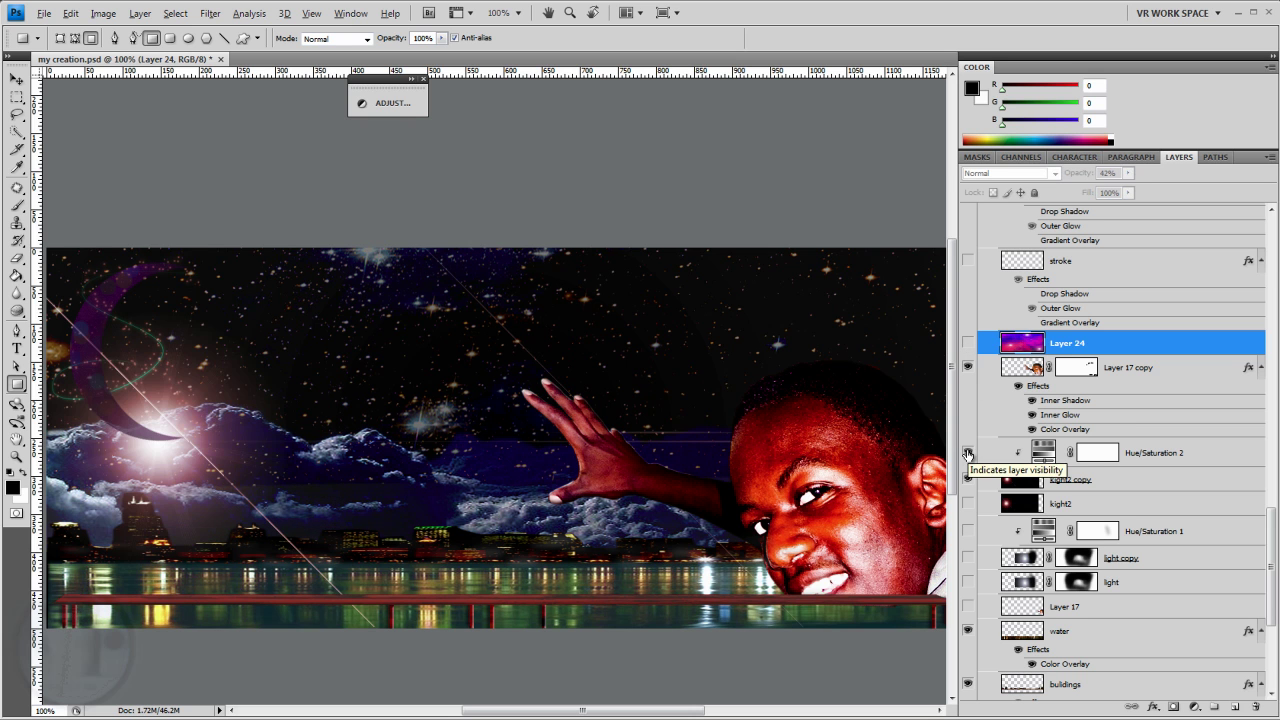
{"action": "left_click", "coordinate": [967, 504]}
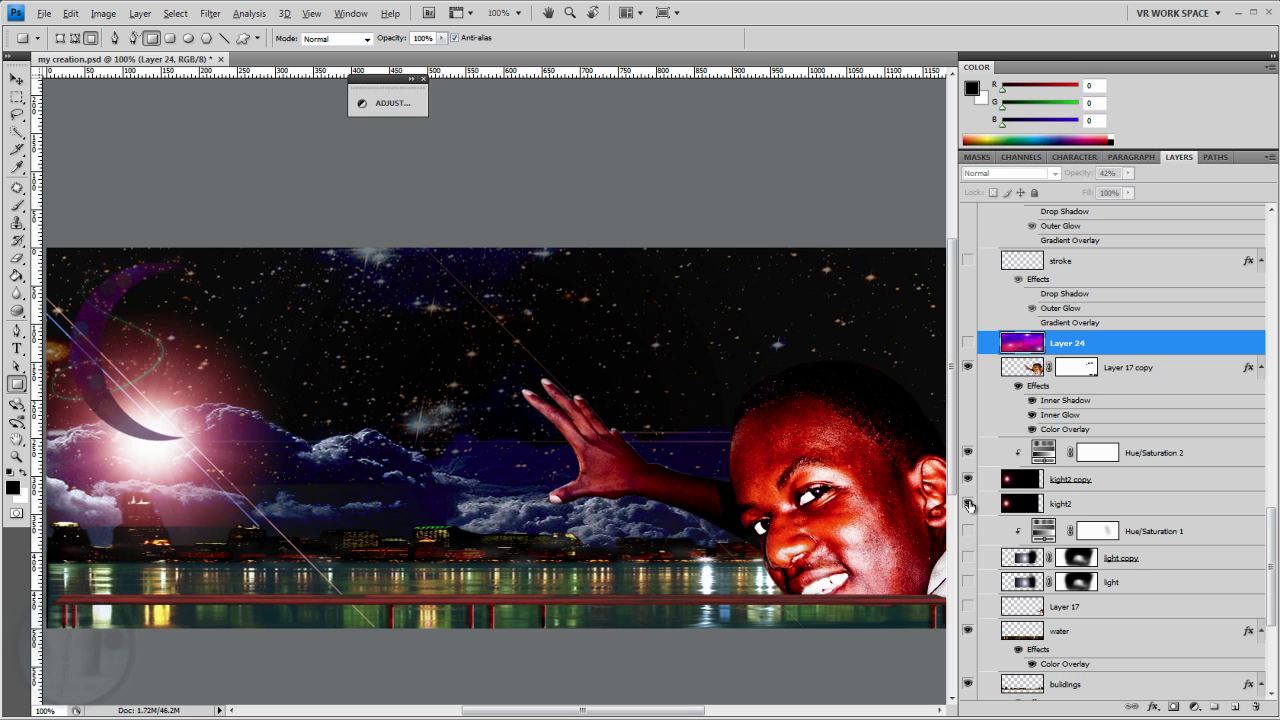
{"action": "left_click", "coordinate": [967, 557]}
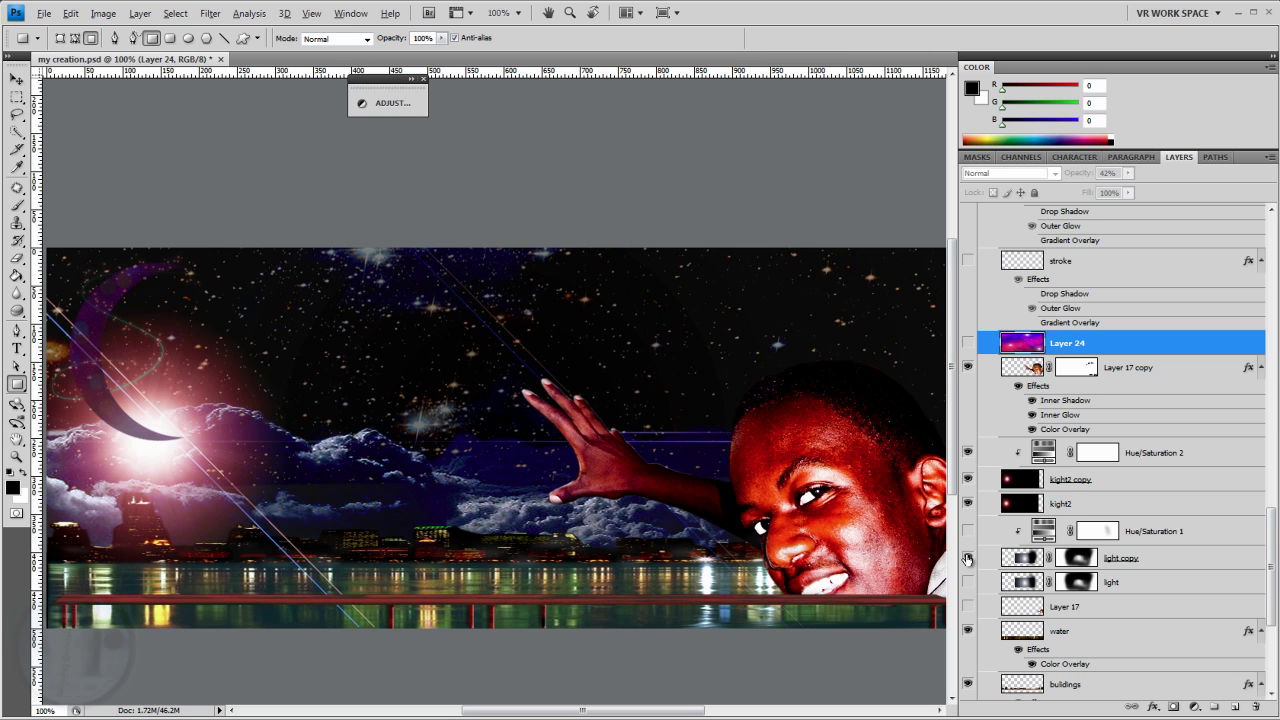
{"action": "left_click", "coordinate": [967, 531]}
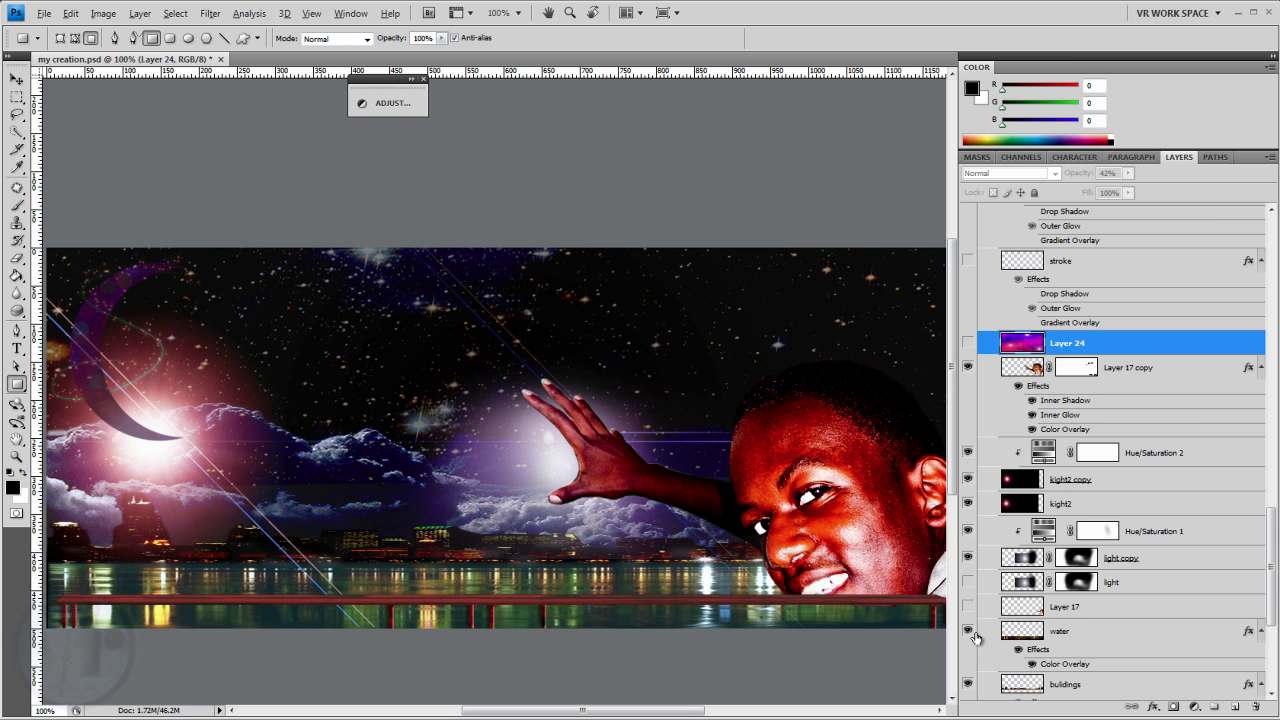
{"action": "left_click", "coordinate": [967, 582]}
- Show all the stroke layers to add the colourful light-trail swirl
{"action": "left_click_drag", "start_coordinate": [1270, 570], "coordinate": [1271, 478]}
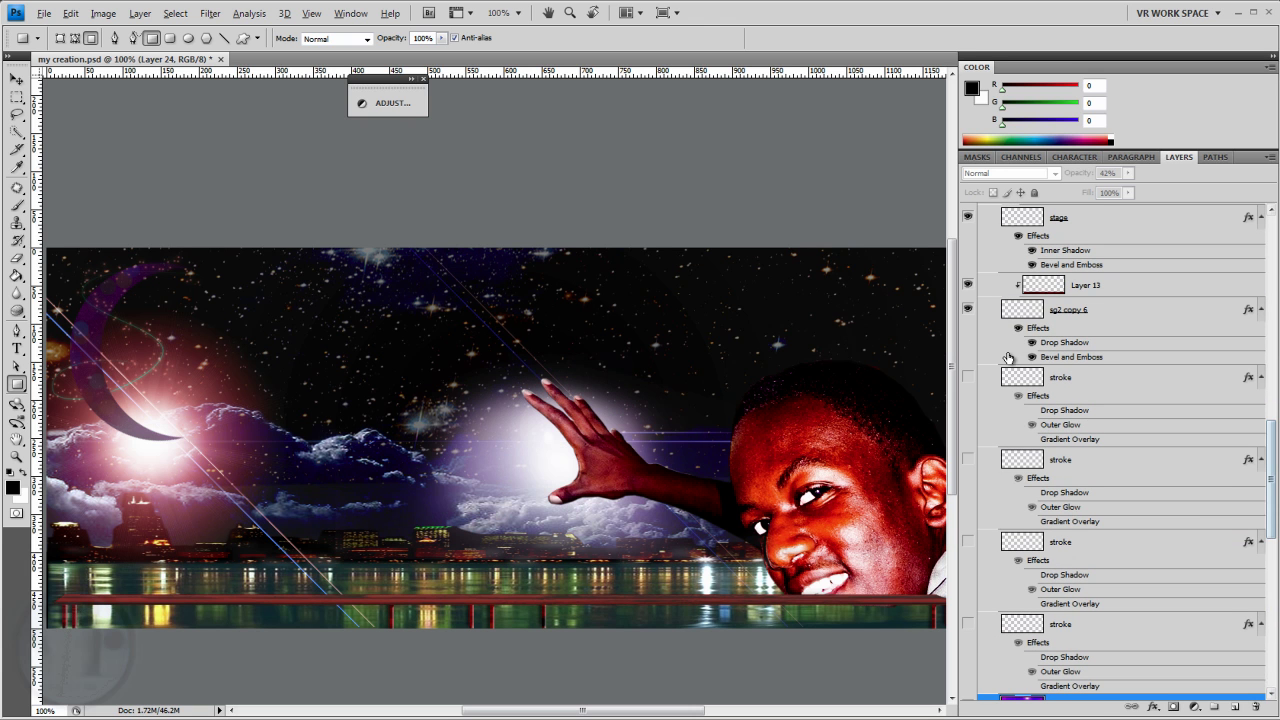
{"action": "left_click", "coordinate": [968, 379]}
{"action": "left_click_drag", "start_coordinate": [967, 459], "coordinate": [970, 636]}
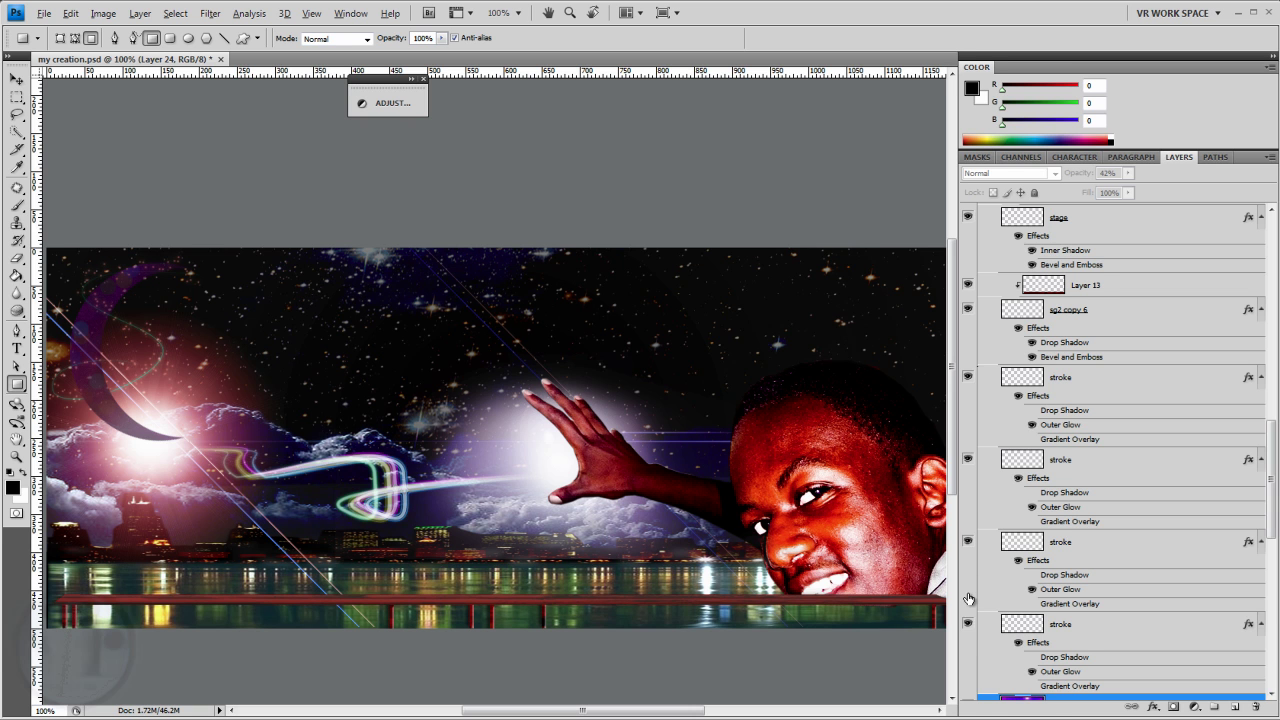
{"action": "scroll", "coordinate": [968, 598], "scroll_direction": "down", "scroll_amount": 2}
{"action": "scroll", "coordinate": [968, 598], "scroll_direction": "up", "scroll_amount": 6}
{"action": "scroll", "coordinate": [968, 598], "scroll_direction": "up", "scroll_amount": 8}
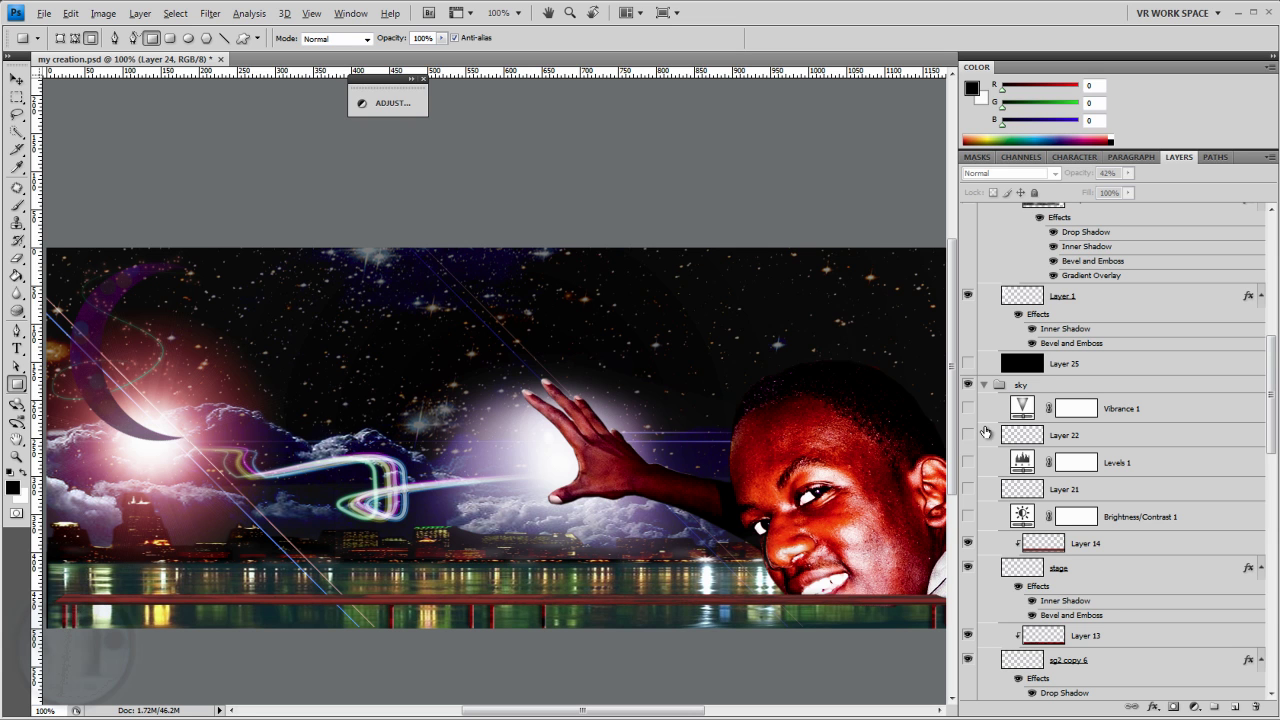
- Turn on the sky adjustment layers from Vibrance 1 through Brightness/Contrast 1
{"action": "left_click_drag", "start_coordinate": [968, 410], "coordinate": [968, 514]}
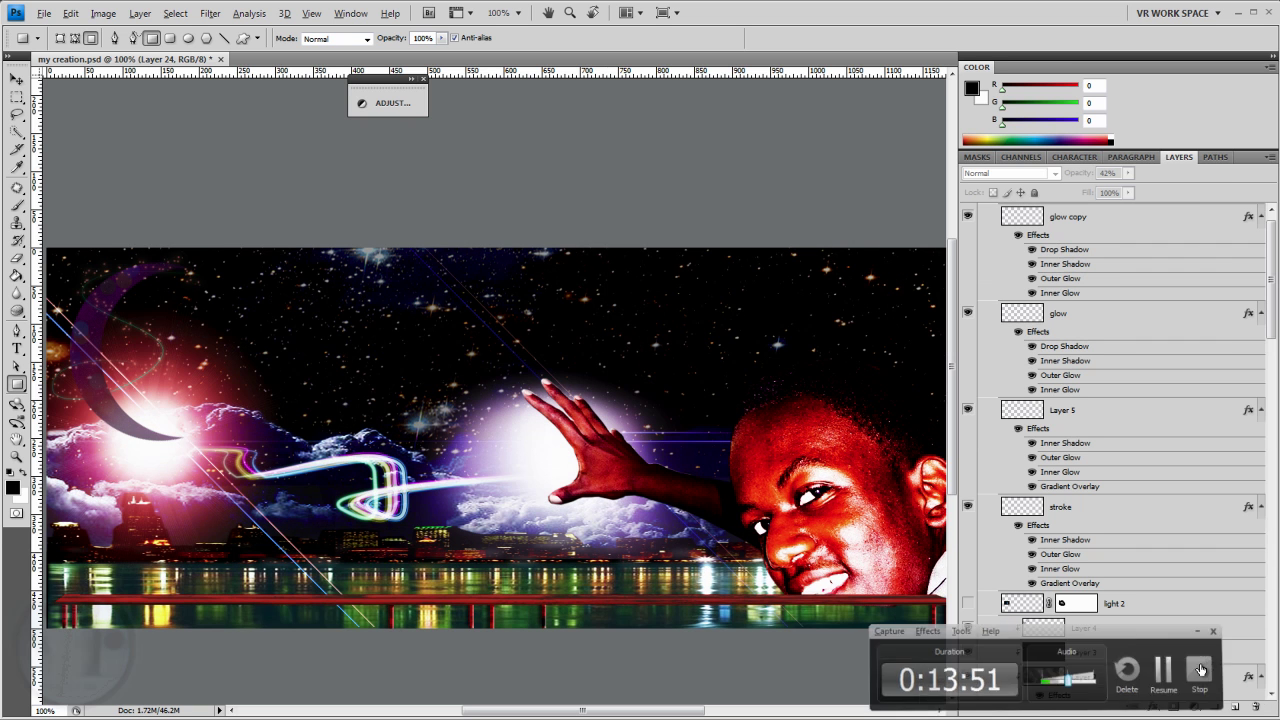
{"action": "left_click", "coordinate": [1201, 670]}
{"action": "mouse_move", "coordinate": [1272, 283]}
{"action": "left_mouse_down"}
{"action": "mouse_move", "coordinate": [1274, 622]}
{"action": "mouse_move", "coordinate": [1272, 273]}
{"action": "left_mouse_up"}
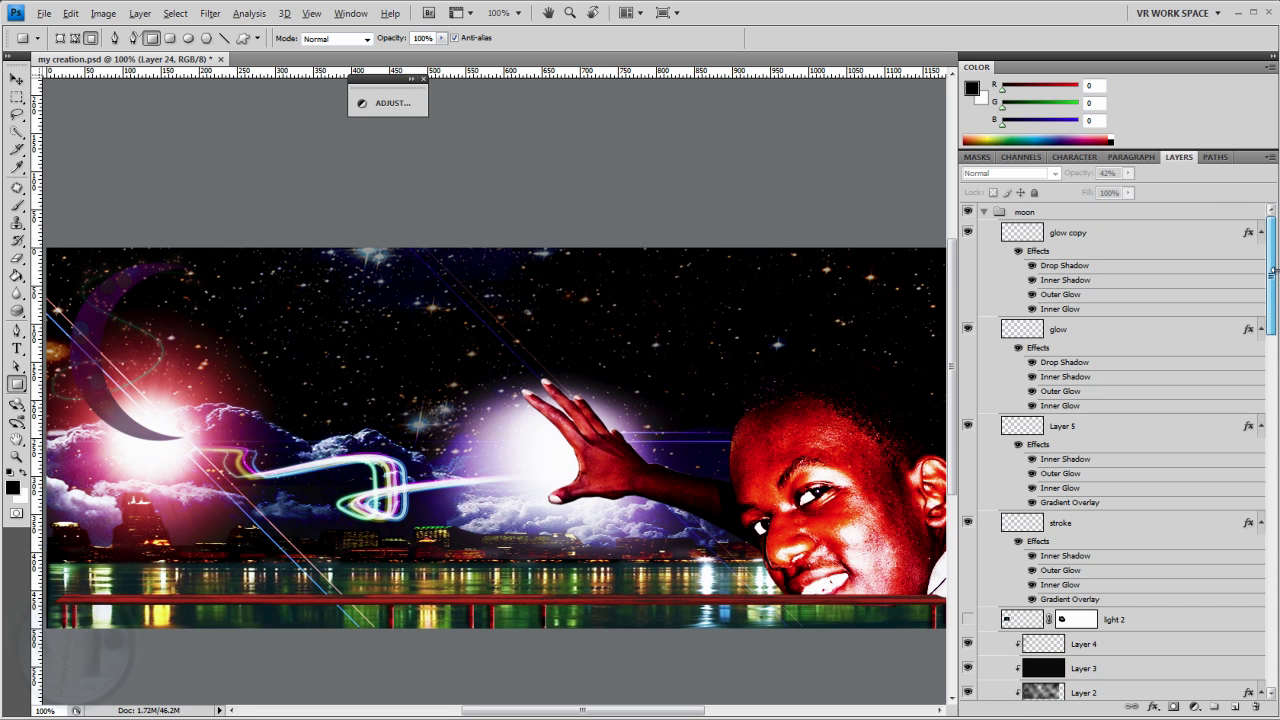
- Collapse the moon and sky layer groups
{"action": "left_click", "coordinate": [985, 212]}
{"action": "left_click", "coordinate": [985, 231]}
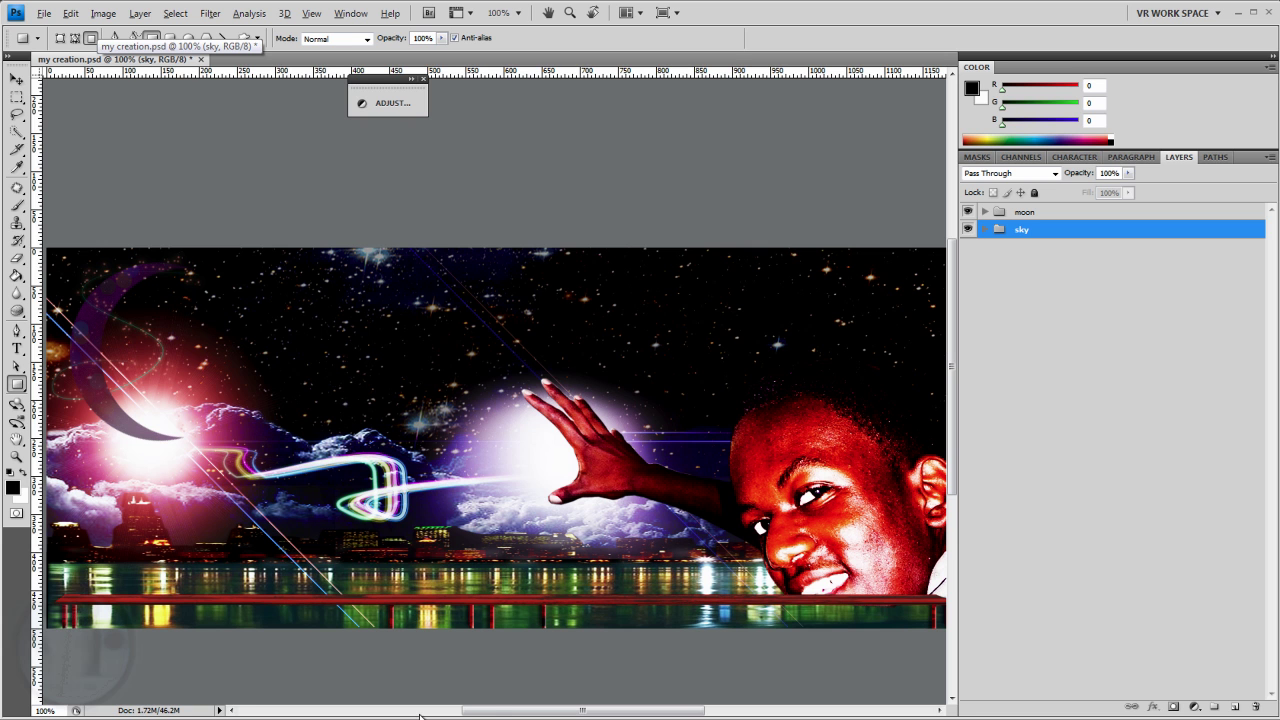
{"action": "left_click_drag", "start_coordinate": [502, 711], "coordinate": [496, 712]}
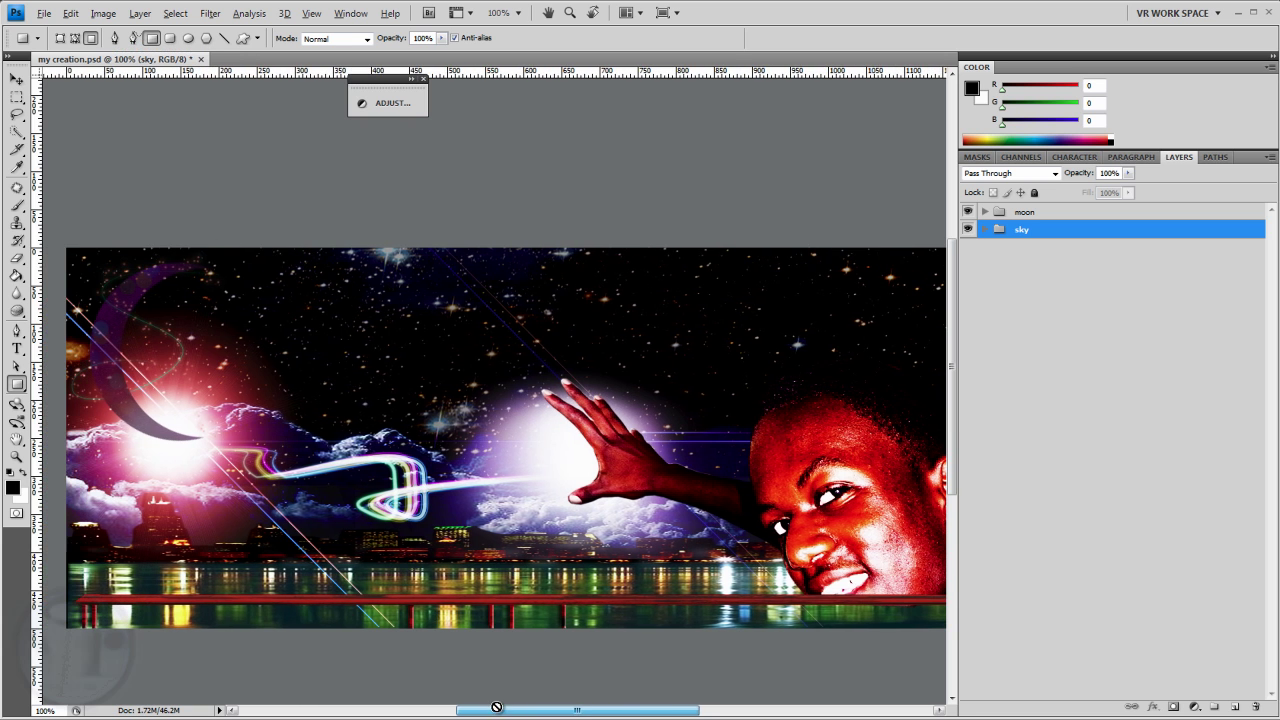